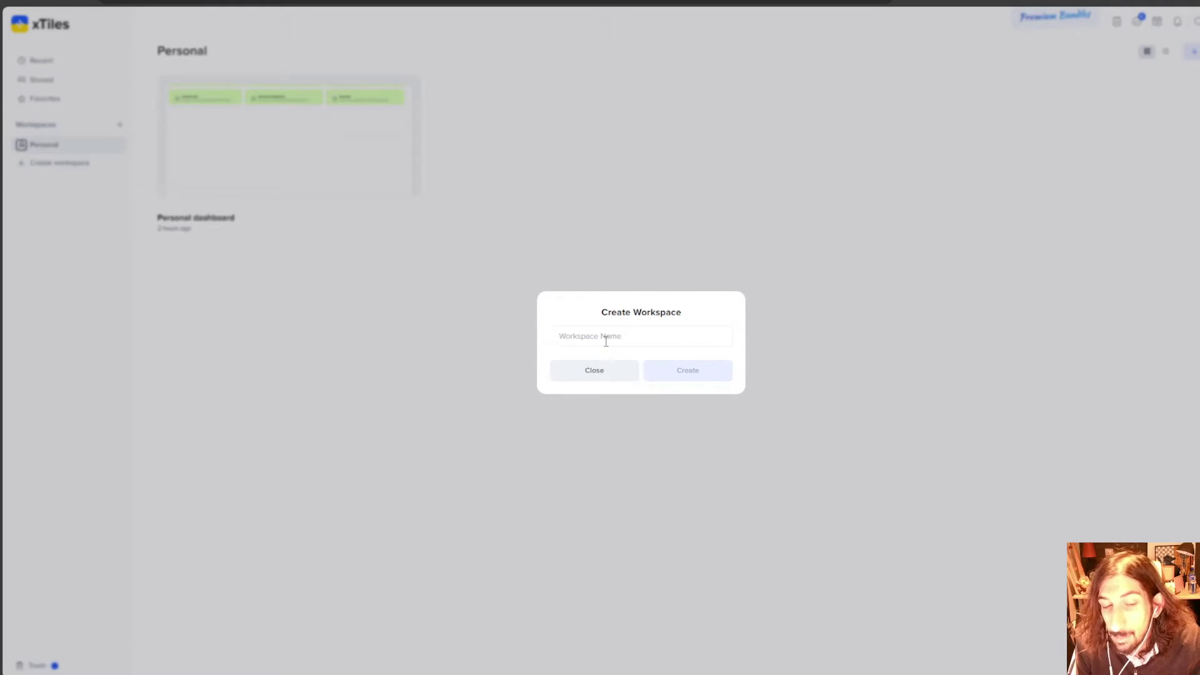
Create the 'Youtube test' workspace and start a blank project from scratch.
text(Yout)
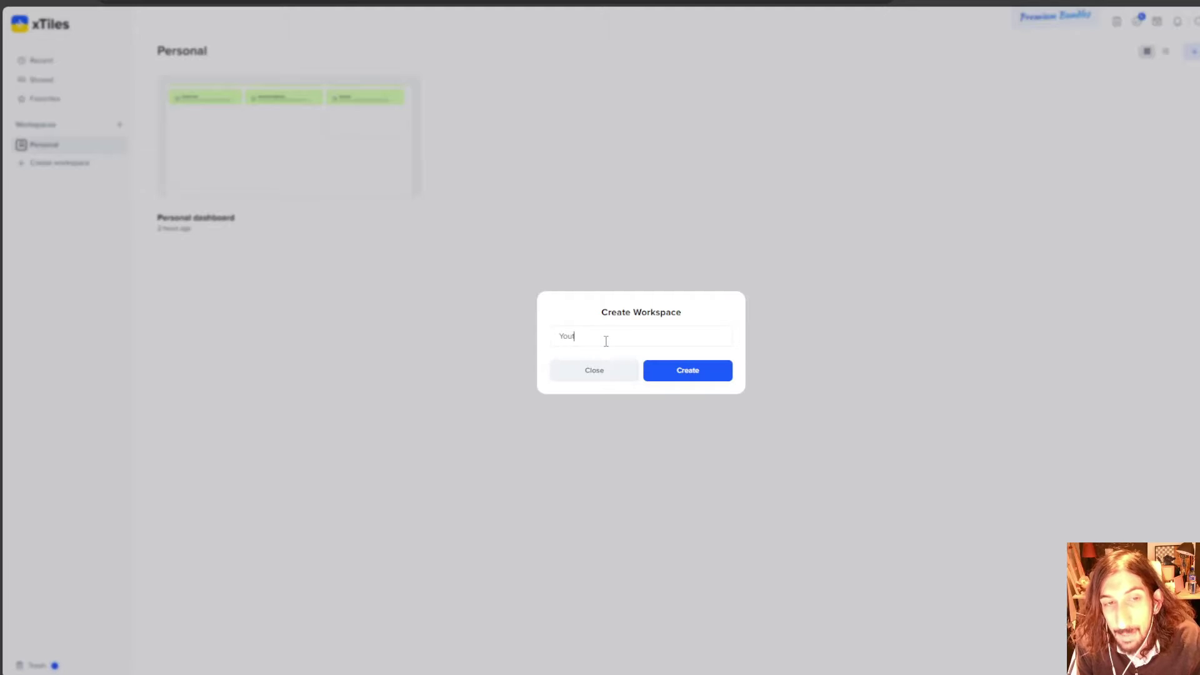
text(ube test)
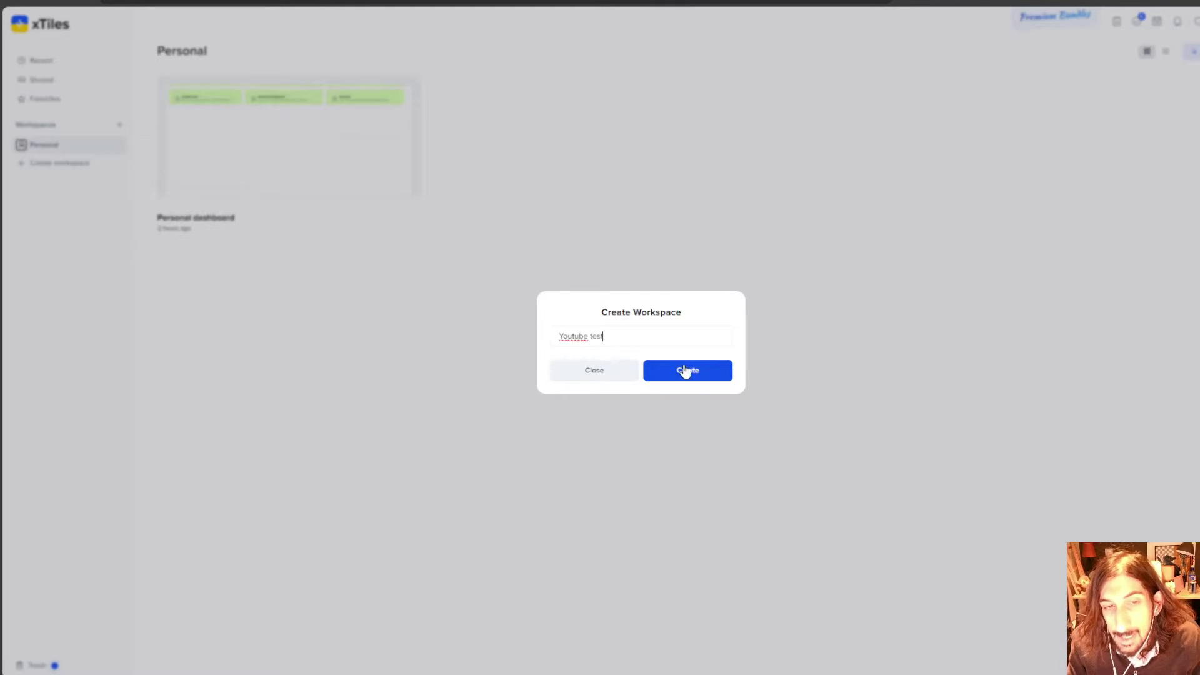
click(683, 368)
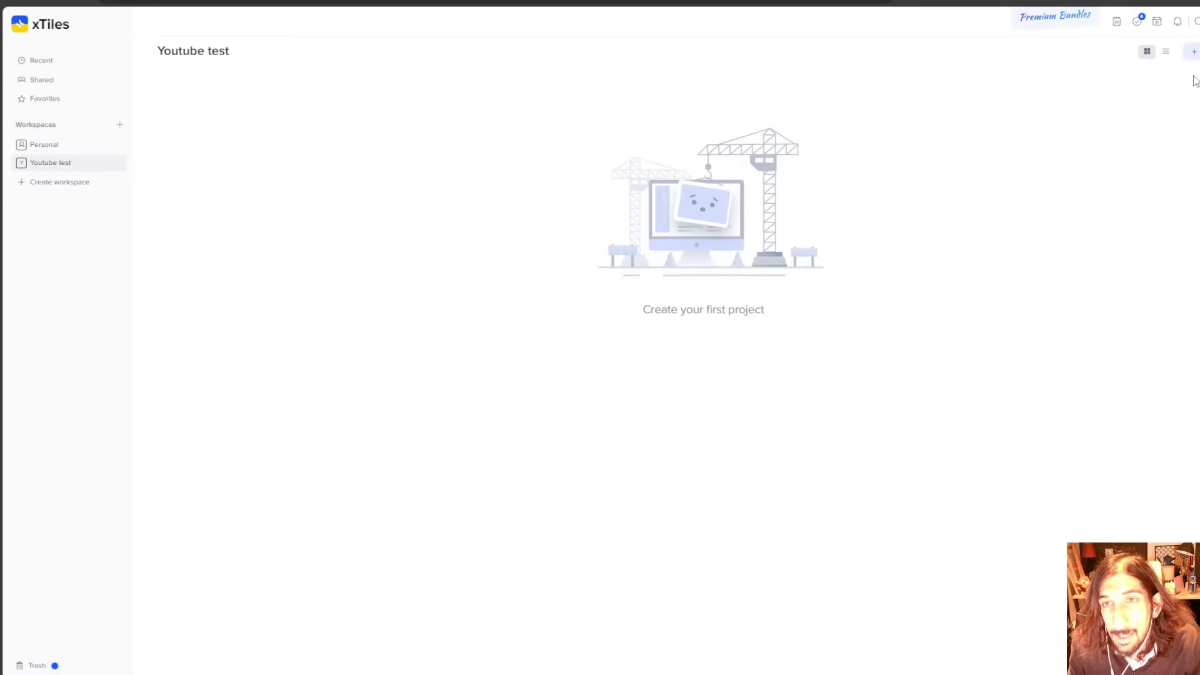
click(1193, 51)
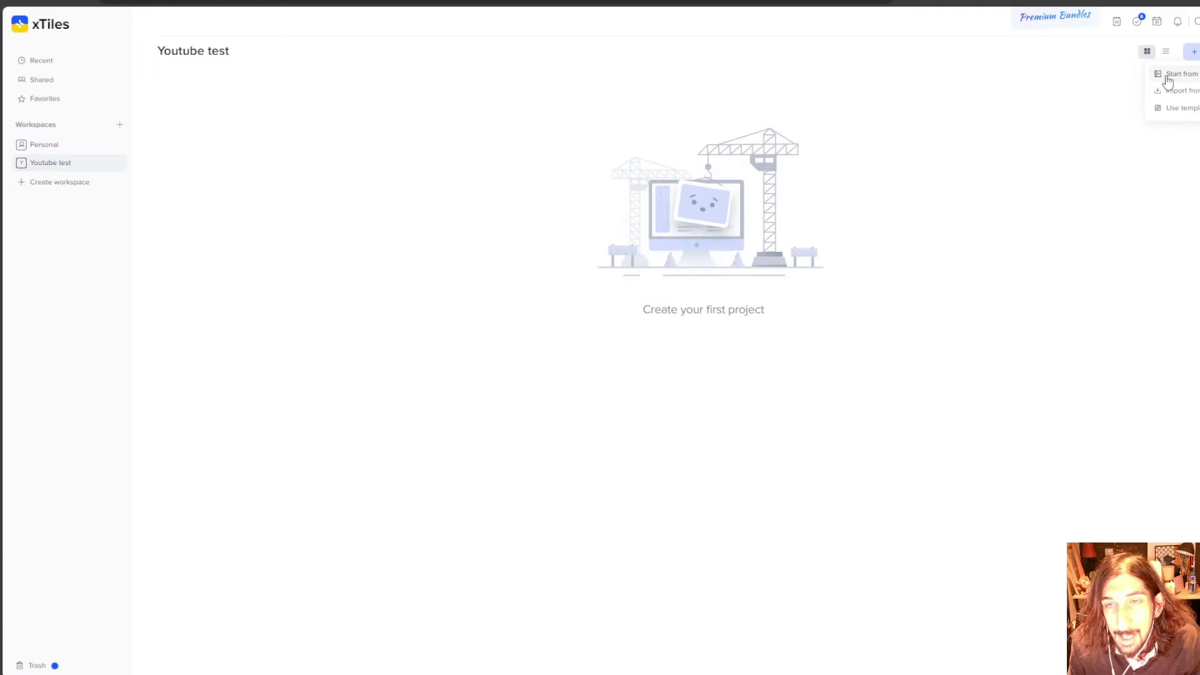
click(1168, 76)
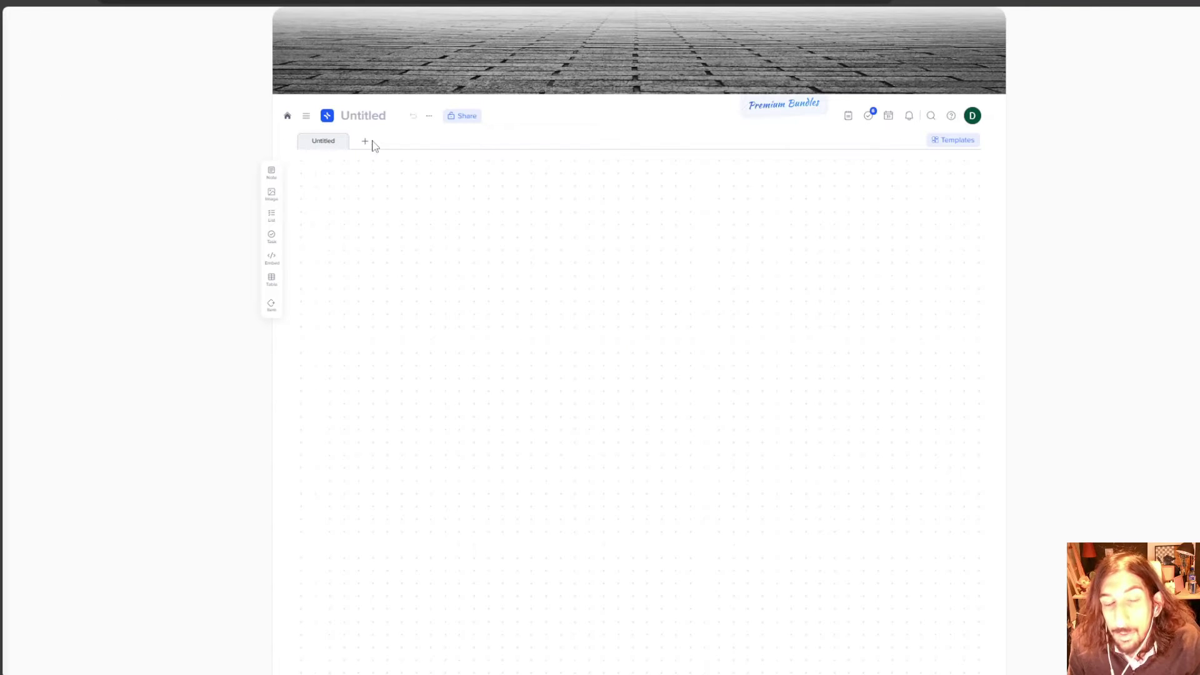
Add a table tile, two note tiles and a task tile, deleting each one.
click(271, 279)
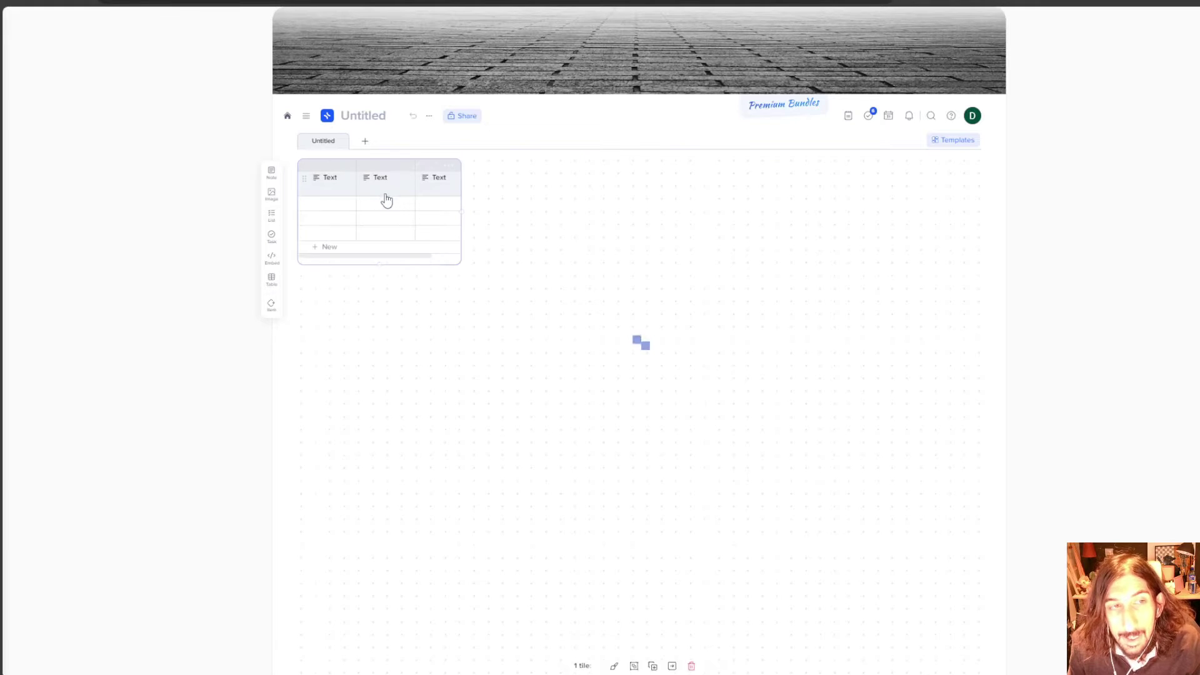
click(449, 165)
click(520, 282)
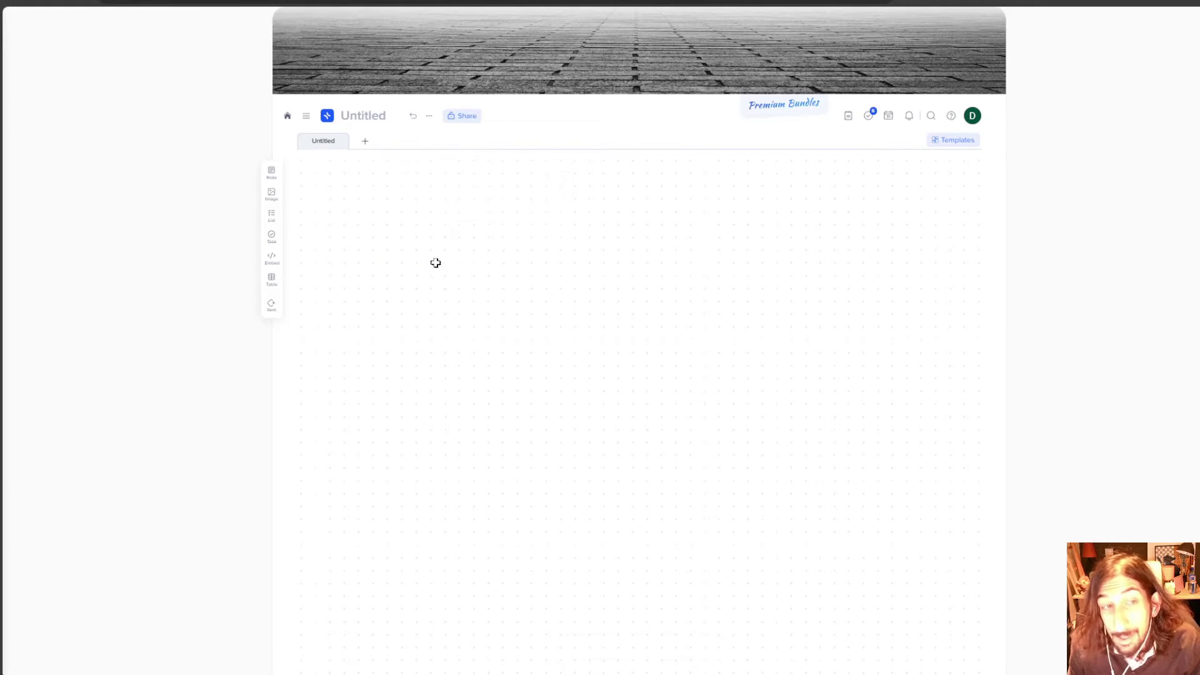
click(271, 175)
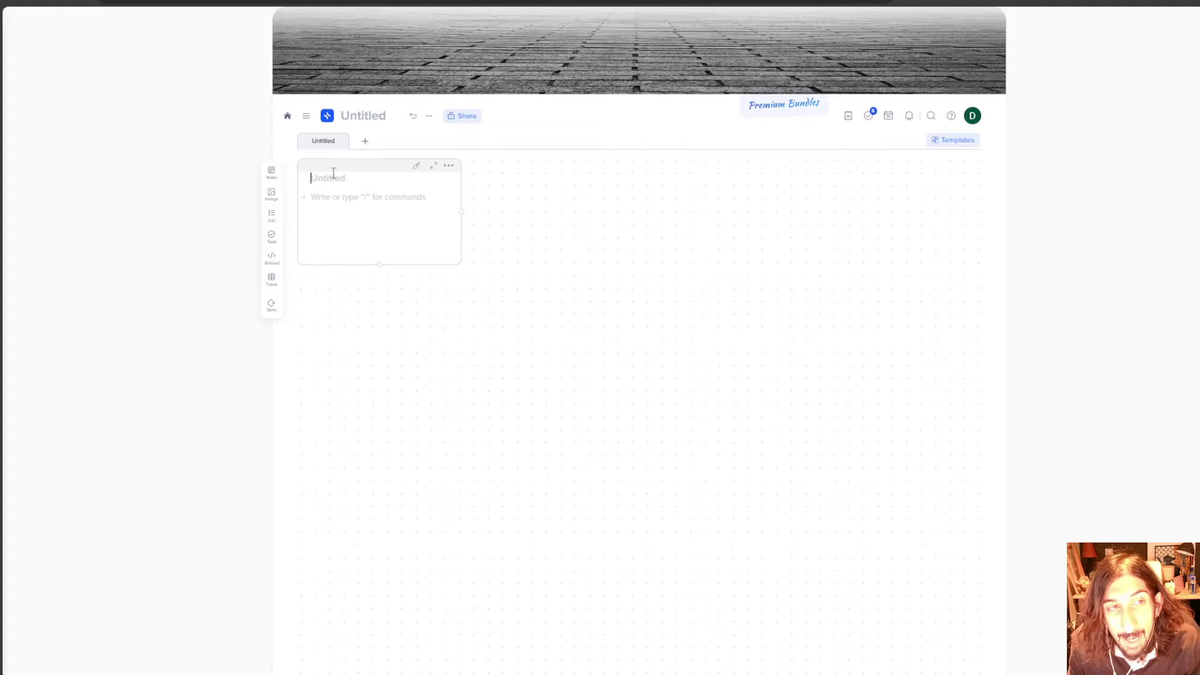
click(451, 167)
click(500, 280)
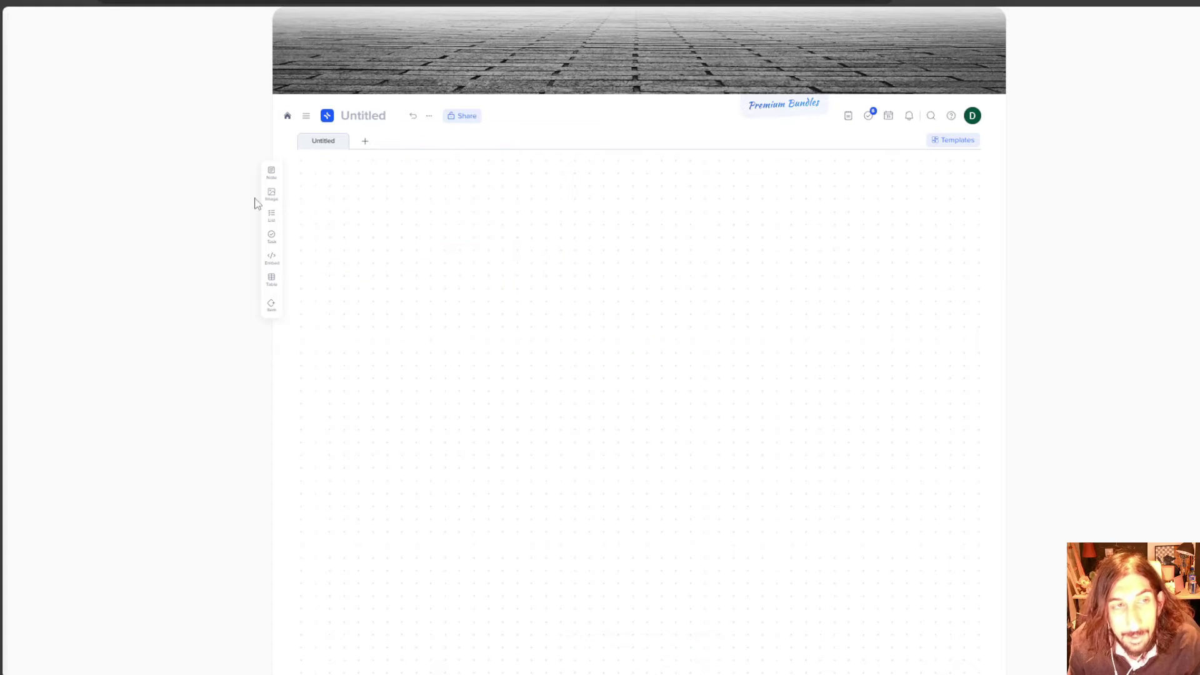
click(271, 174)
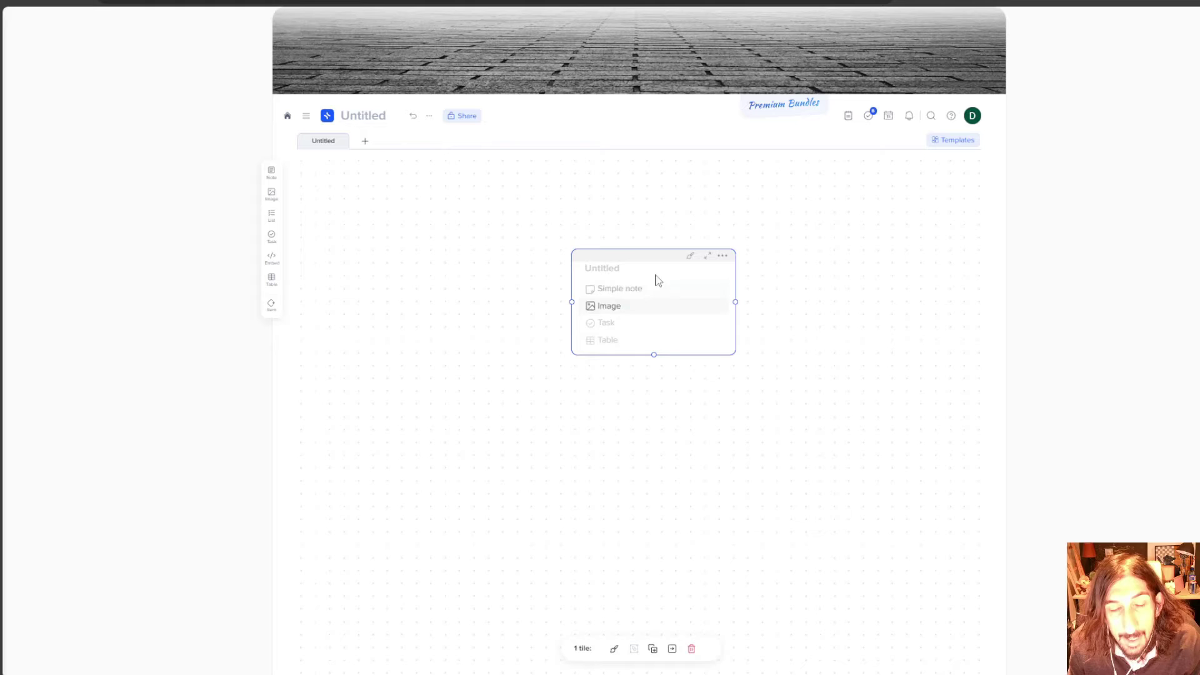
click(722, 253)
click(763, 369)
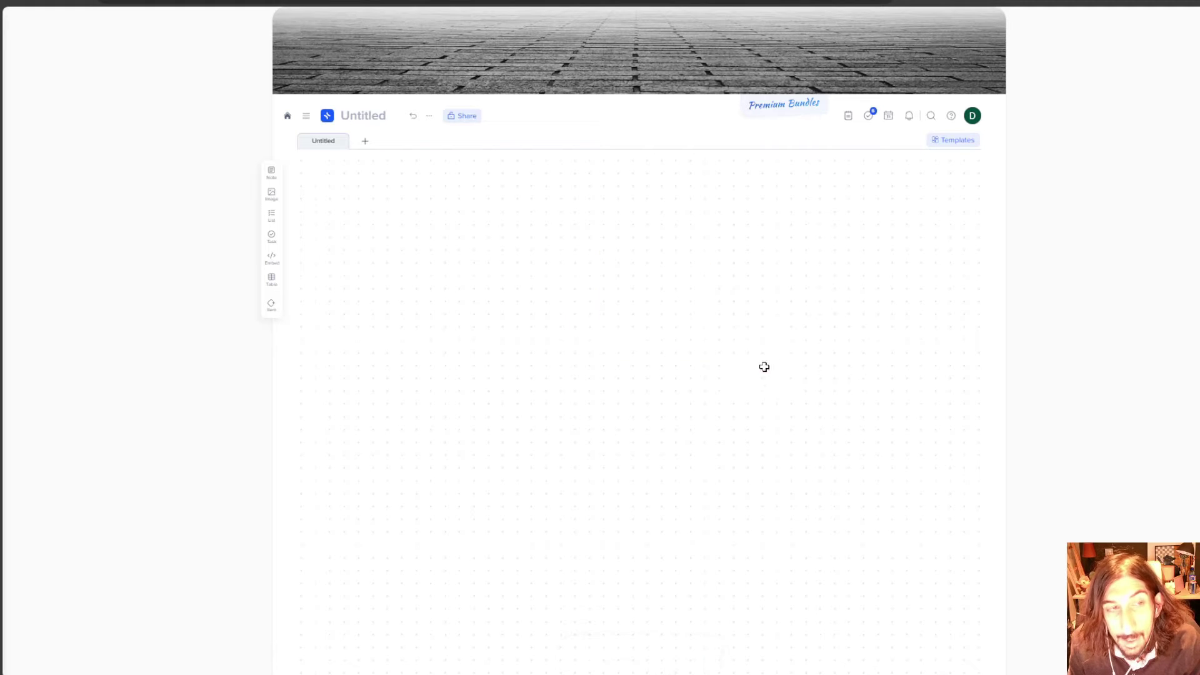
click(273, 238)
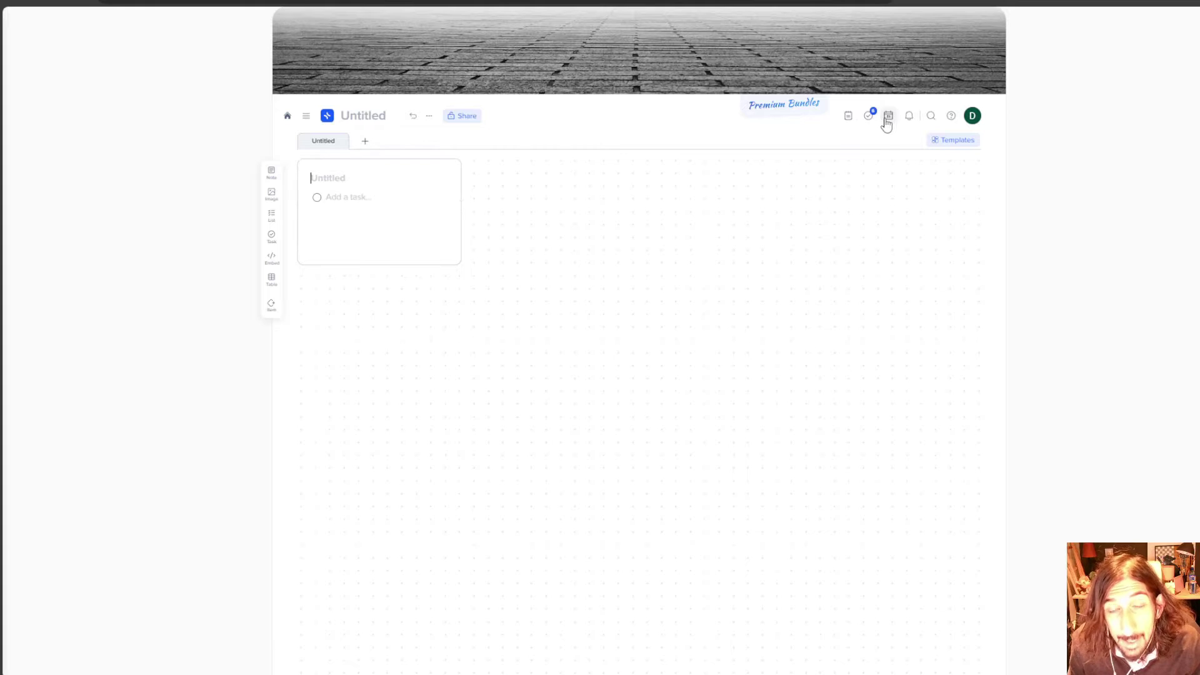
click(447, 169)
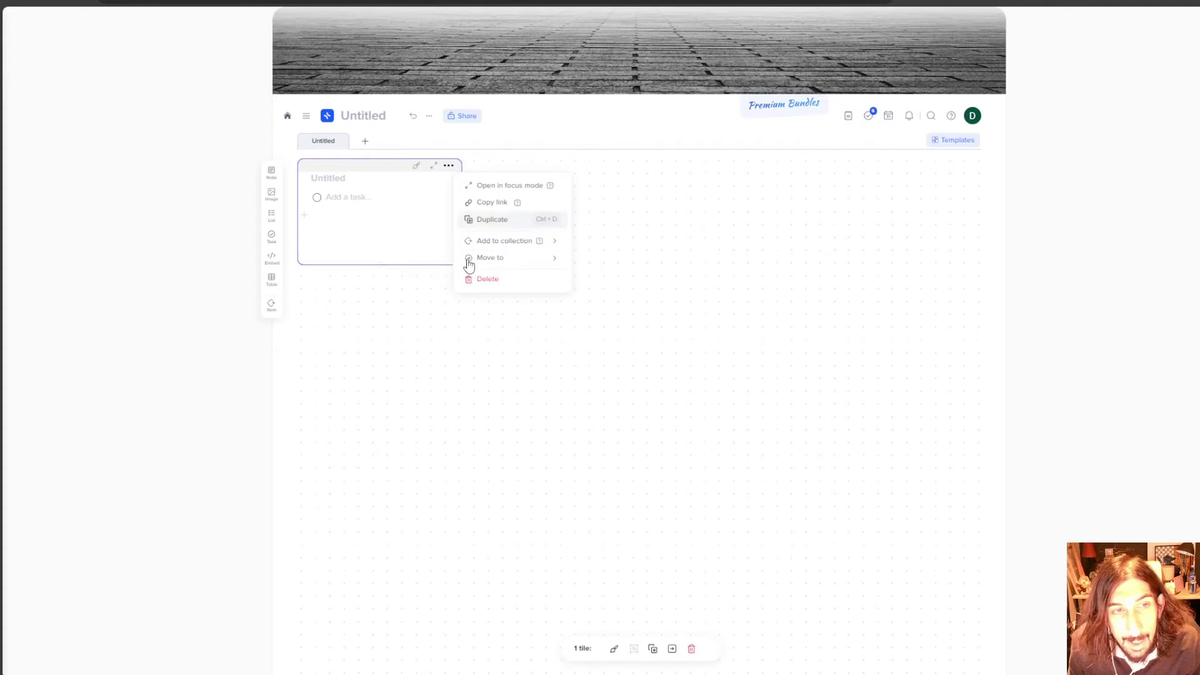
click(491, 278)
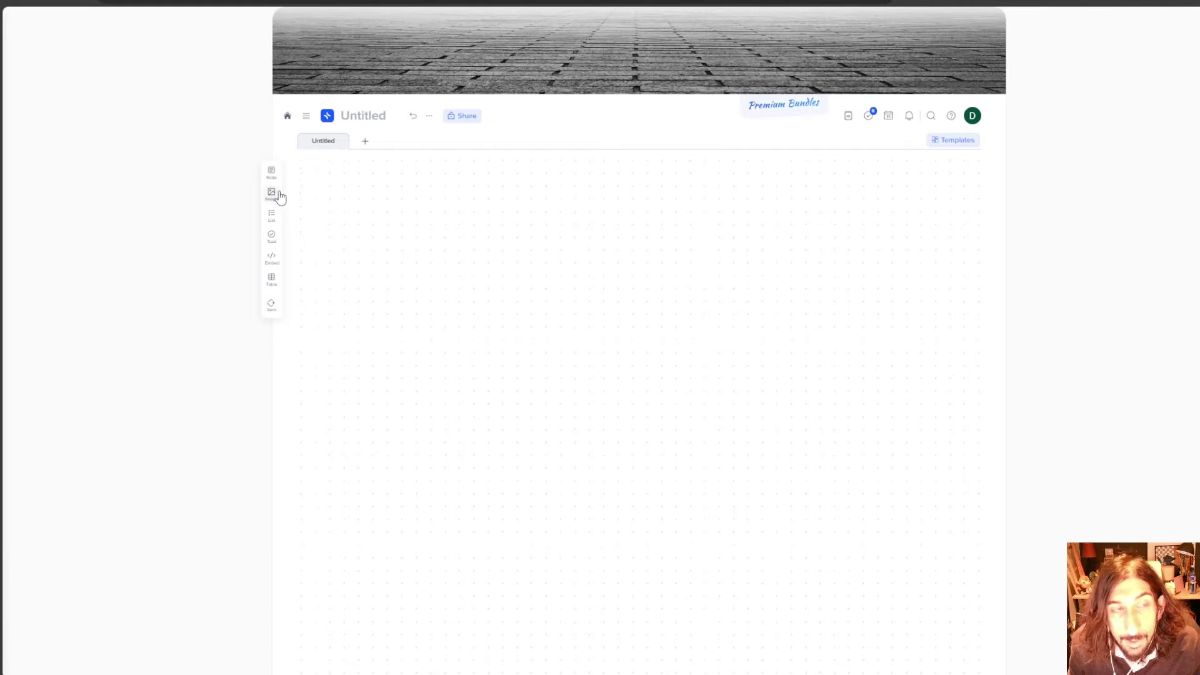
Add a checklist card from the List options and open its menu.
click(271, 215)
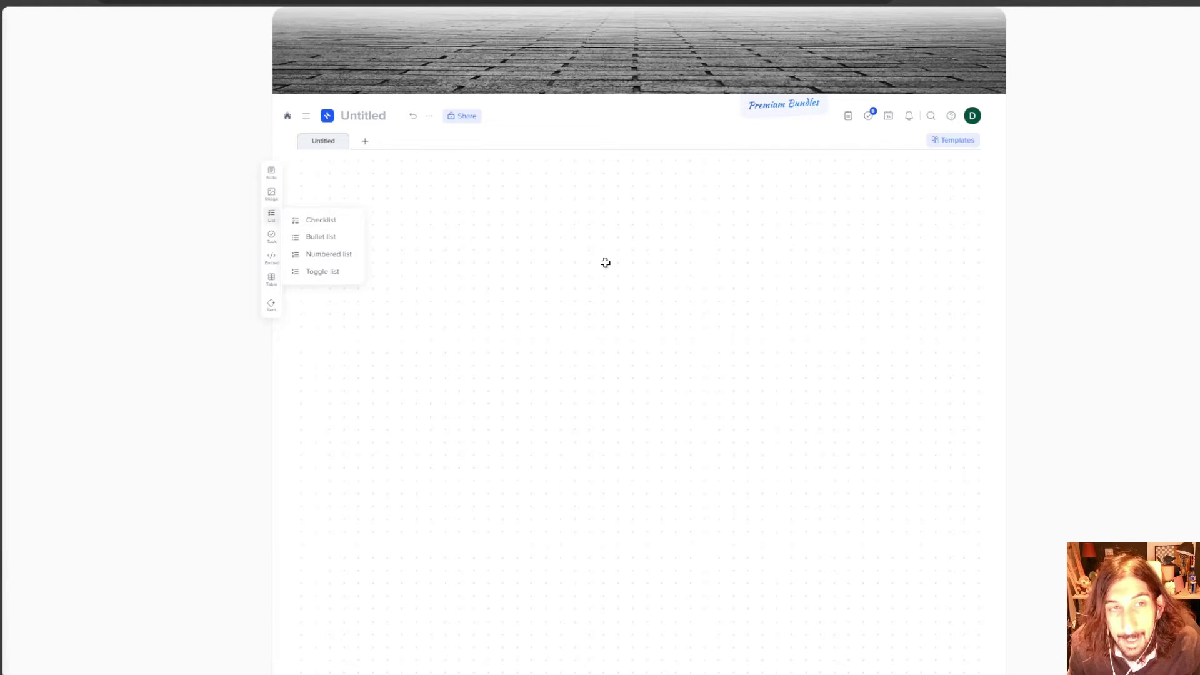
click(325, 220)
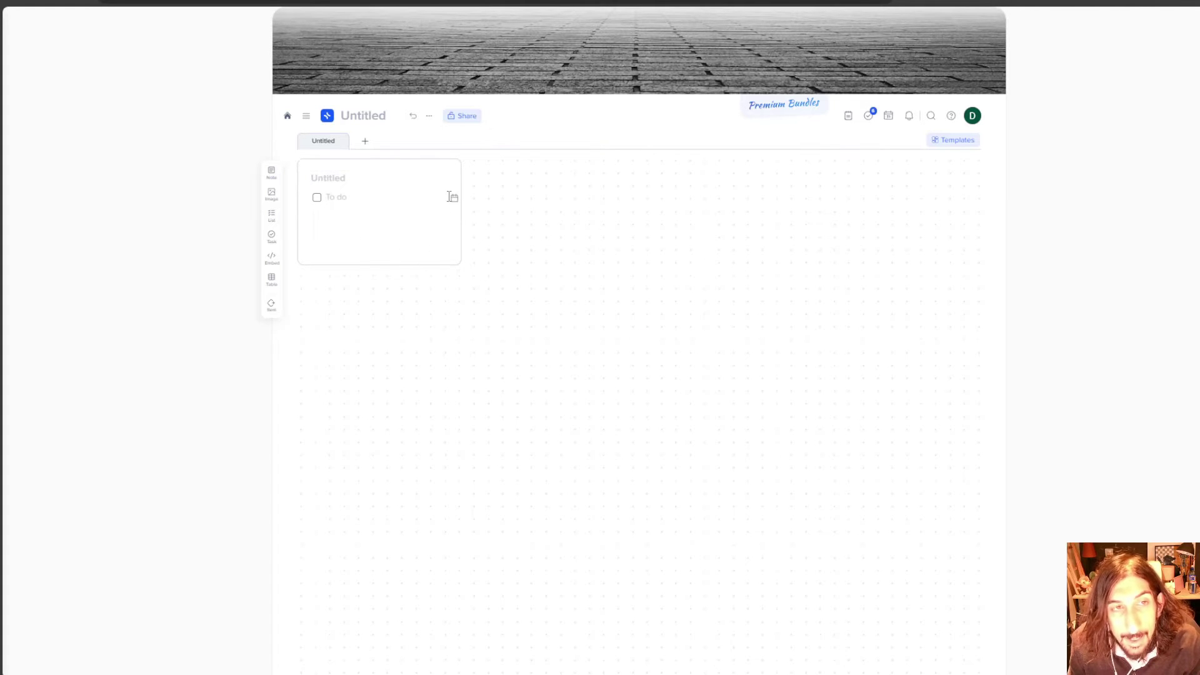
click(448, 165)
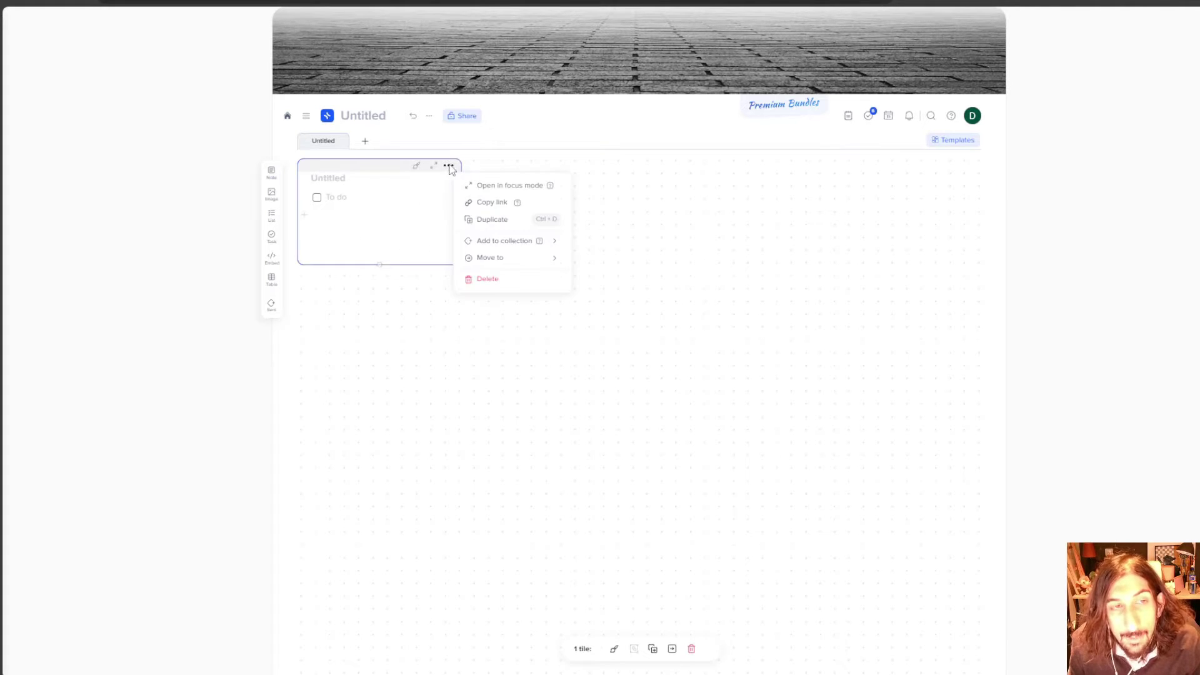
Delete the checklist, then draw a blank tile, widen it and delete it.
click(487, 279)
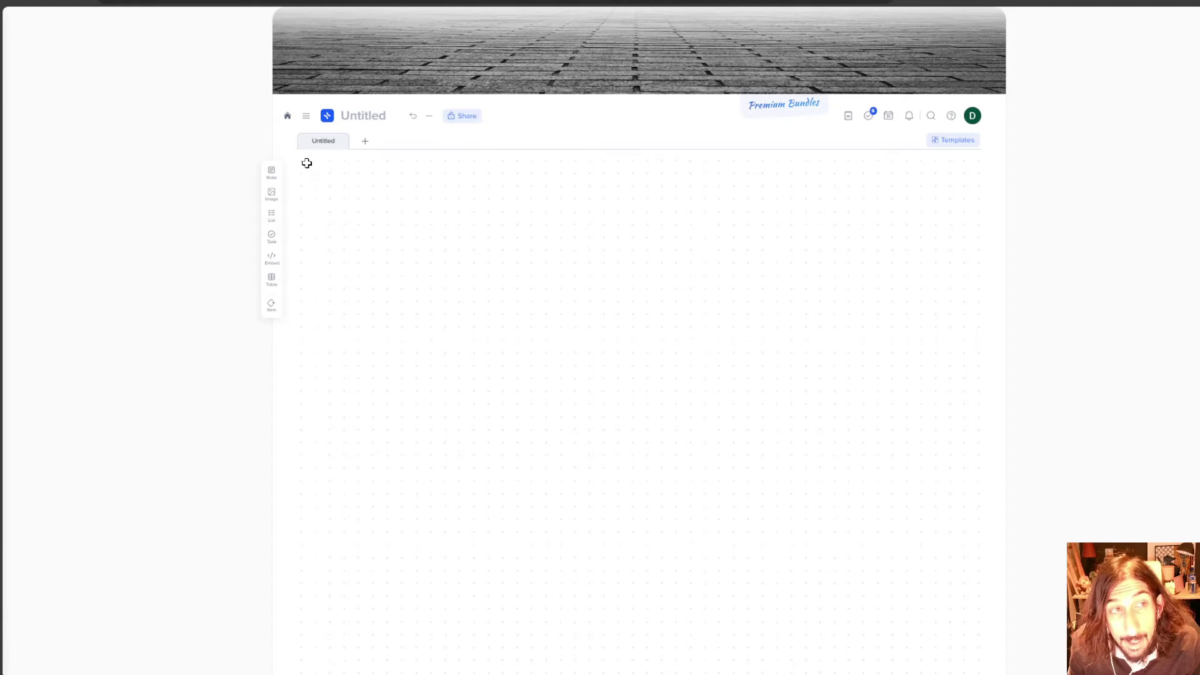
drag(307, 163, 664, 355)
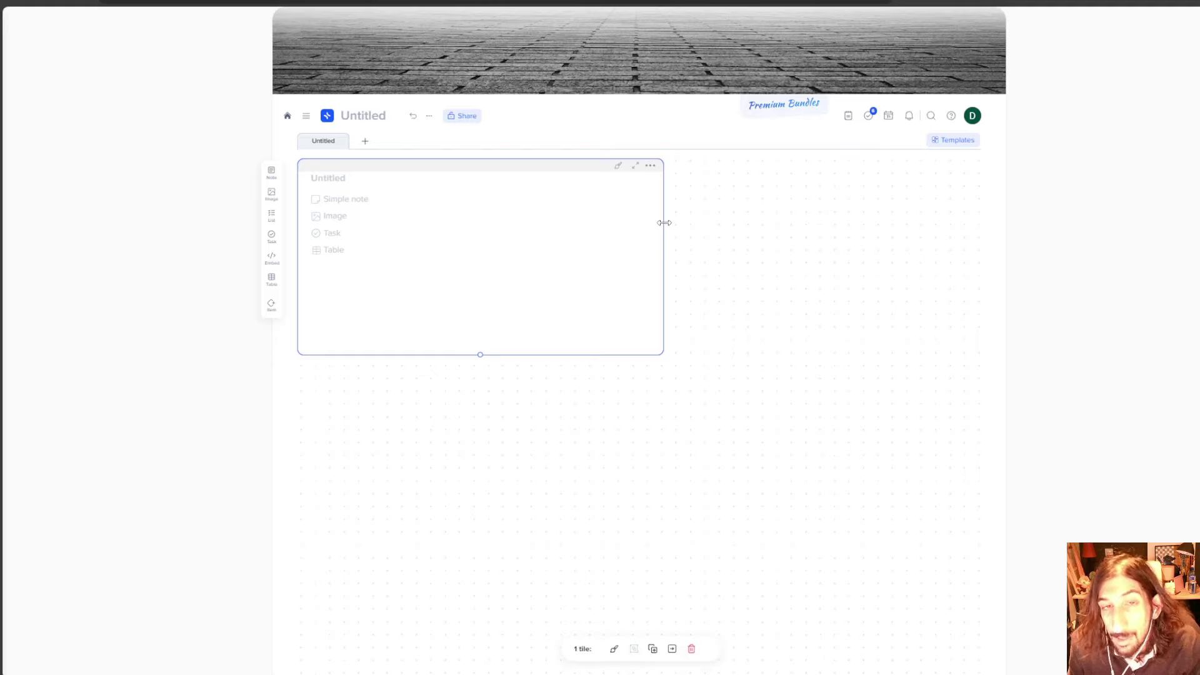
drag(664, 223, 1023, 251)
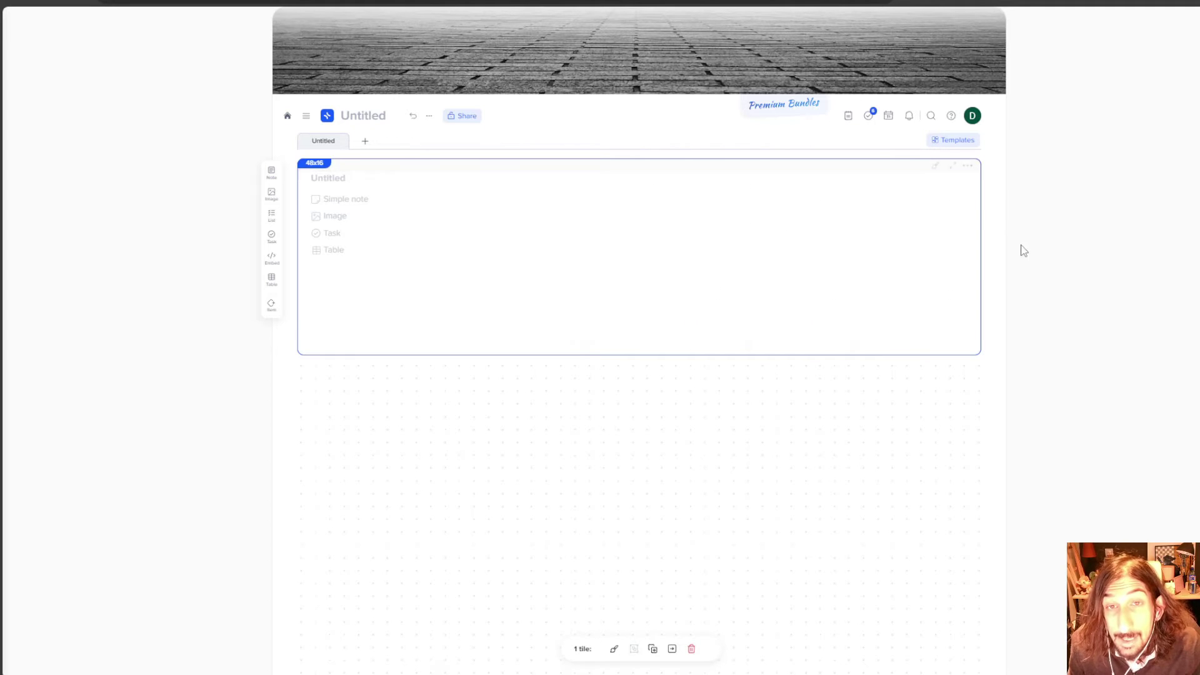
click(968, 165)
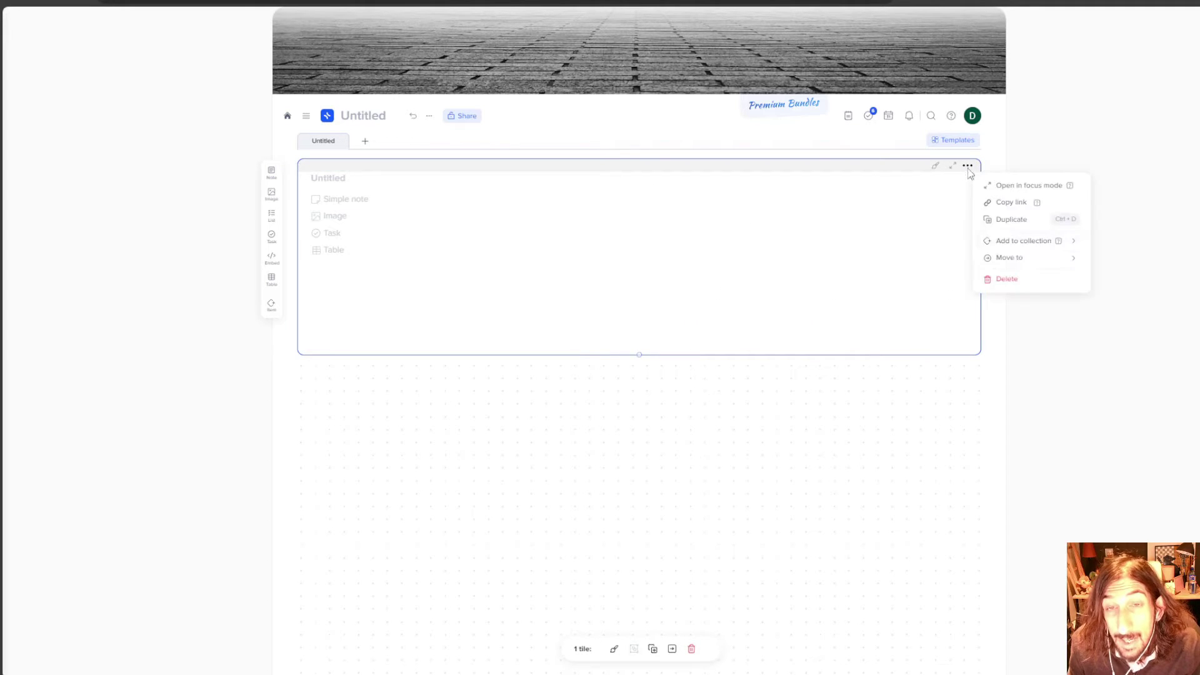
click(1018, 280)
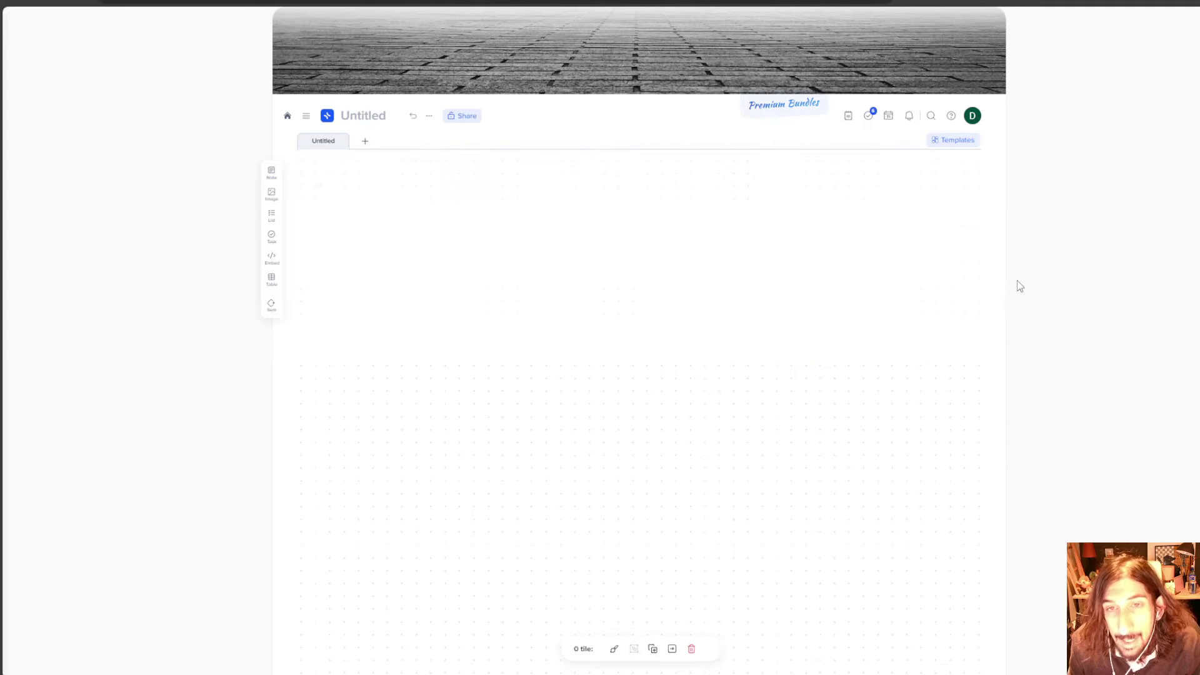
click(849, 116)
click(852, 118)
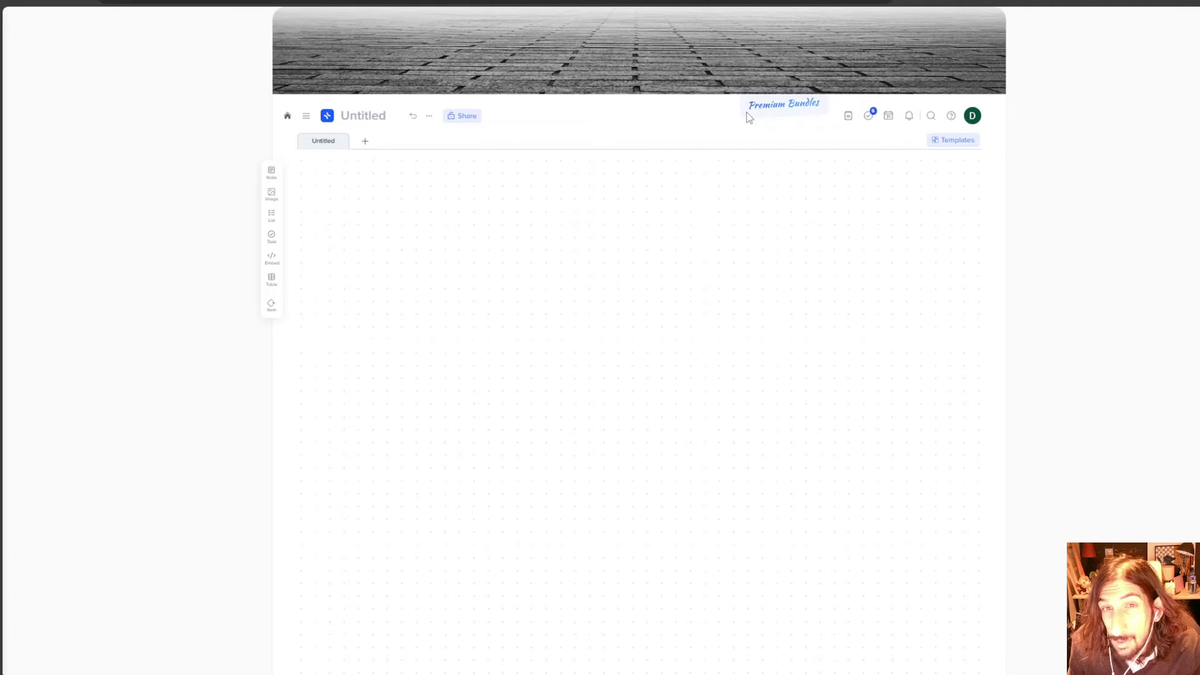
click(849, 117)
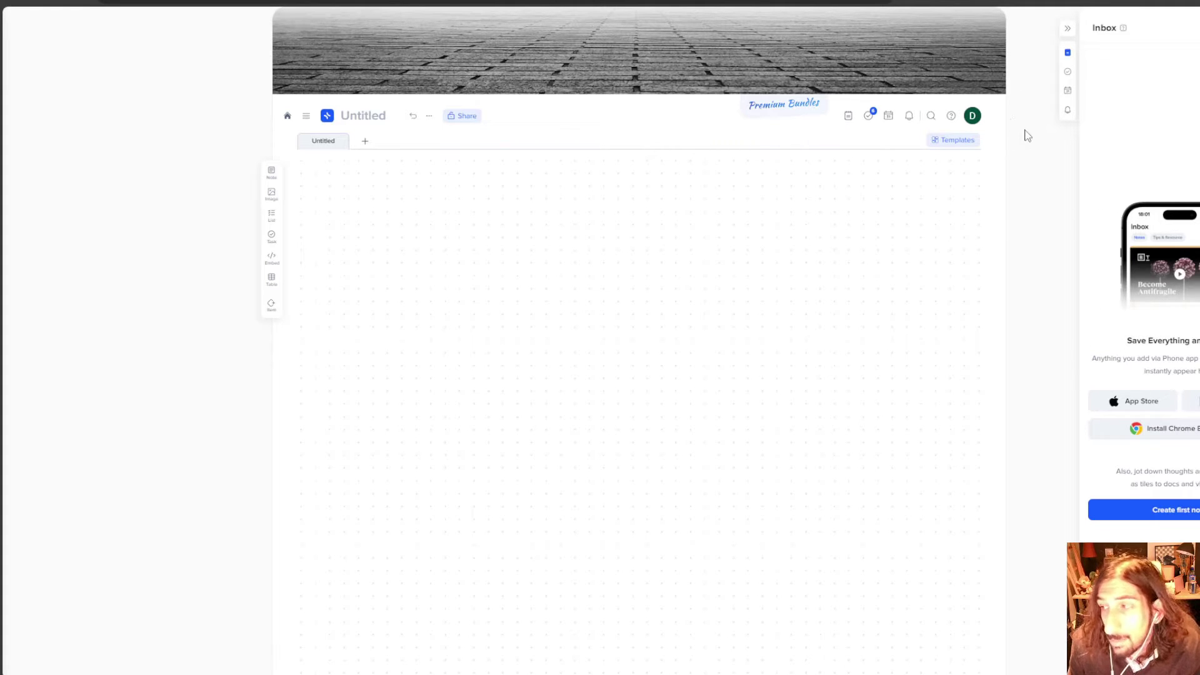
click(1068, 32)
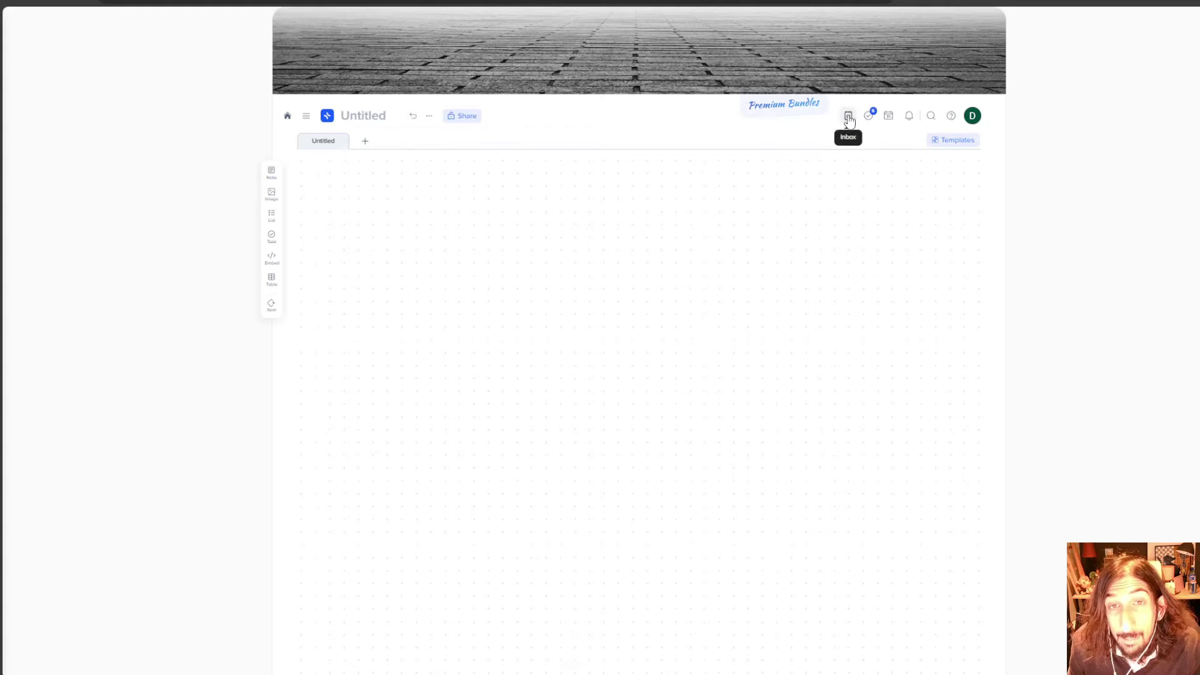
click(889, 116)
scroll(879, 201, down, 4)
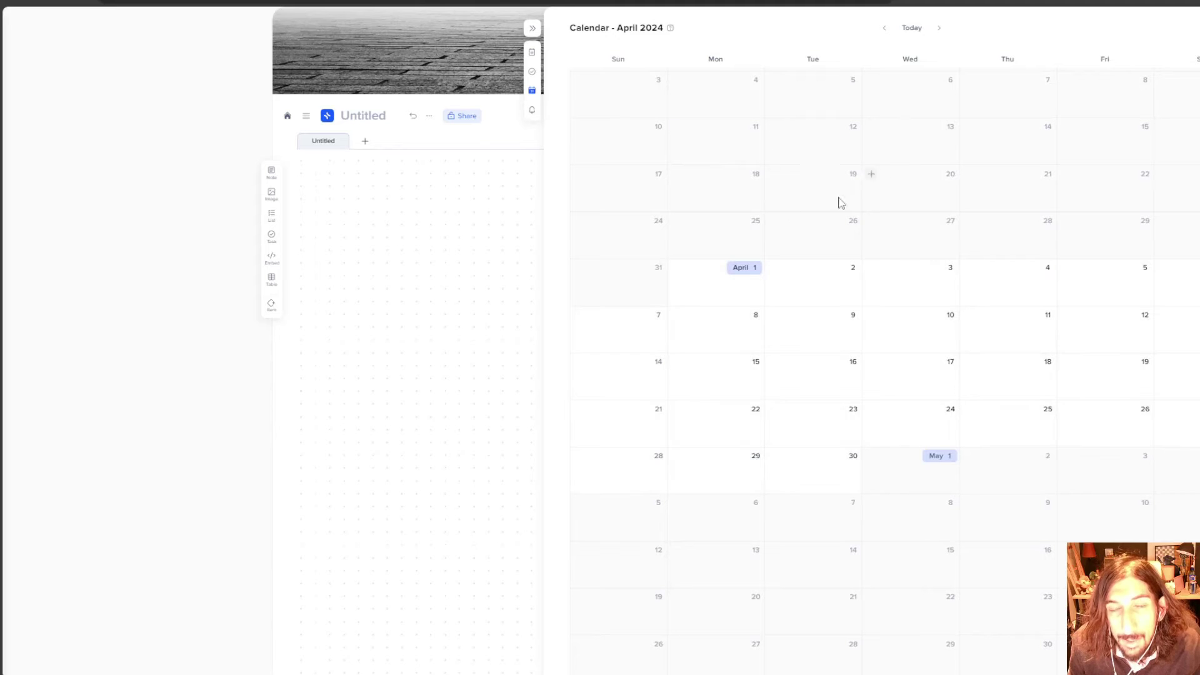
scroll(794, 205, up, 2)
scroll(710, 175, down, 2)
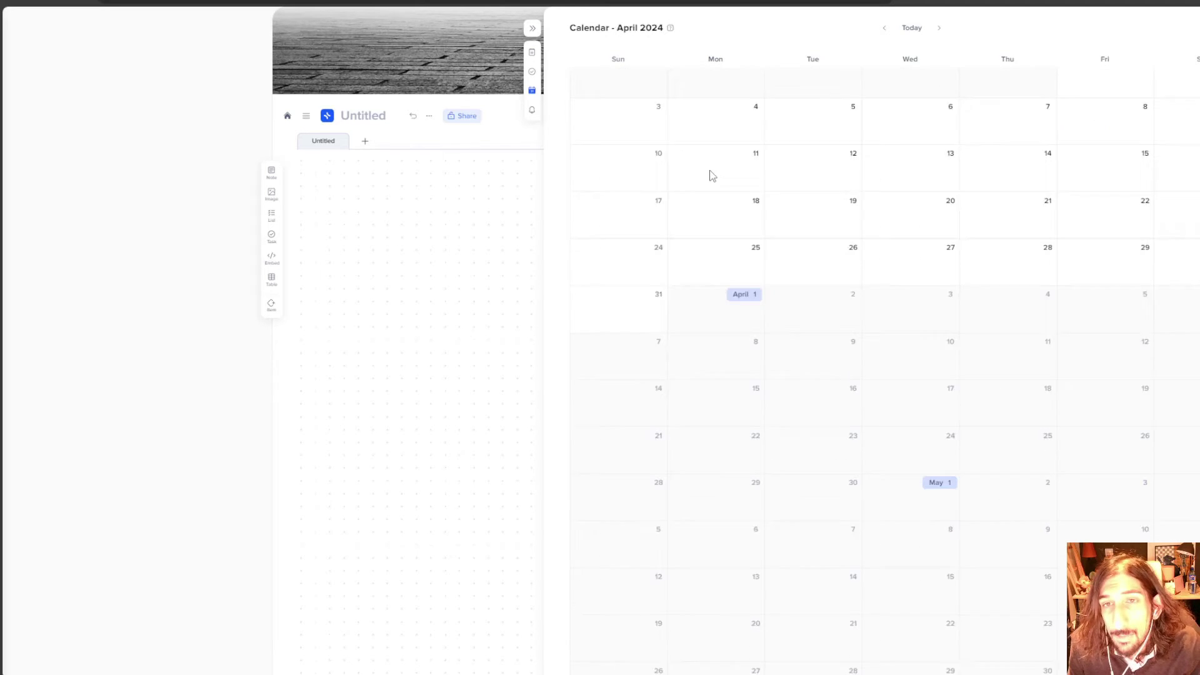
scroll(755, 182, up, 2)
scroll(747, 180, down, 2)
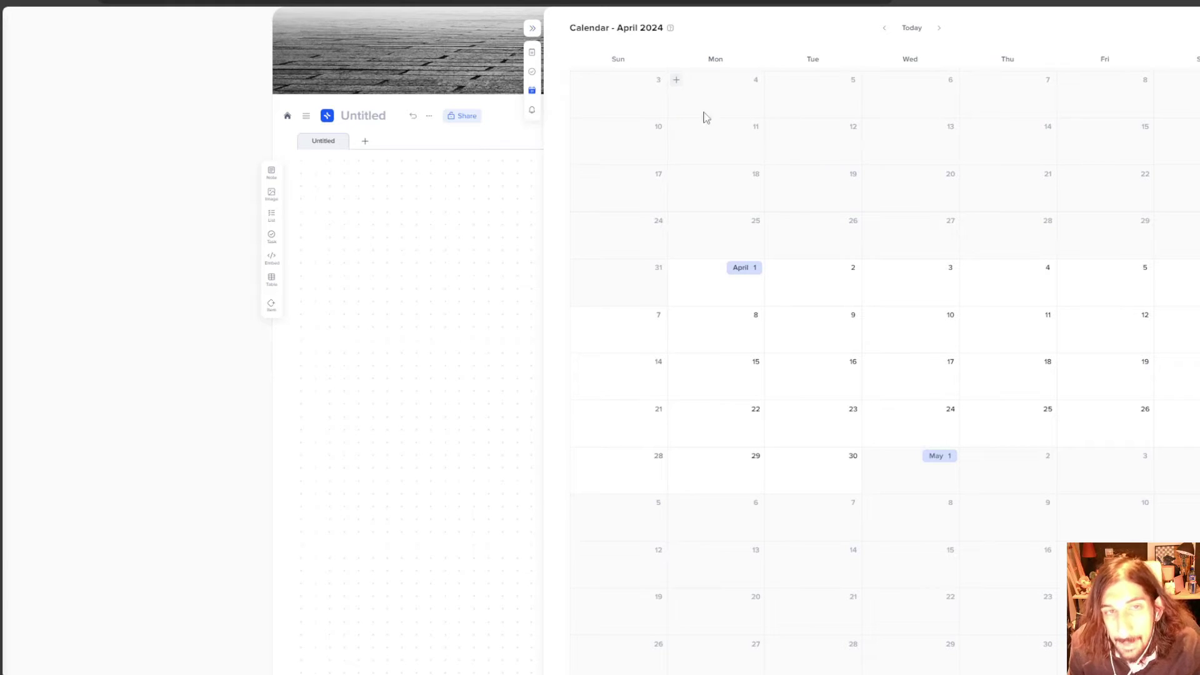
click(533, 29)
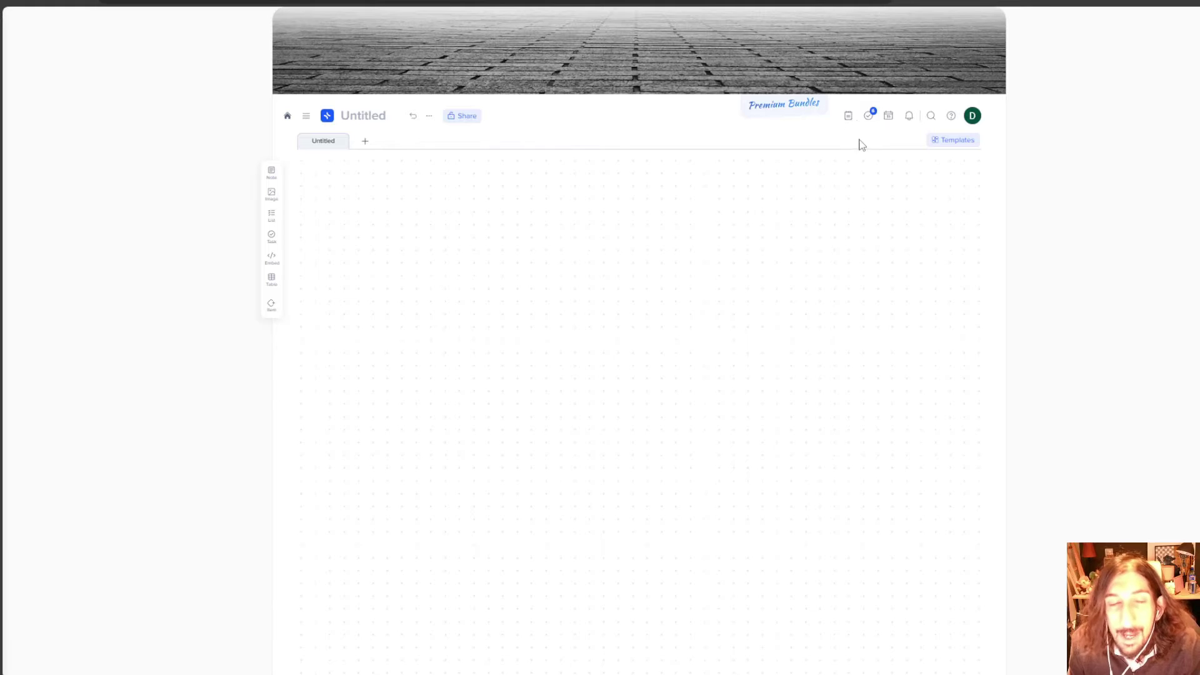
Add a blank page tab named 'Personal social media'.
click(365, 142)
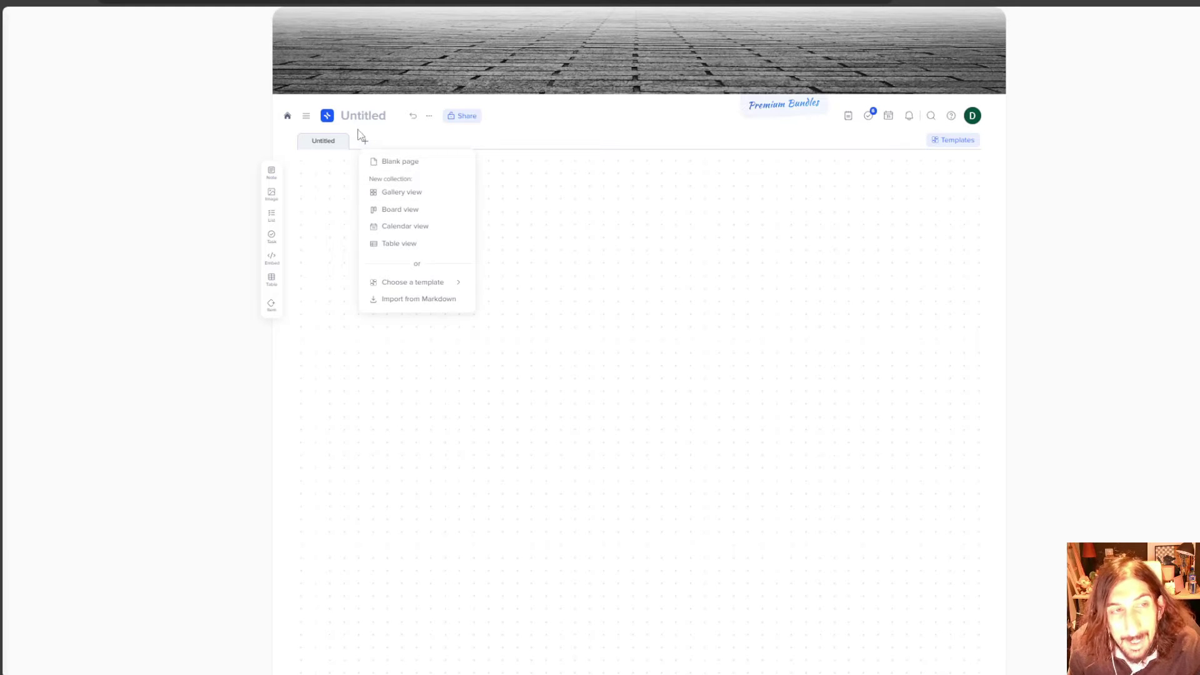
click(398, 161)
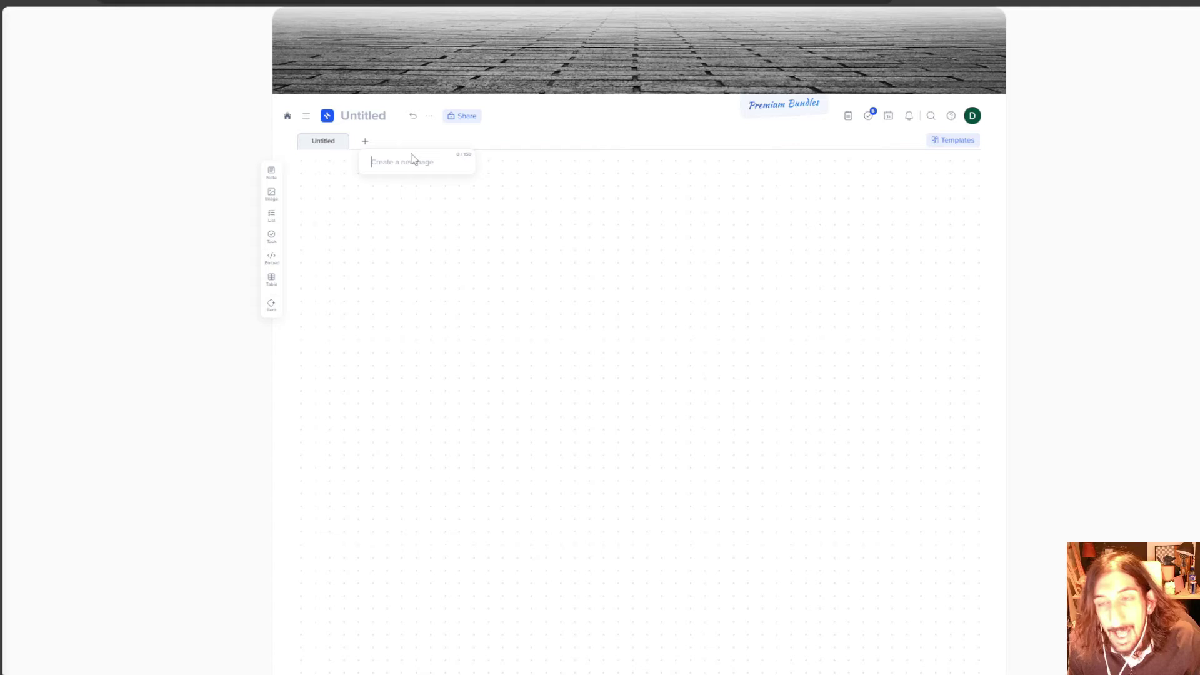
text(Personal social)
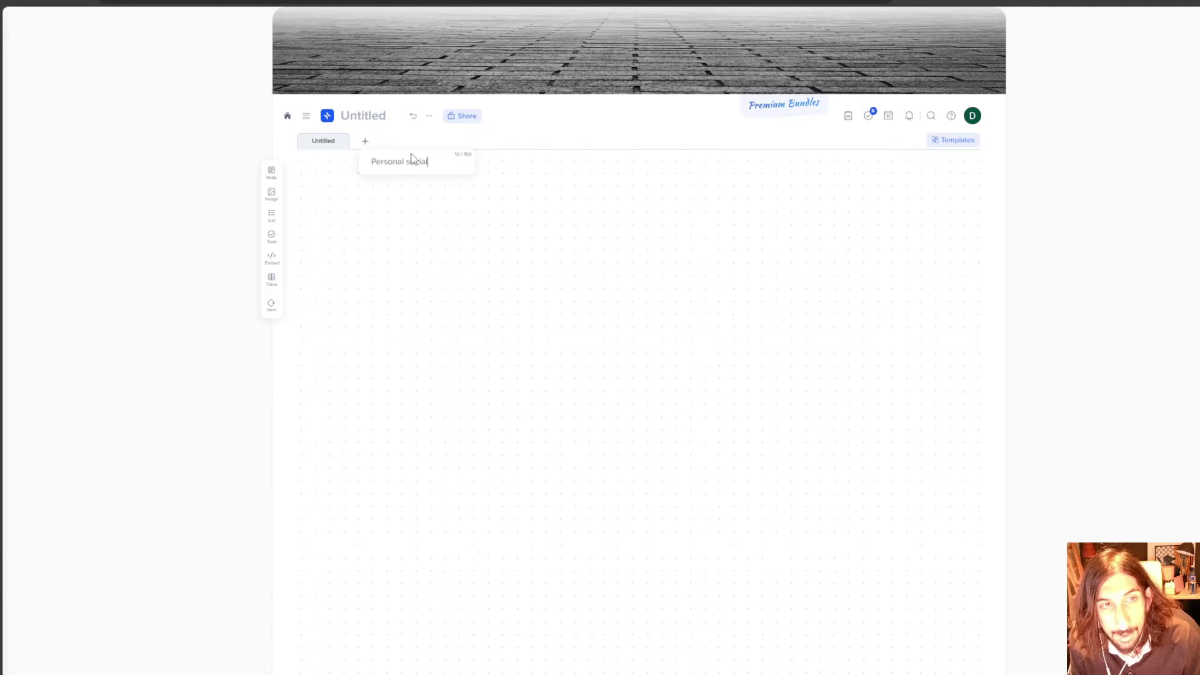
text( media)
key(Return)
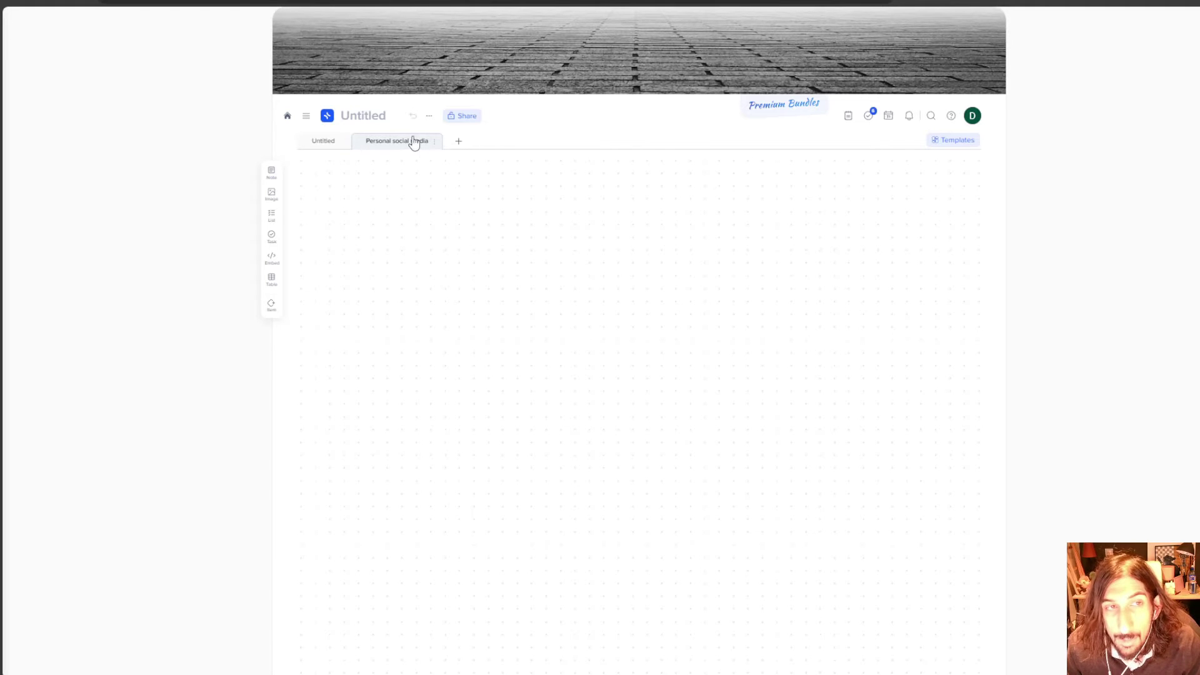
Turn the tab into a new group named 'Personal social media'.
click(433, 143)
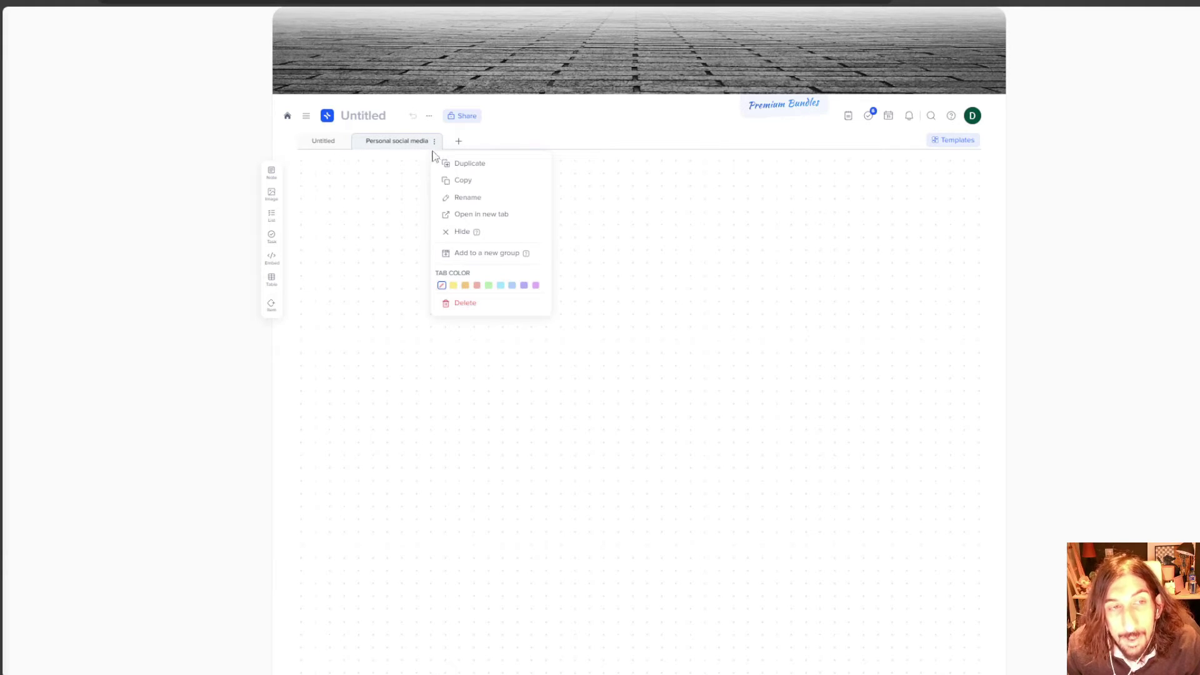
click(488, 253)
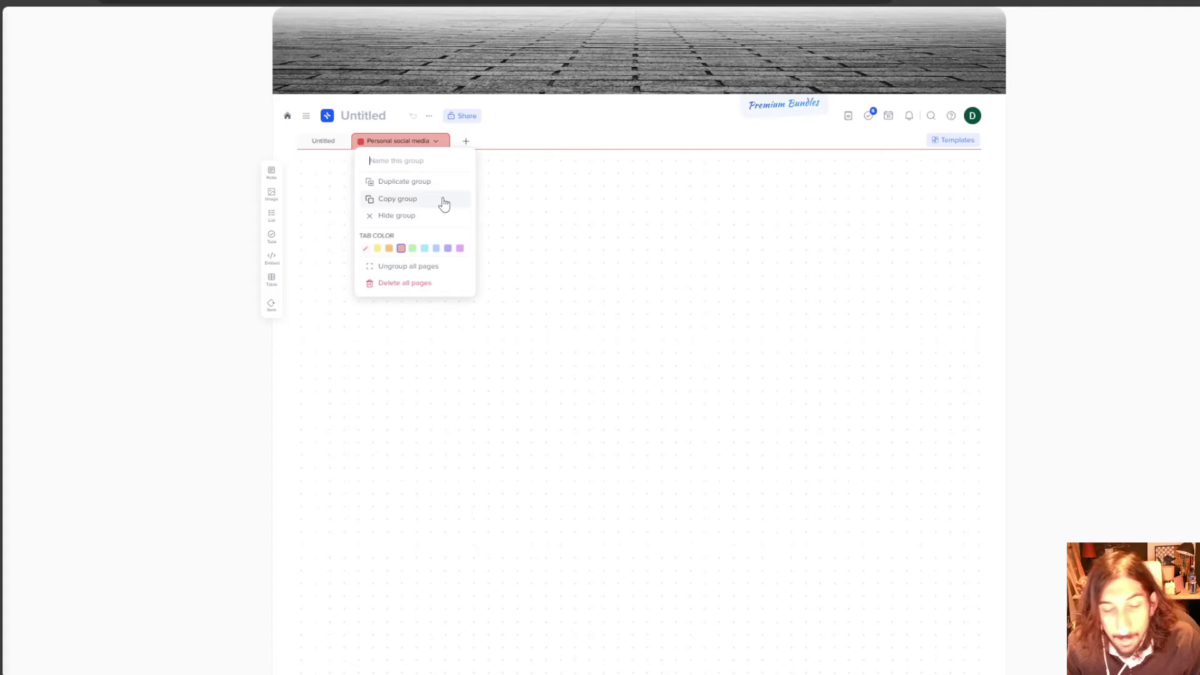
text(Personal soci)
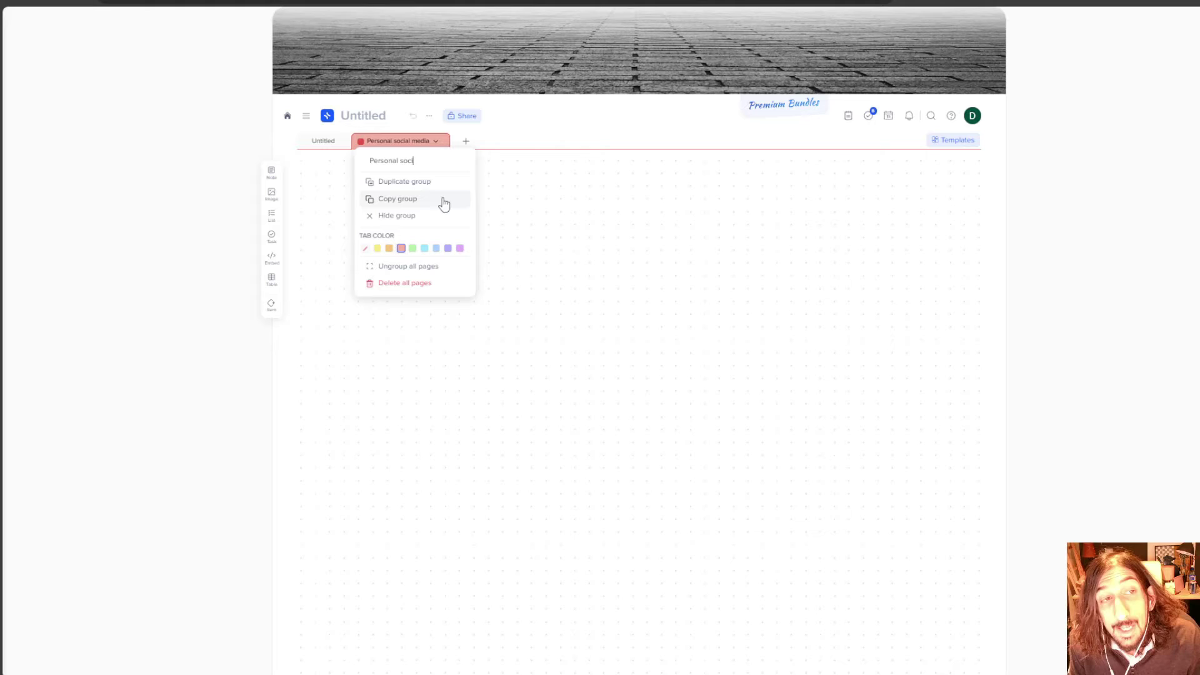
text(al media)
key(Return)
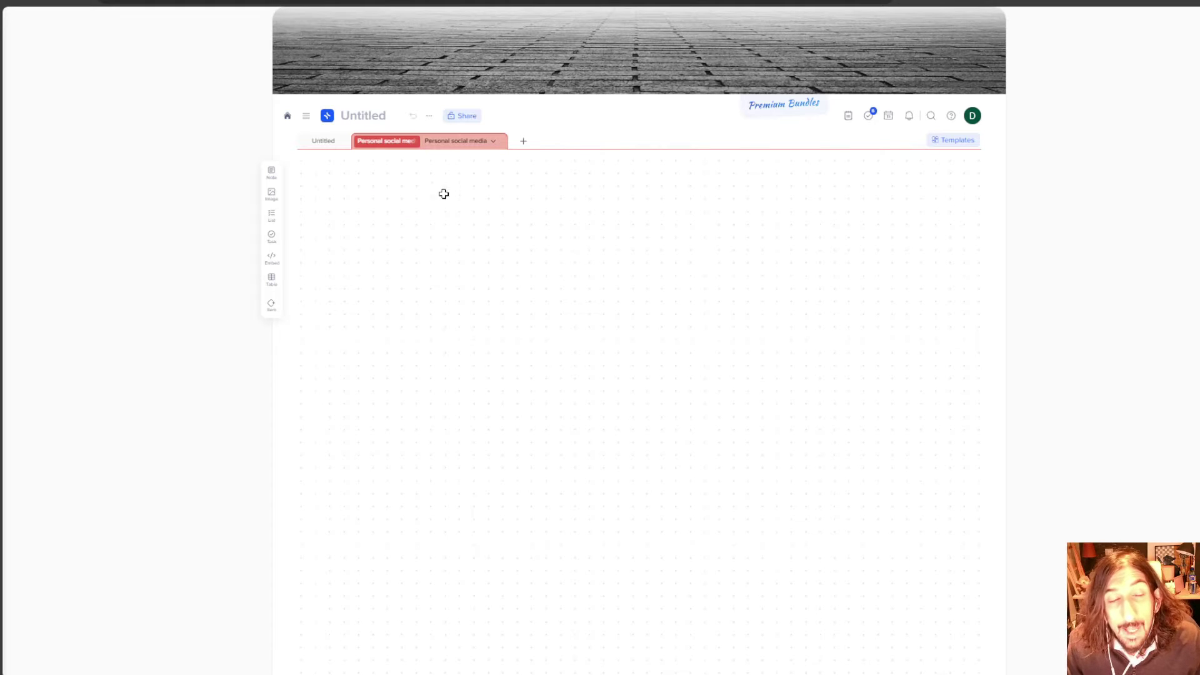
Add a table-view collection named 'SOcial media ideas' to the group.
click(494, 142)
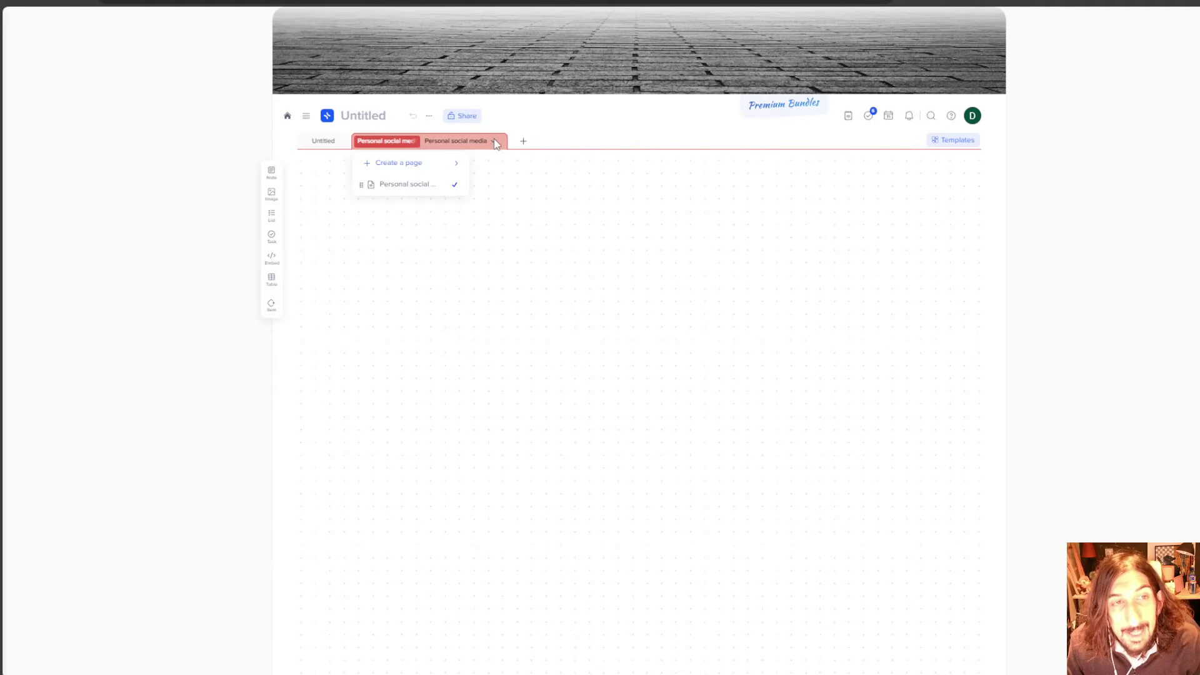
mouse_move(421, 166)
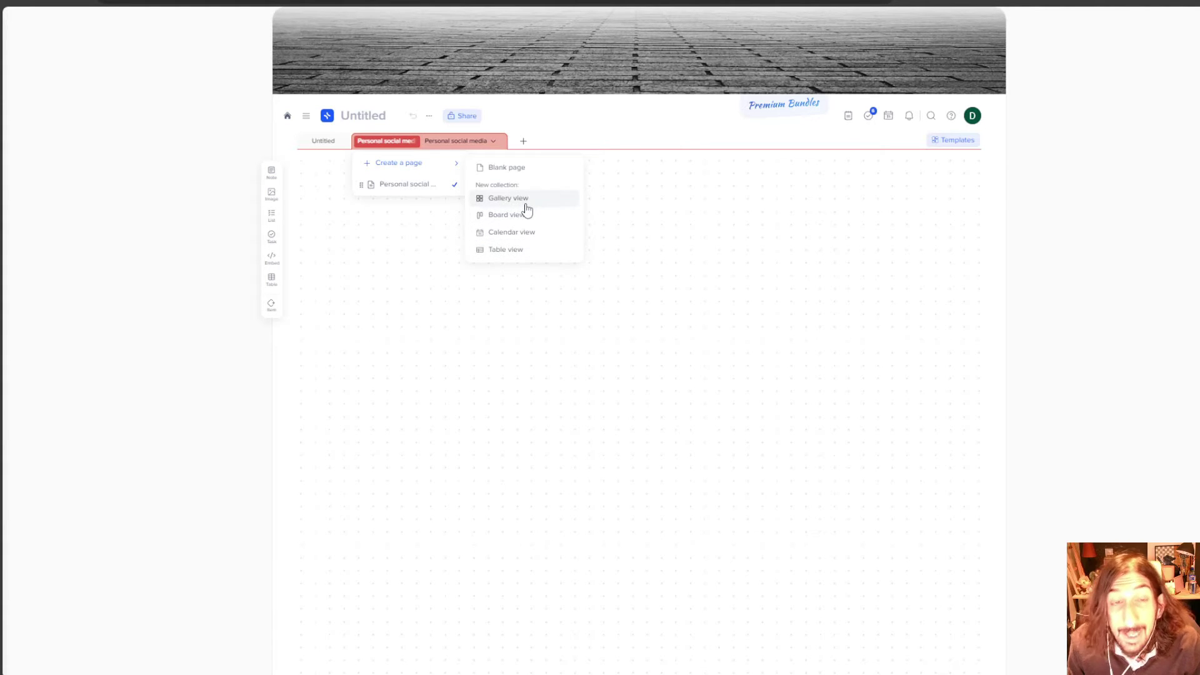
click(517, 168)
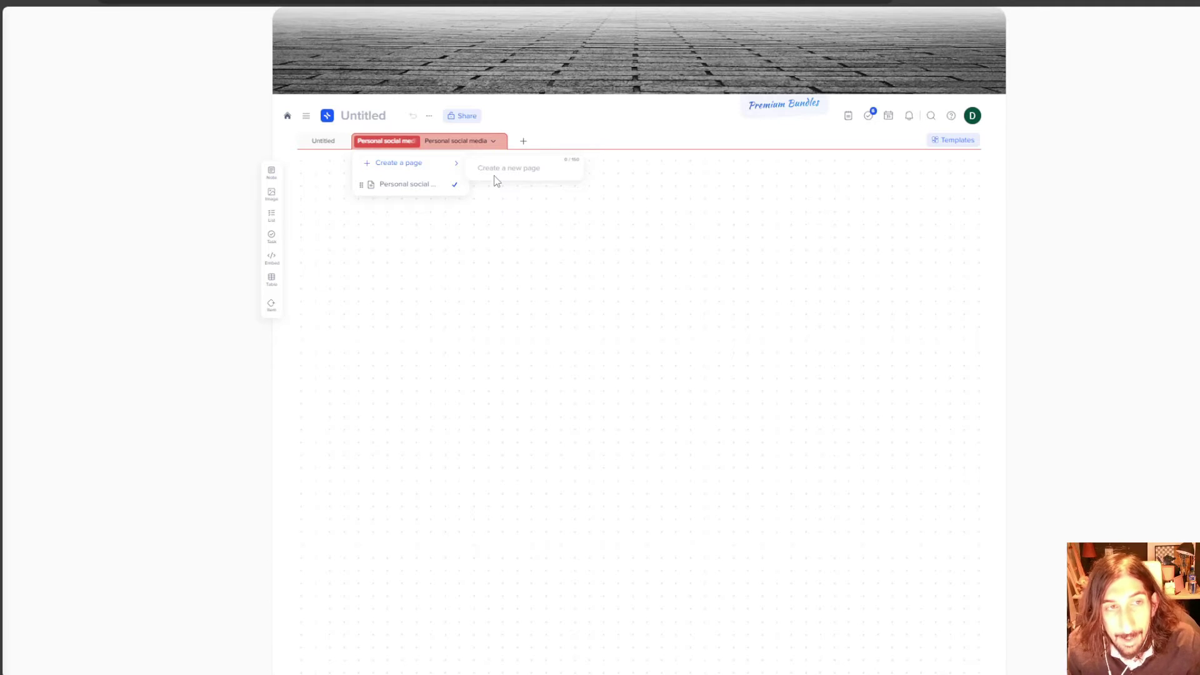
mouse_move(451, 164)
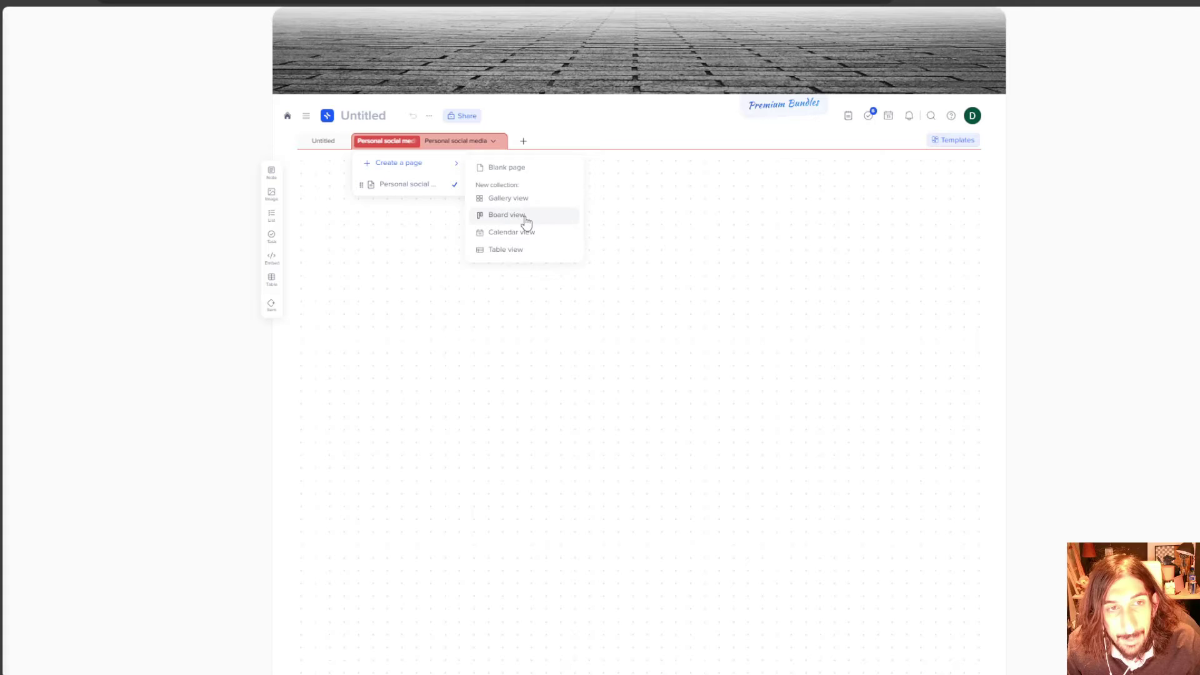
click(523, 252)
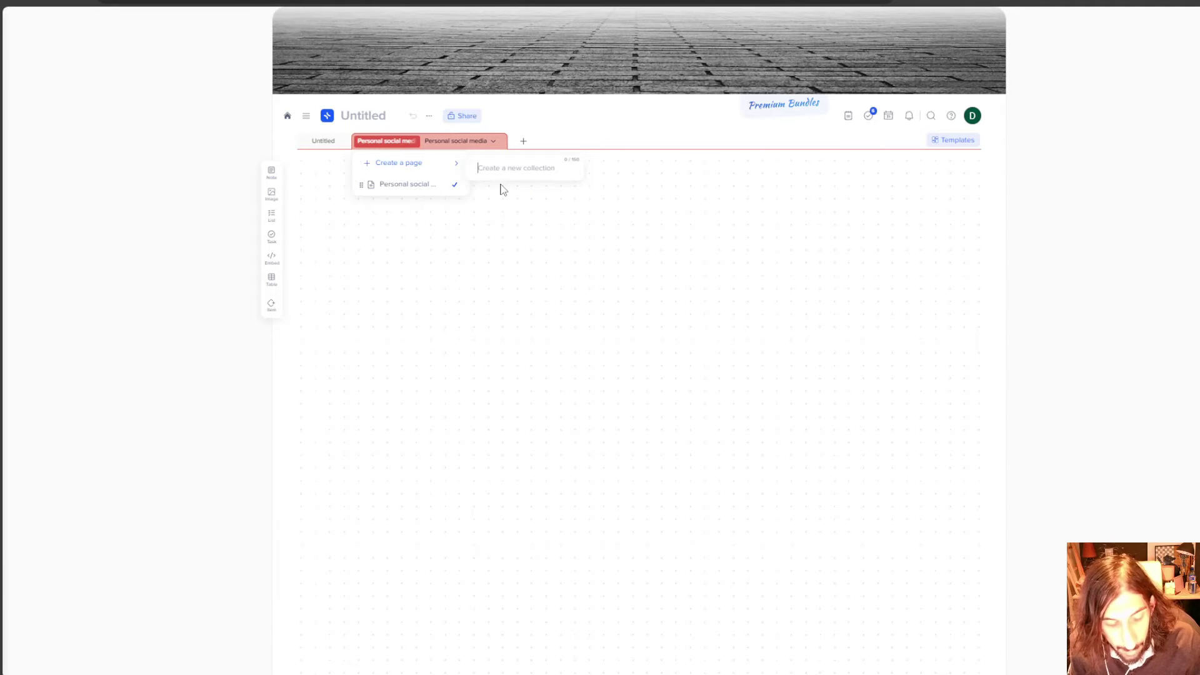
text(so)
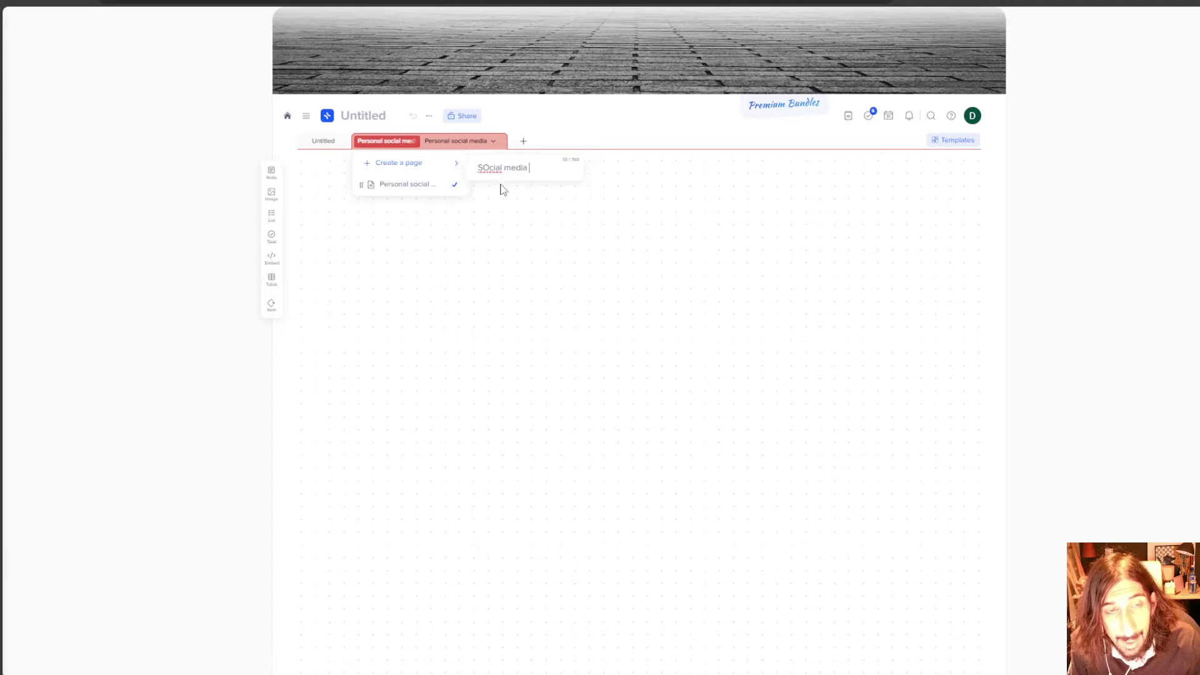
text(cial media ideas)
key(Return)
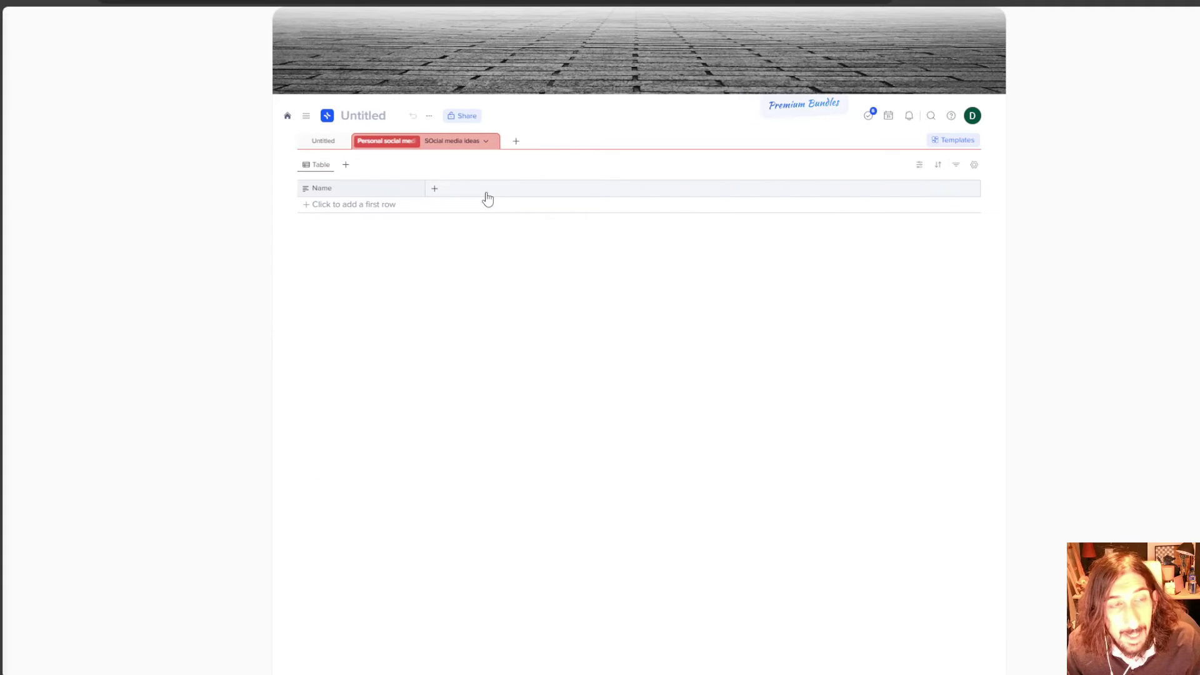
click(439, 193)
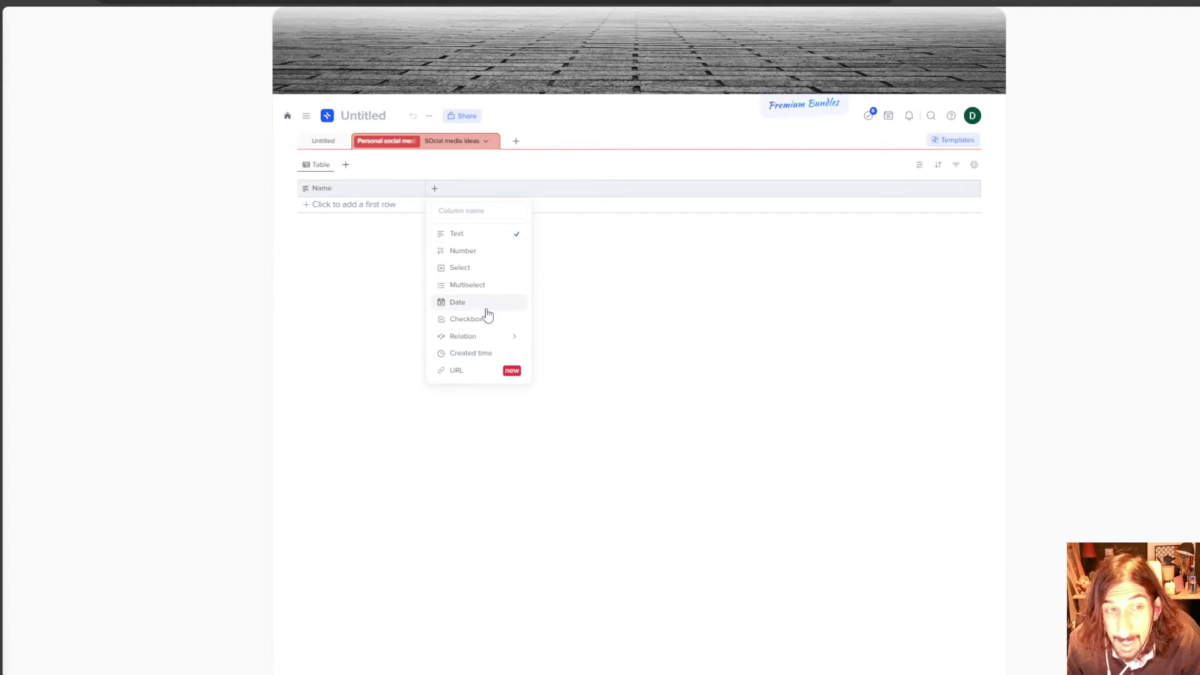
mouse_move(490, 341)
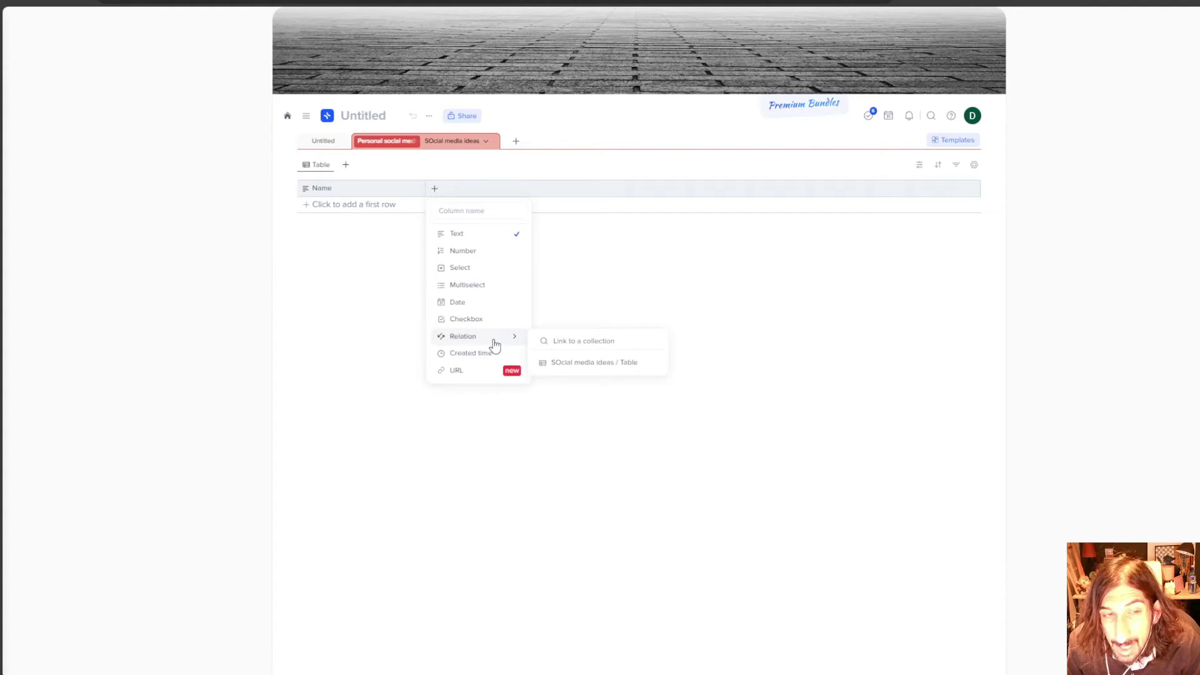
click(519, 142)
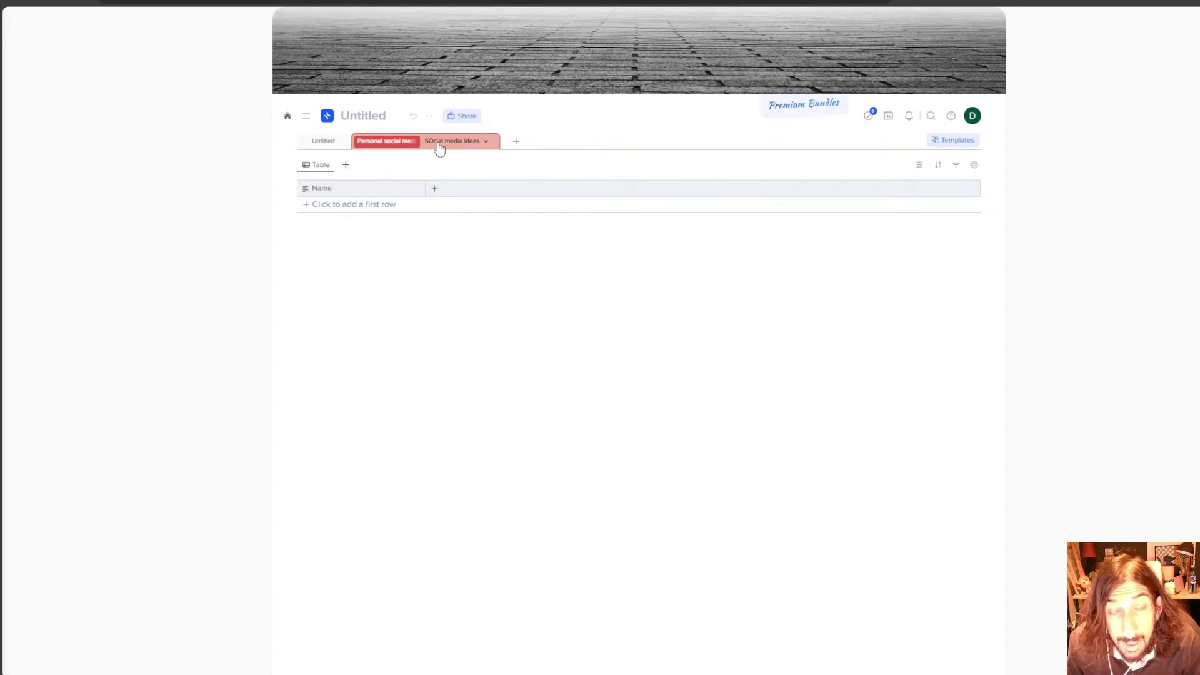
click(435, 188)
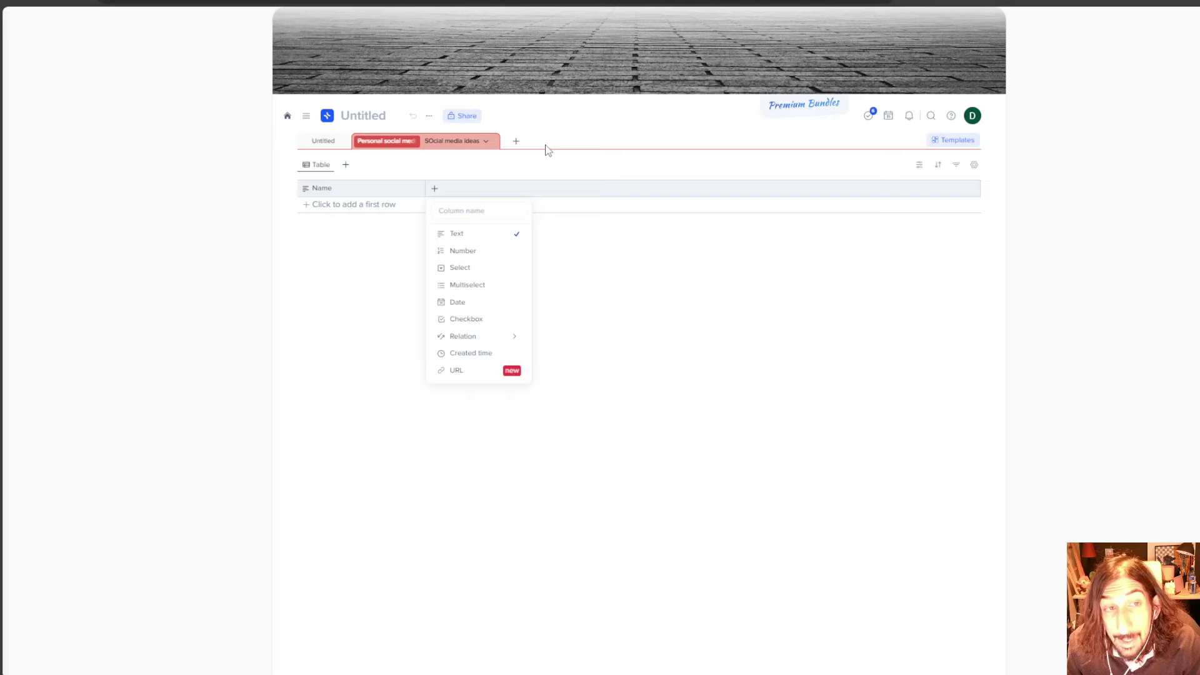
click(451, 174)
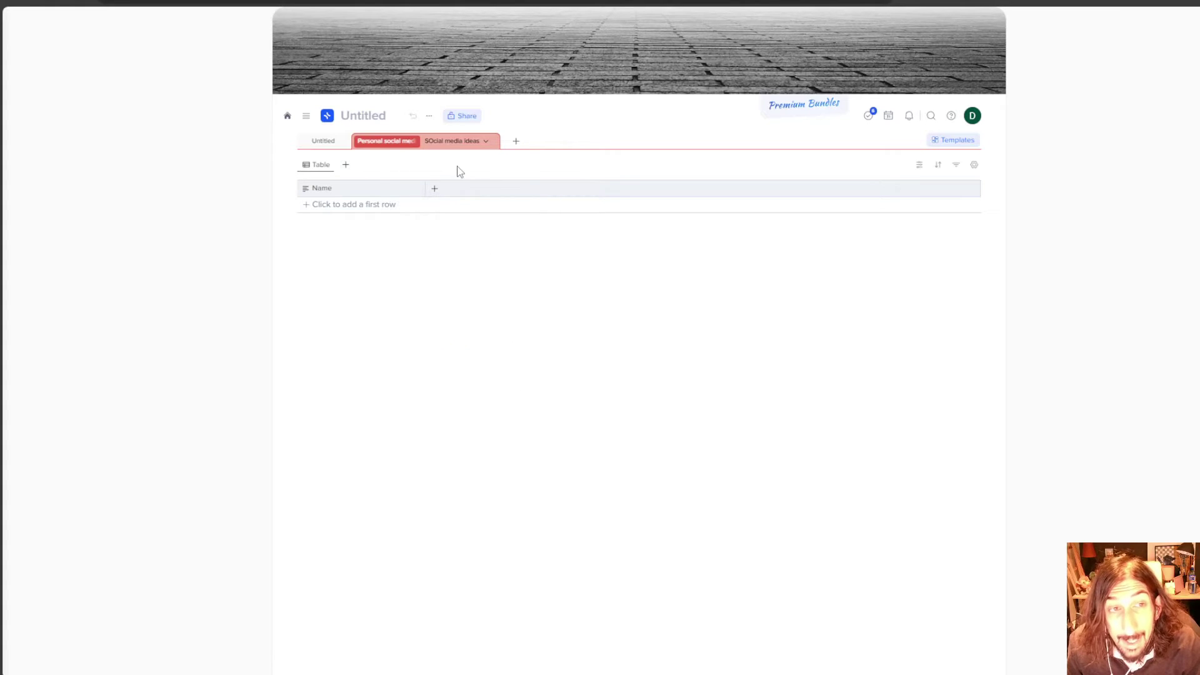
click(434, 189)
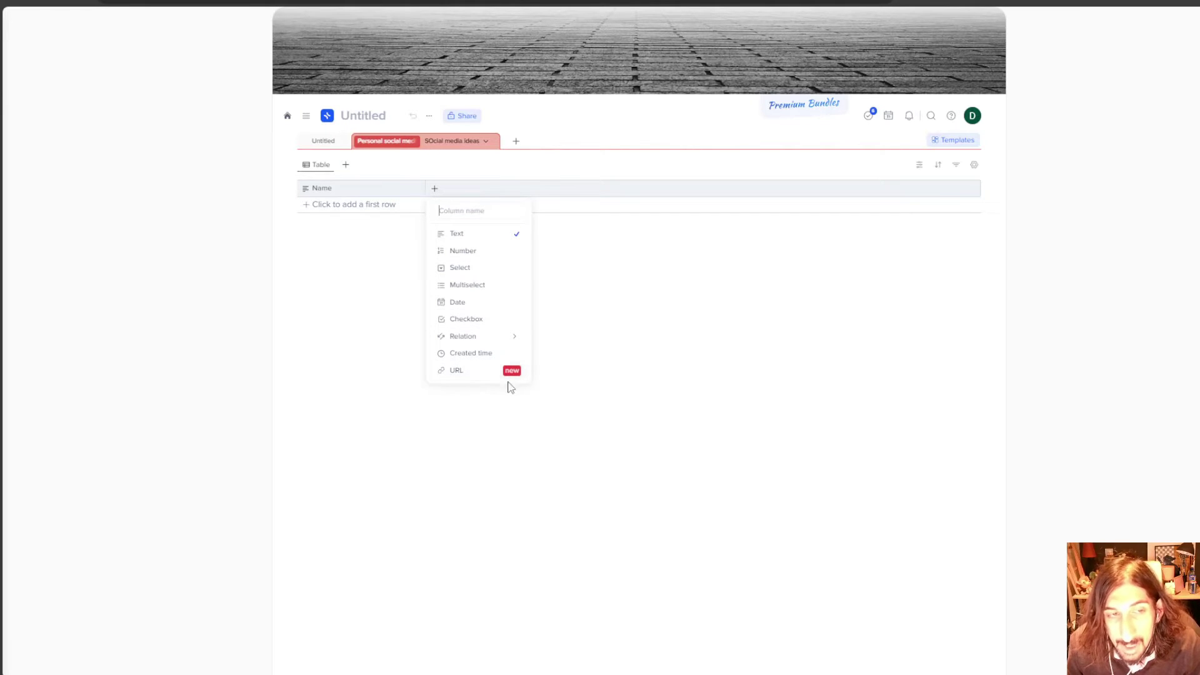
Add a first table row with 'Xtiles review' as its Name, adding no new columns.
click(358, 297)
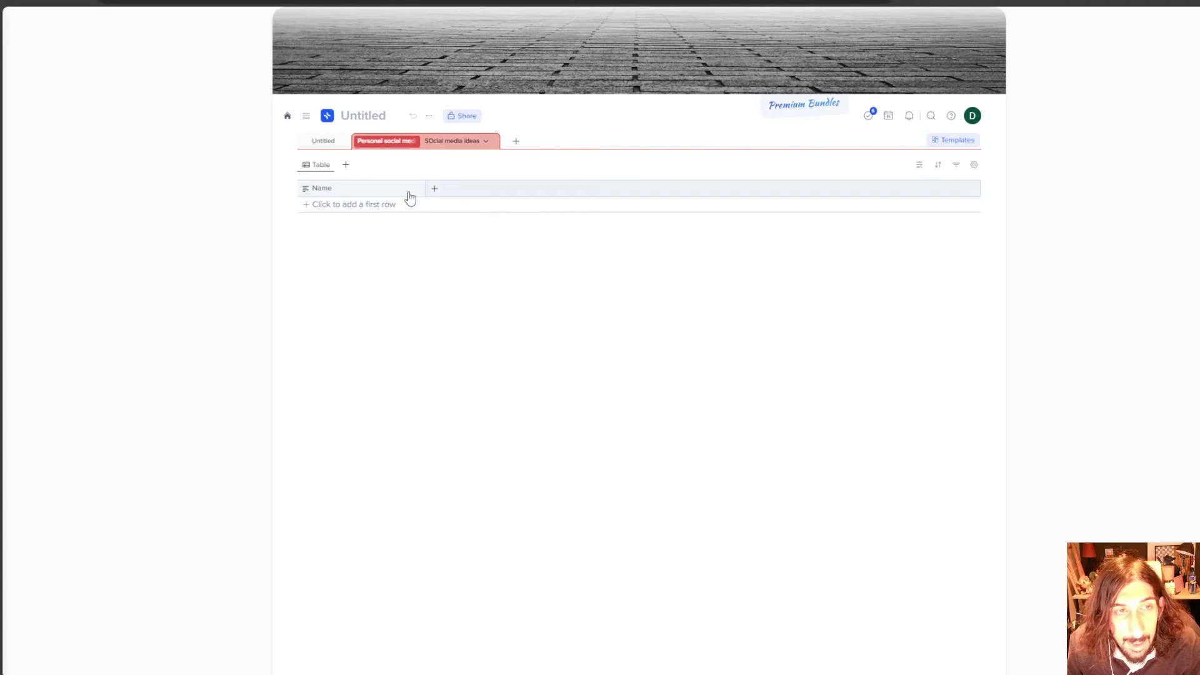
click(363, 208)
click(366, 195)
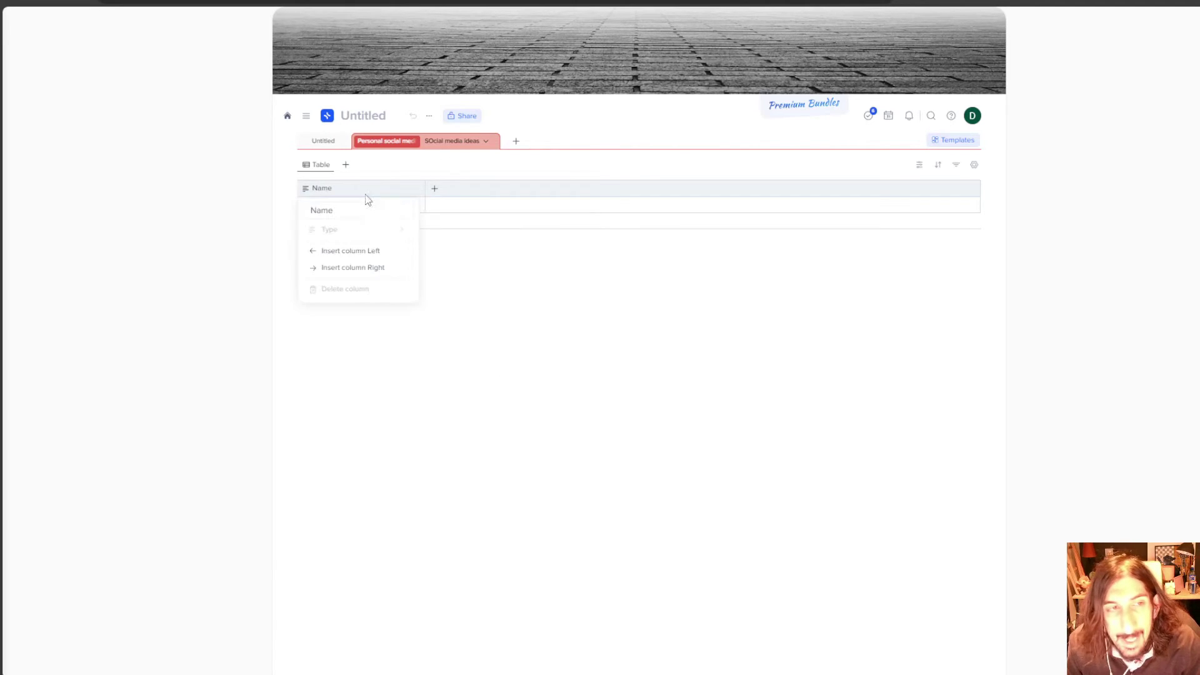
click(367, 183)
click(357, 206)
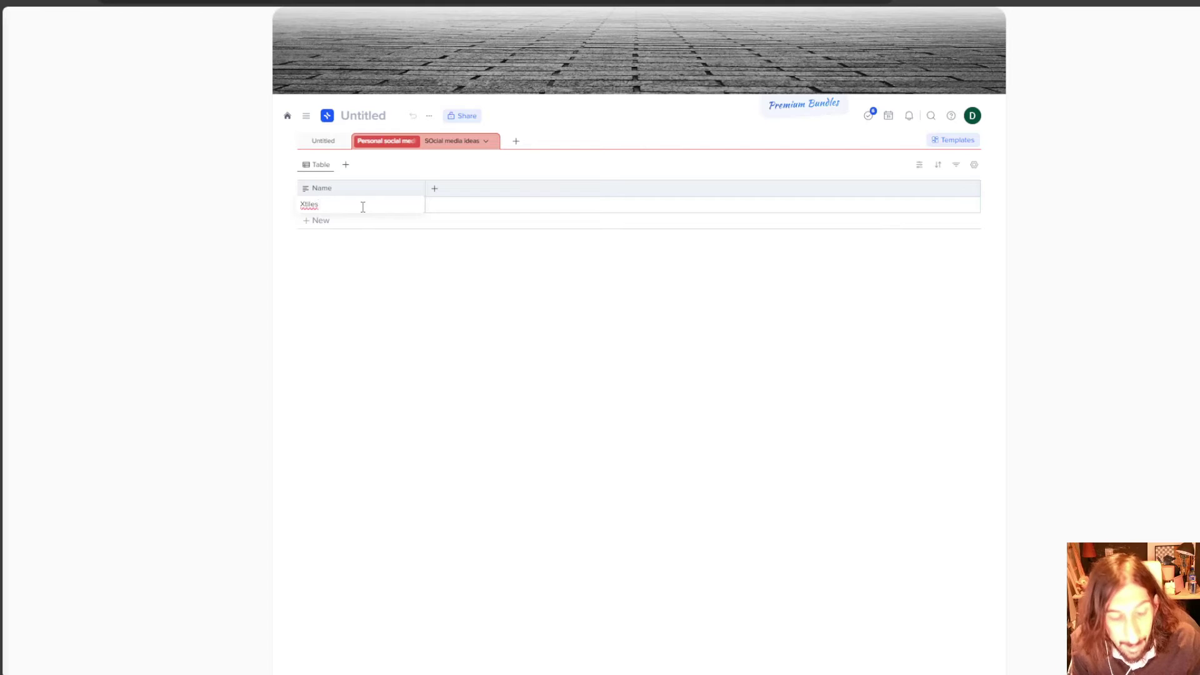
text(Xtiles review)
key(Return)
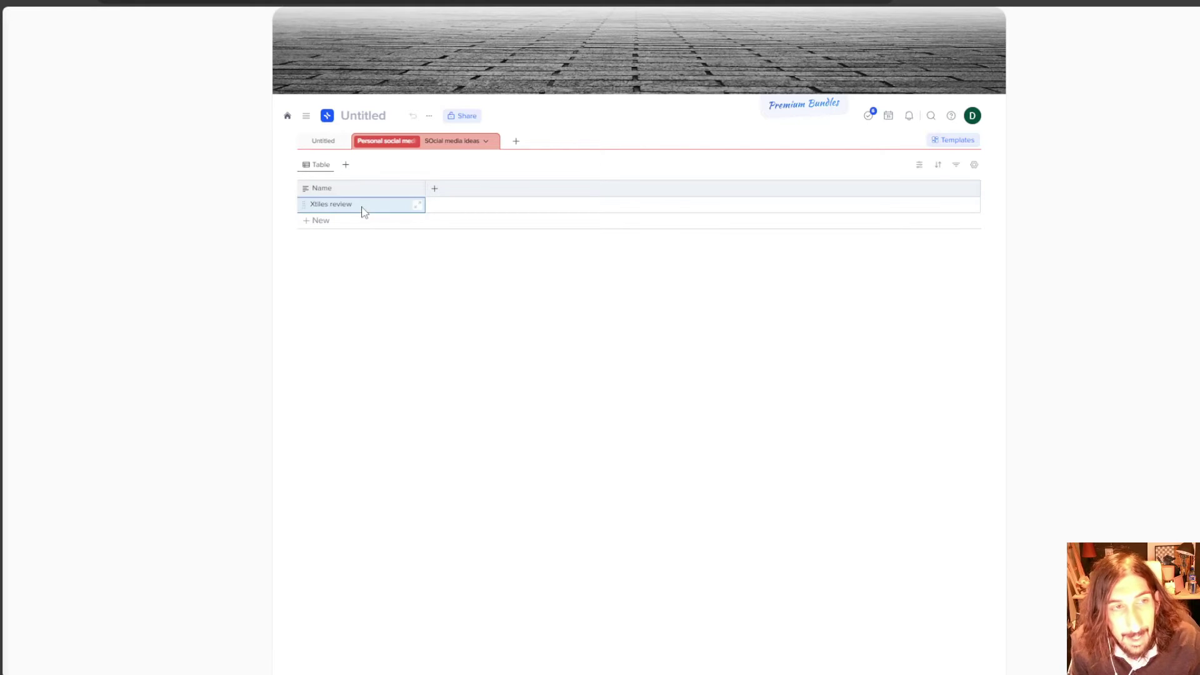
click(434, 189)
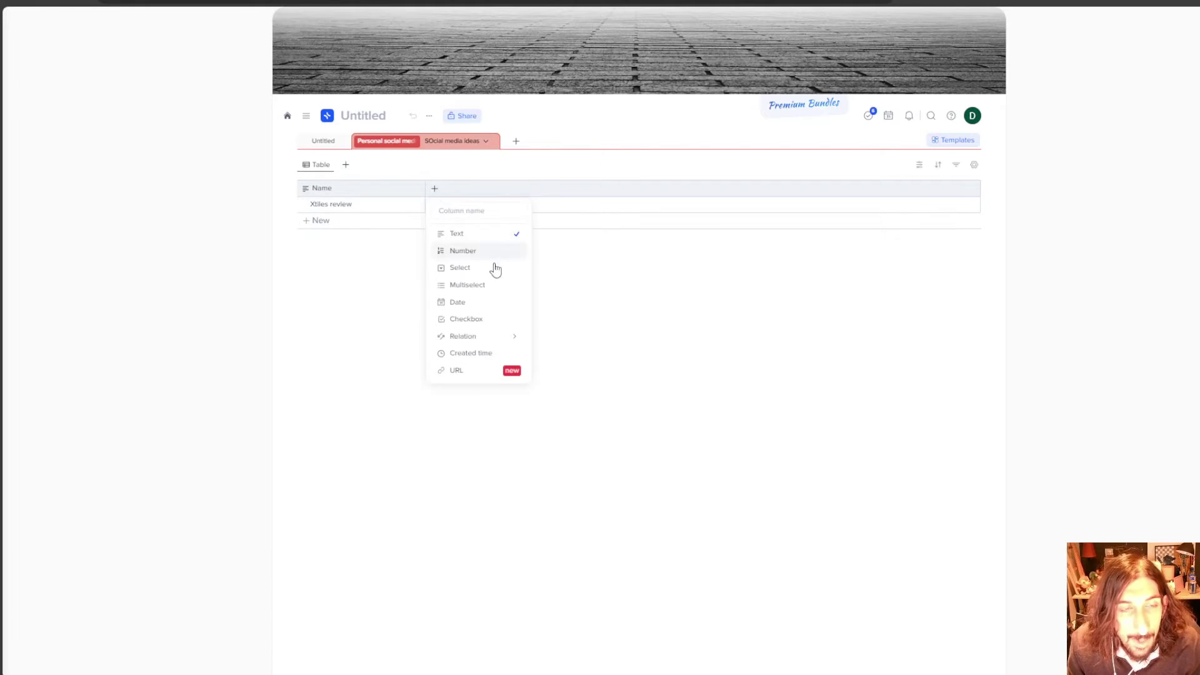
click(376, 261)
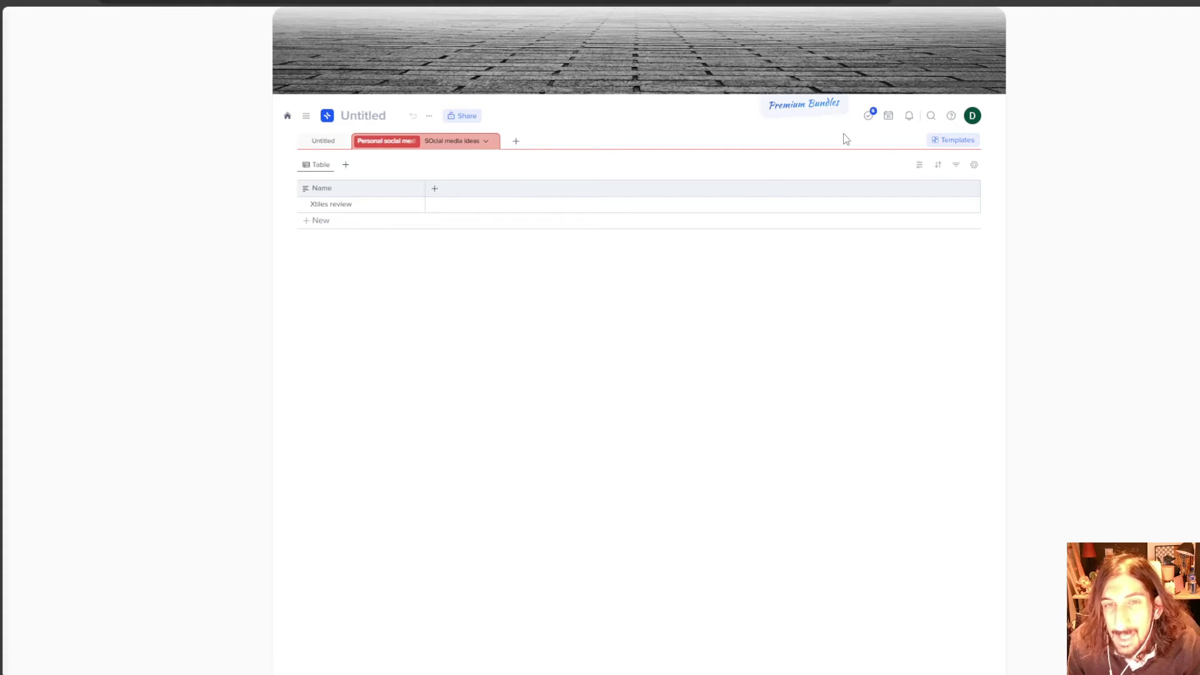
Browse the template gallery and preview the Weekly Planner Pro template.
click(960, 141)
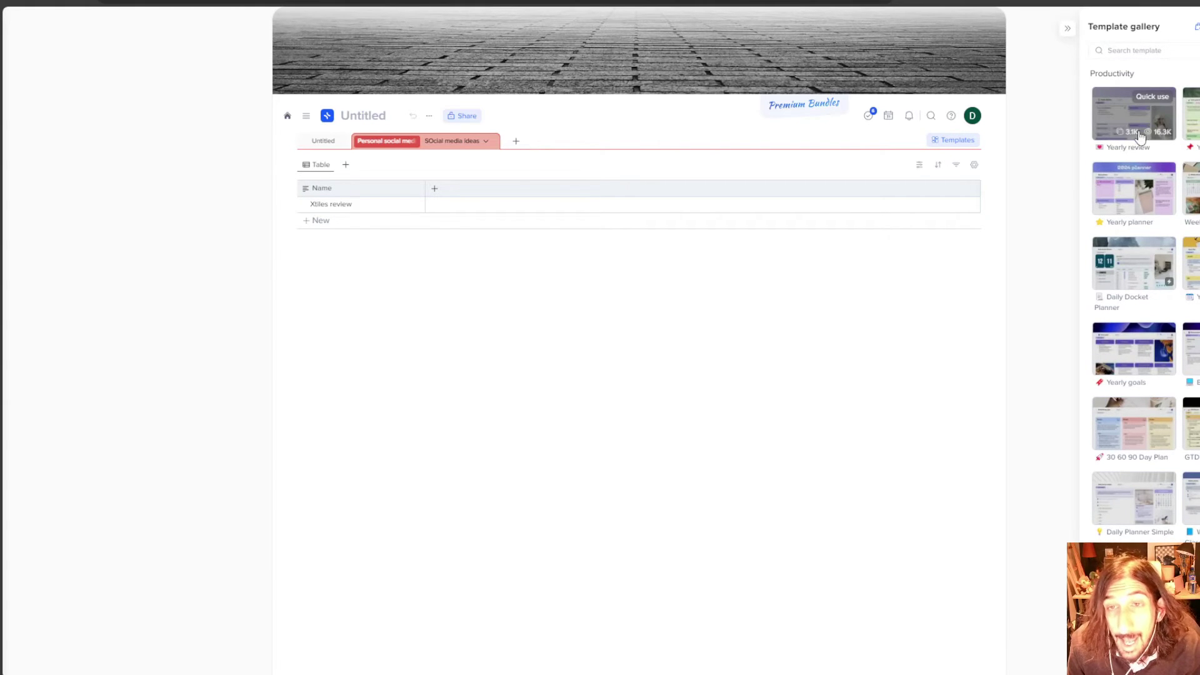
mouse_move(1135, 194)
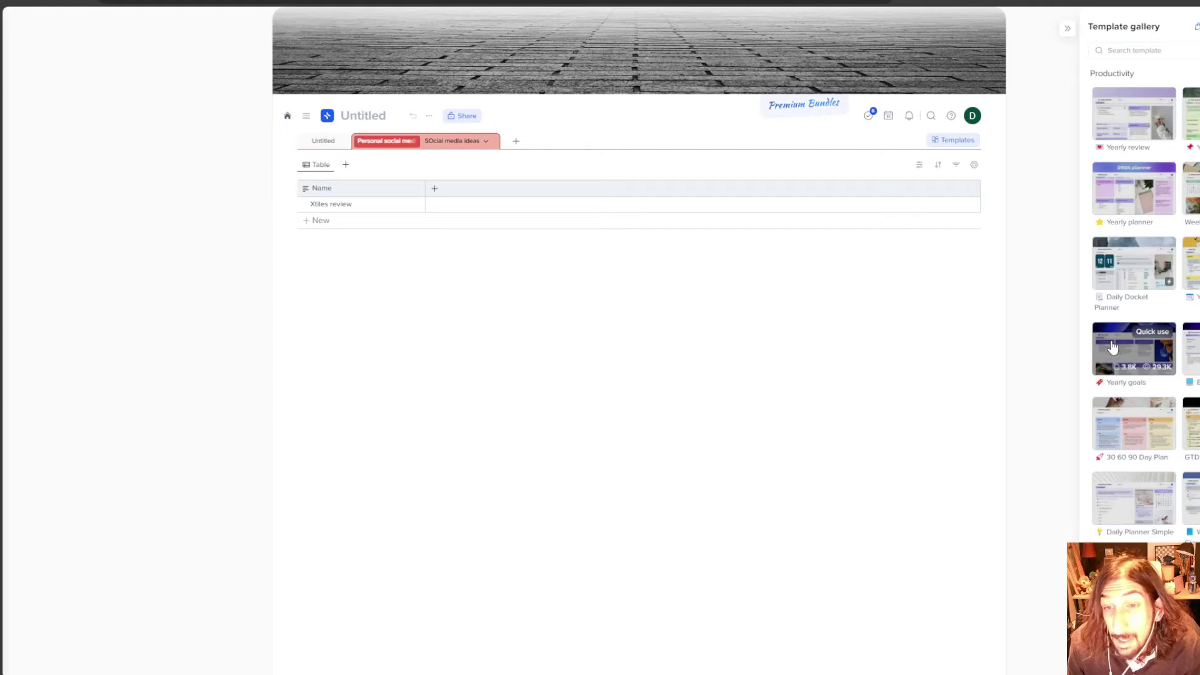
mouse_move(1136, 413)
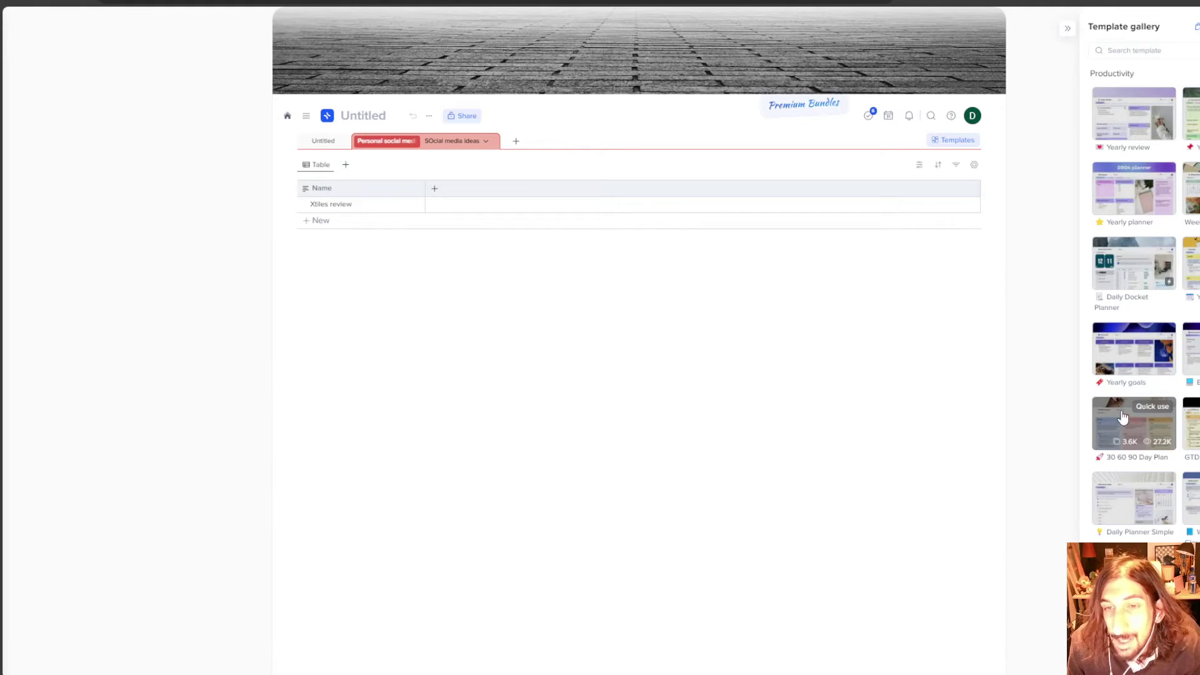
scroll(1126, 384, down, 2)
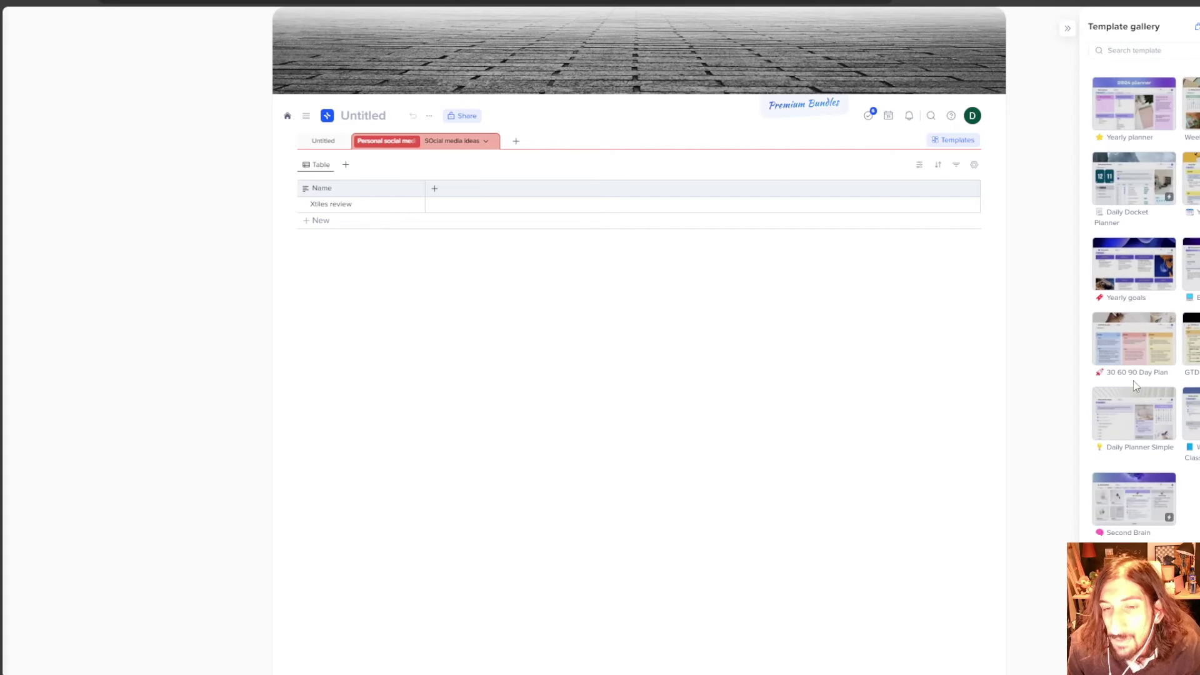
scroll(1125, 383, up, 2)
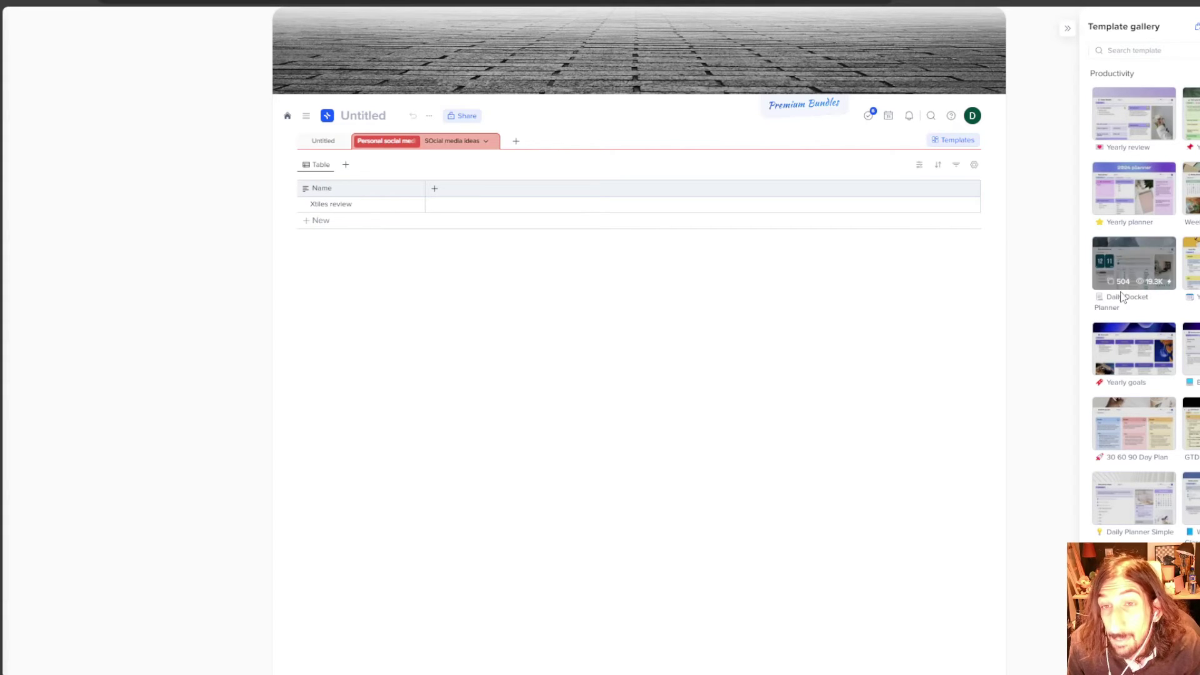
click(323, 142)
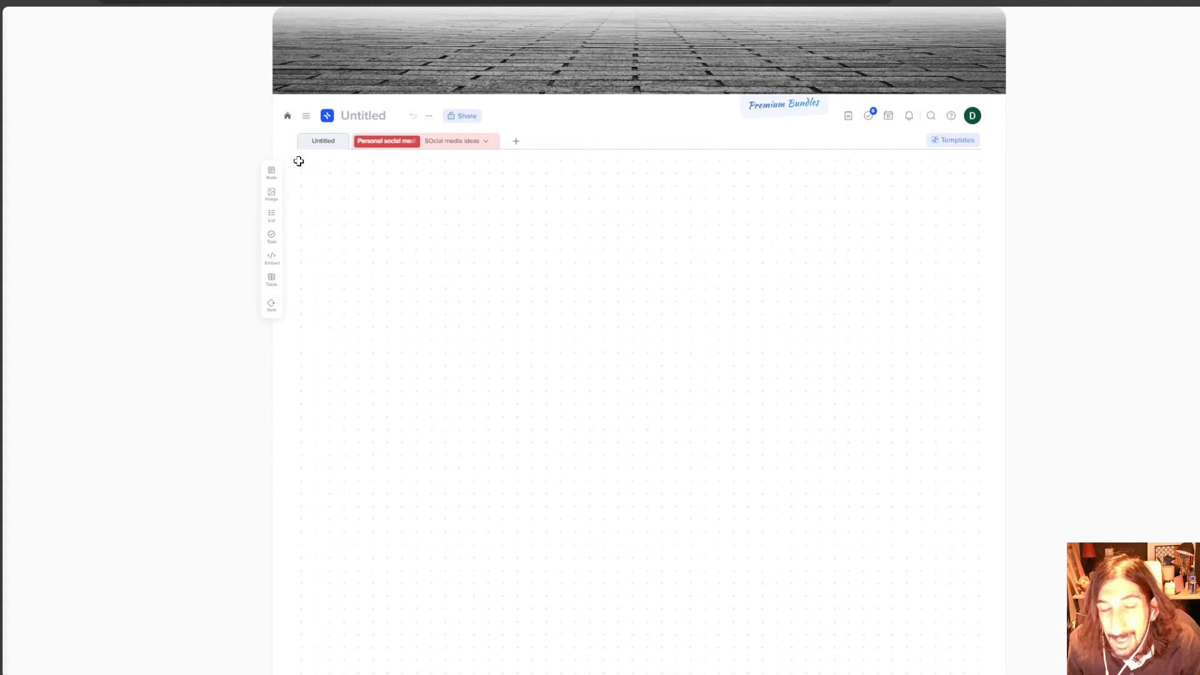
click(961, 140)
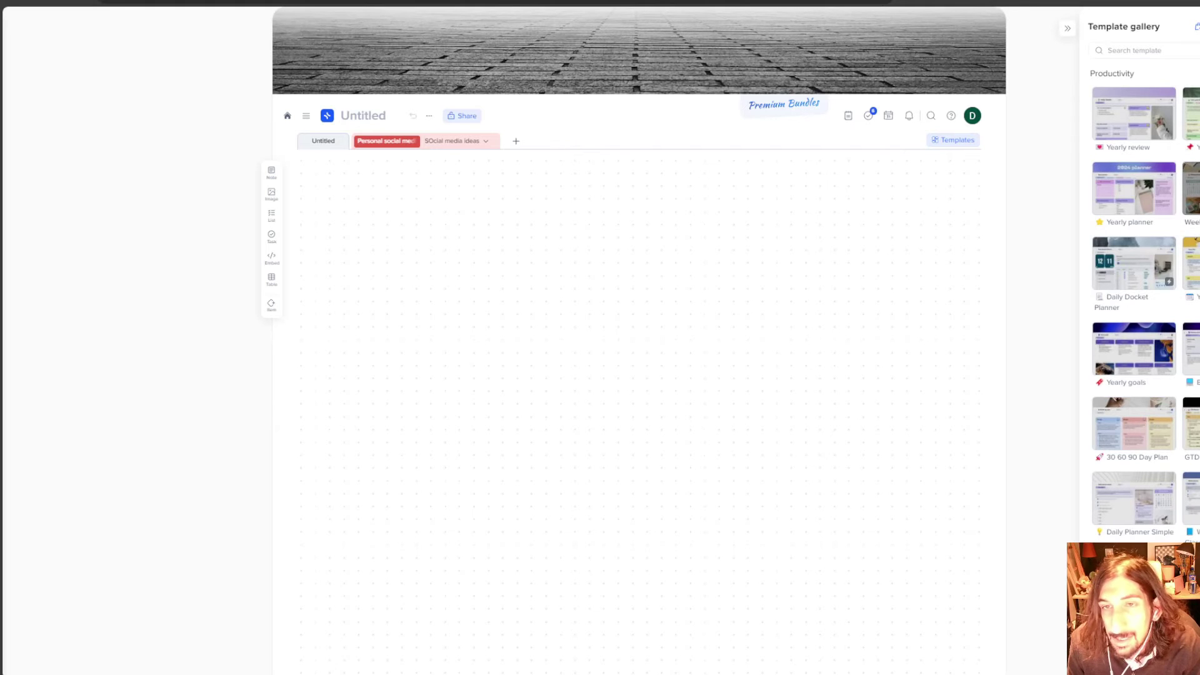
click(1196, 212)
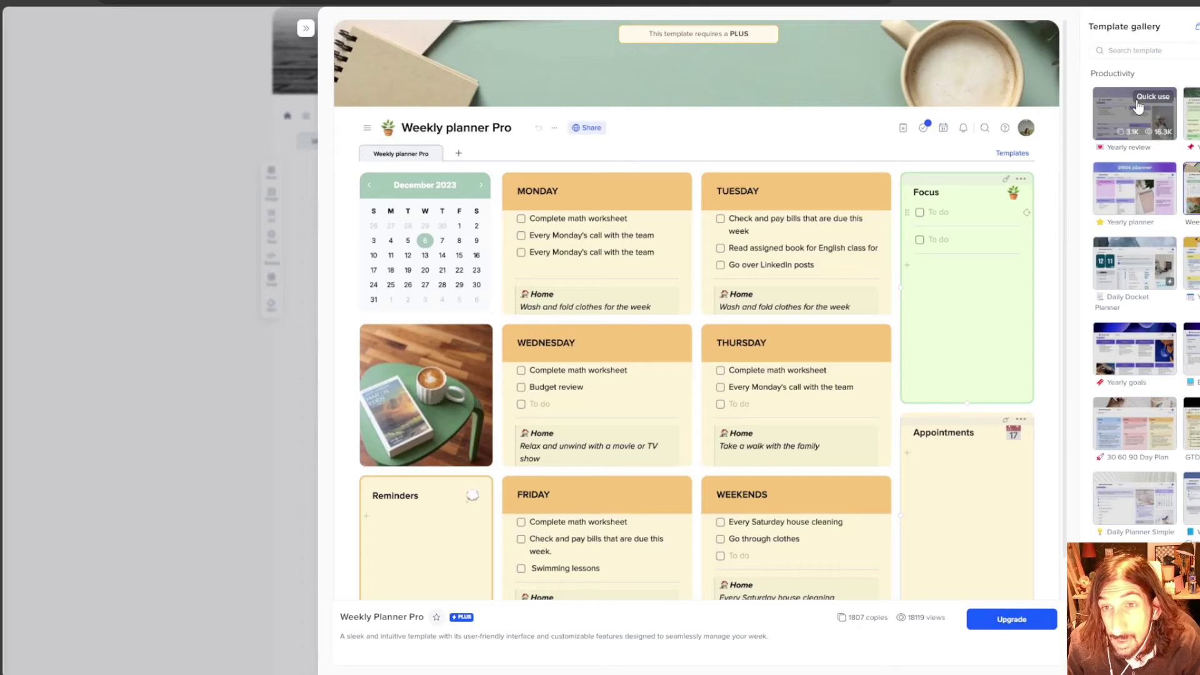
Add the Yearly review template, then the Yearly planner template as new tabs.
click(1139, 106)
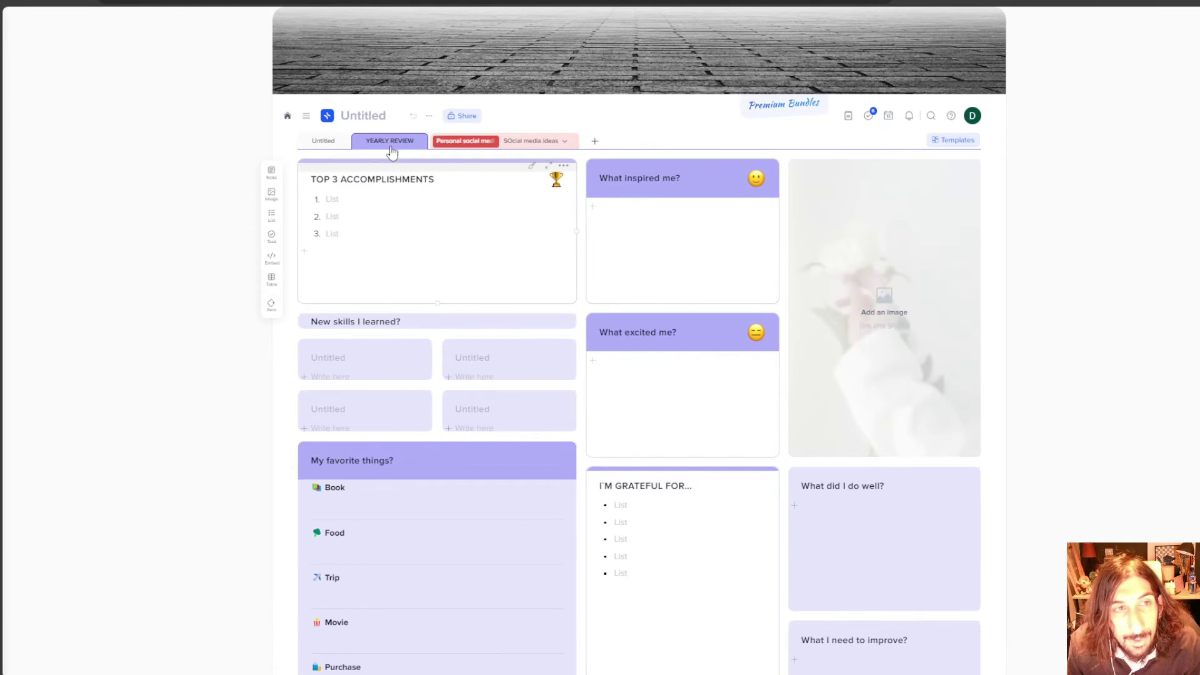
scroll(396, 179, down, 5)
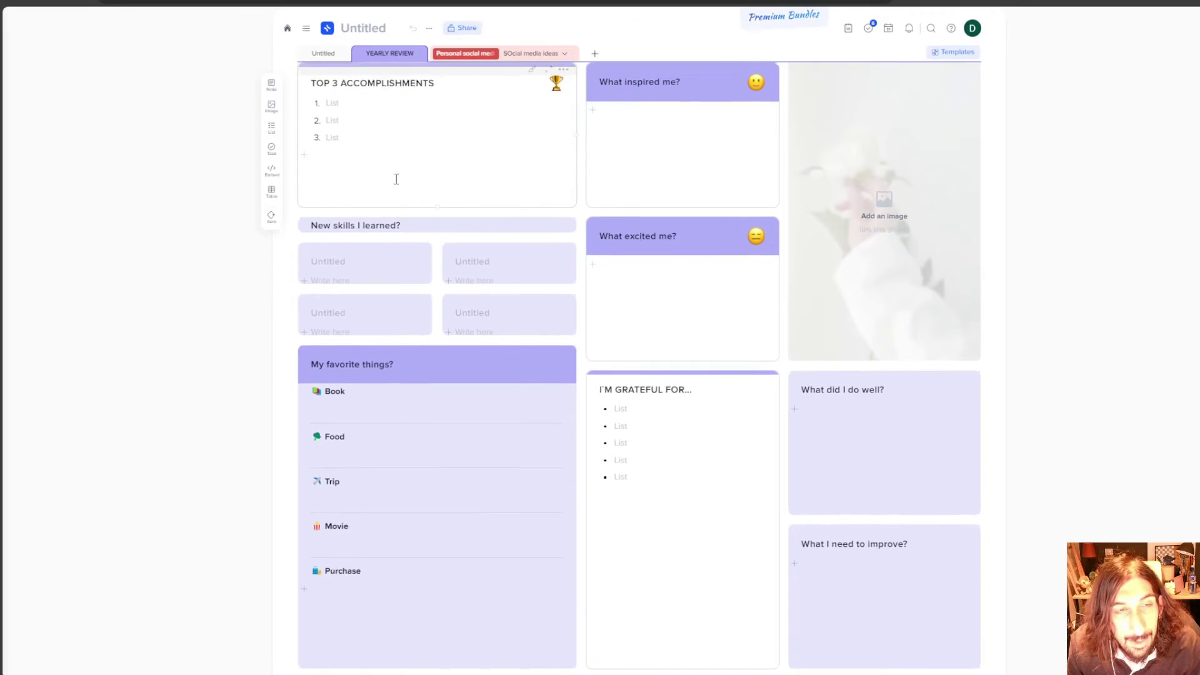
scroll(582, 306, down, 2)
scroll(491, 298, up, 7)
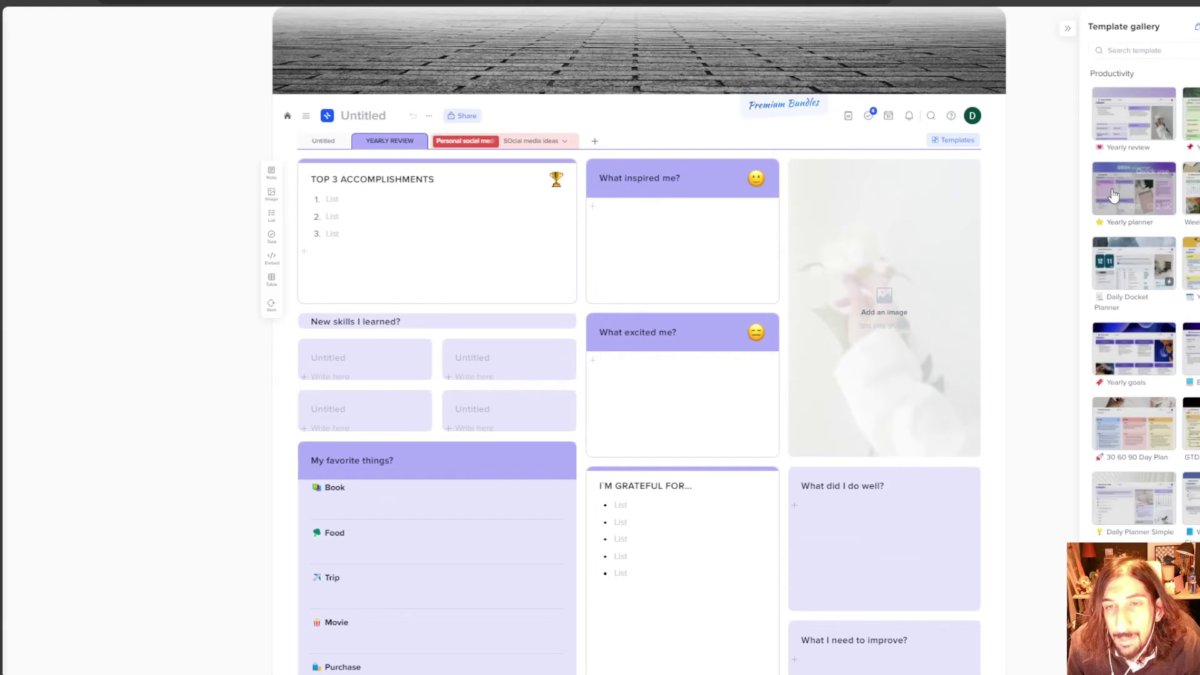
click(1150, 183)
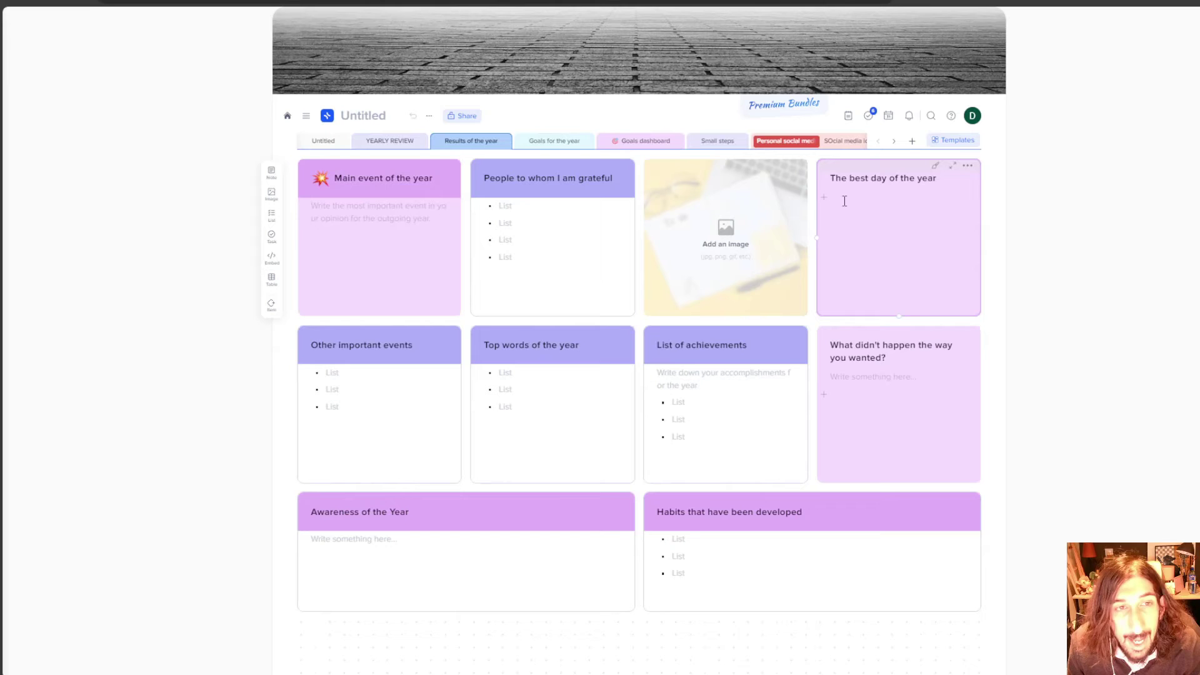
Visit the Goals for the year, Small steps and Results tabs, ending on YEARLY REVIEW.
click(557, 147)
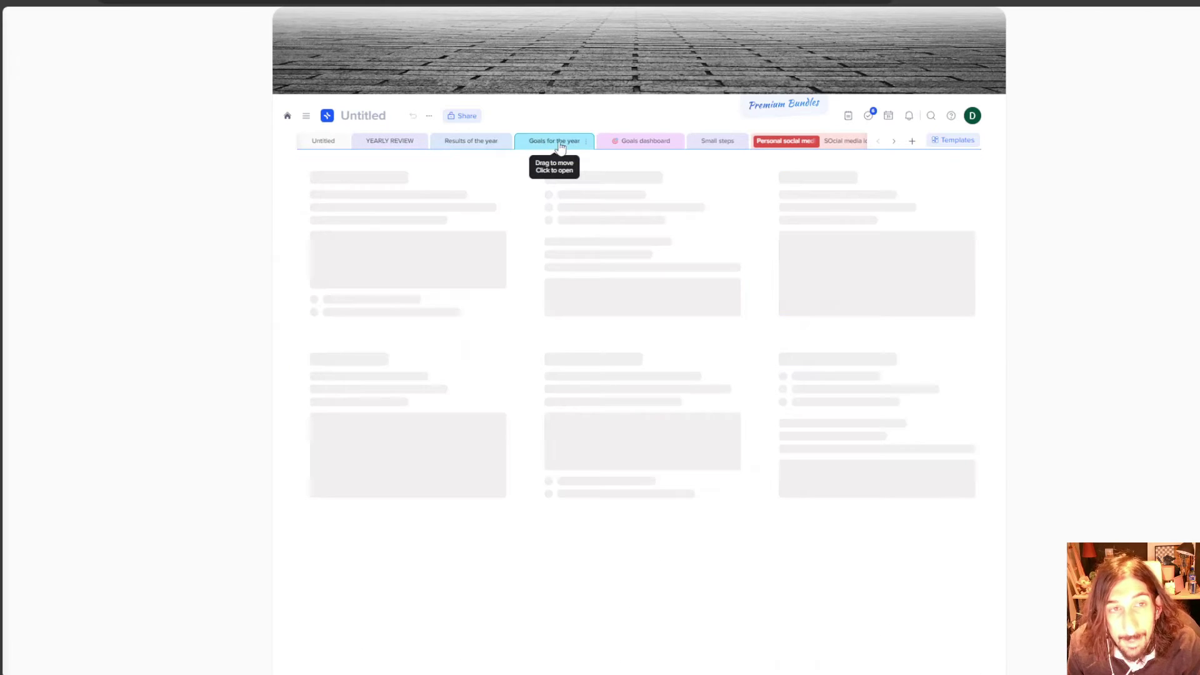
click(691, 146)
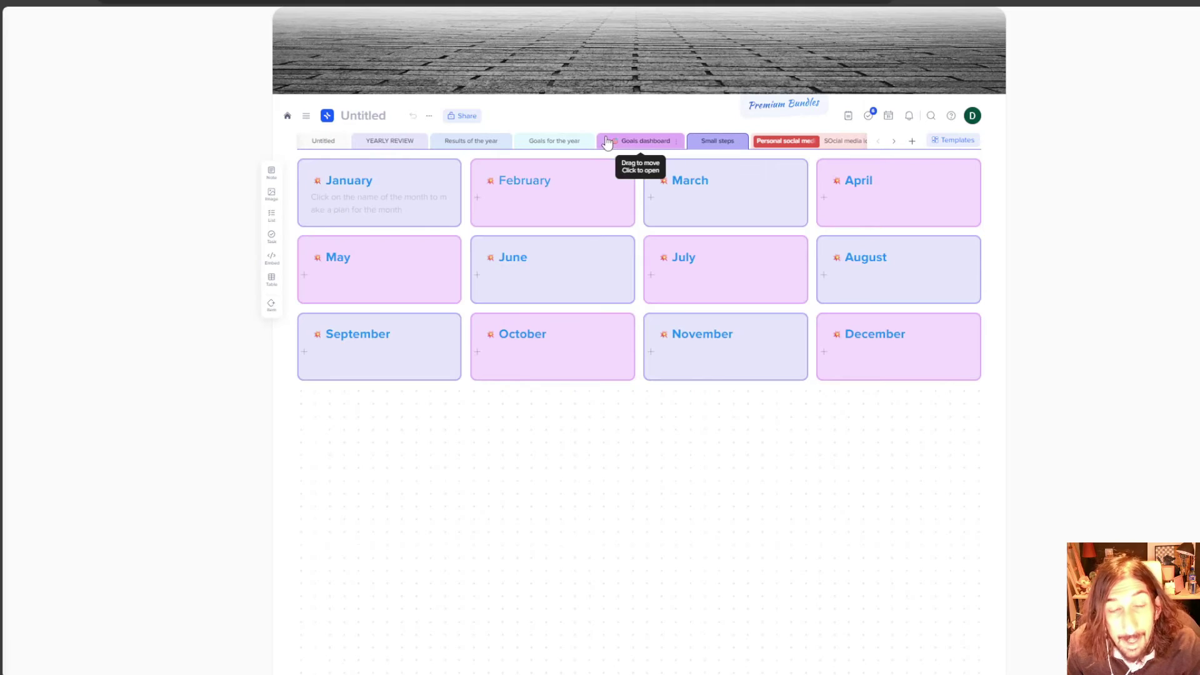
click(470, 142)
click(390, 141)
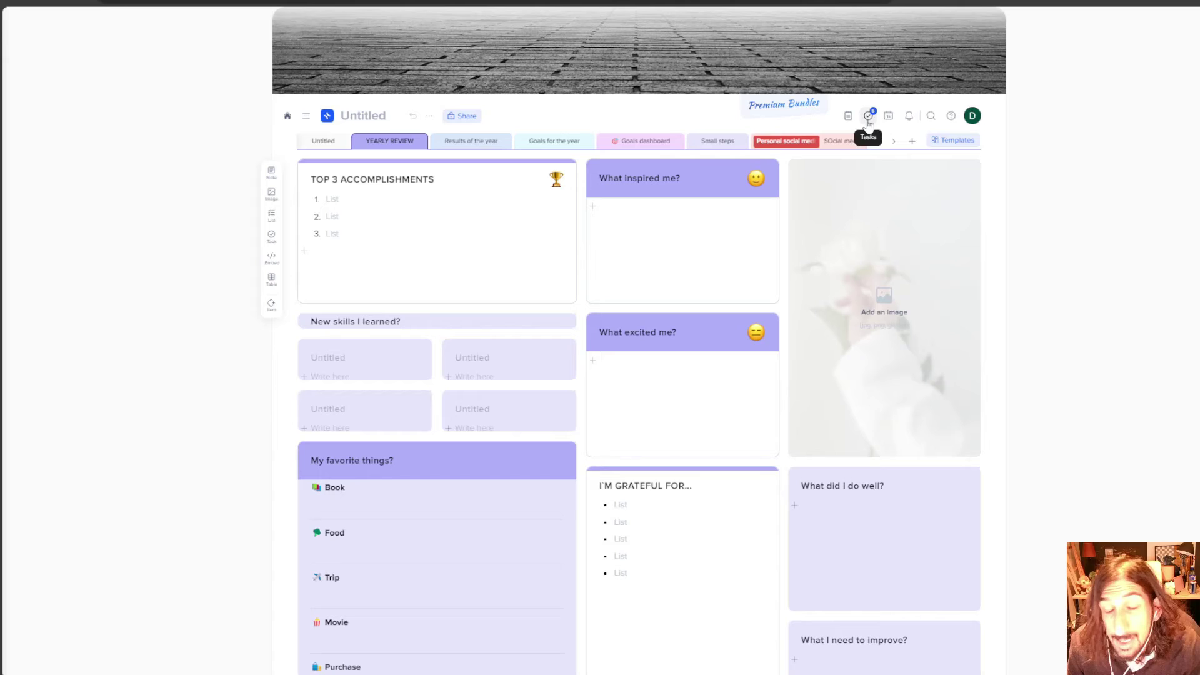
Add a 'Film video' task due March 13 under What excited me? and list all tasks.
click(385, 189)
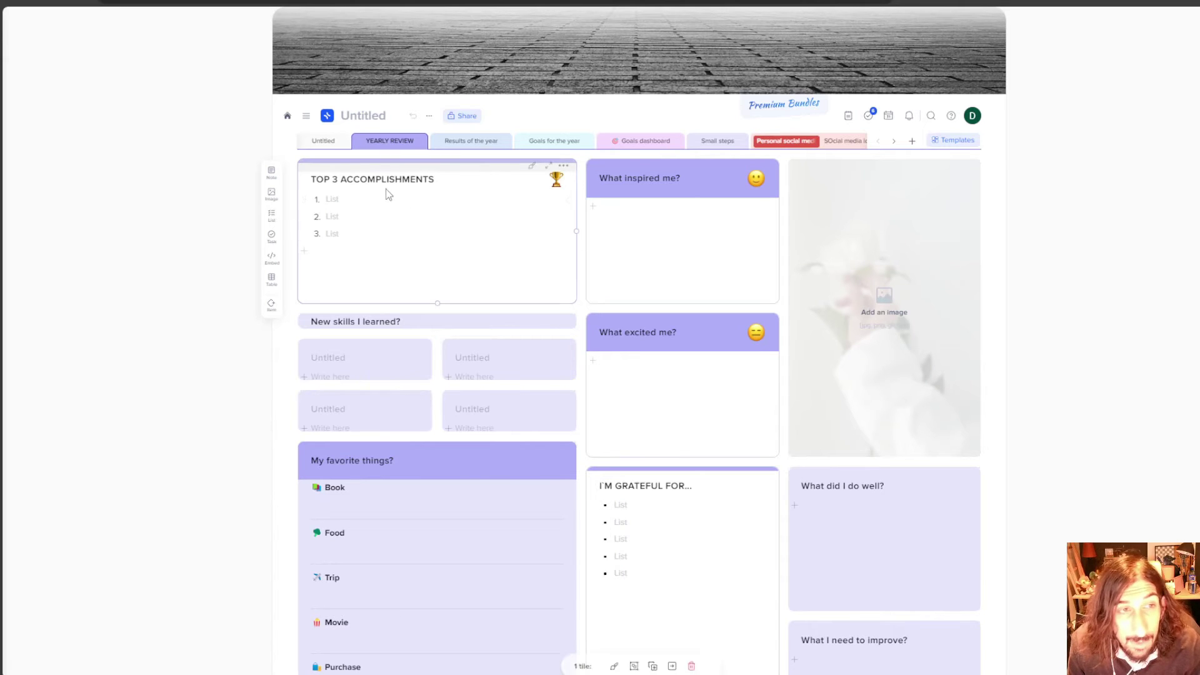
click(641, 360)
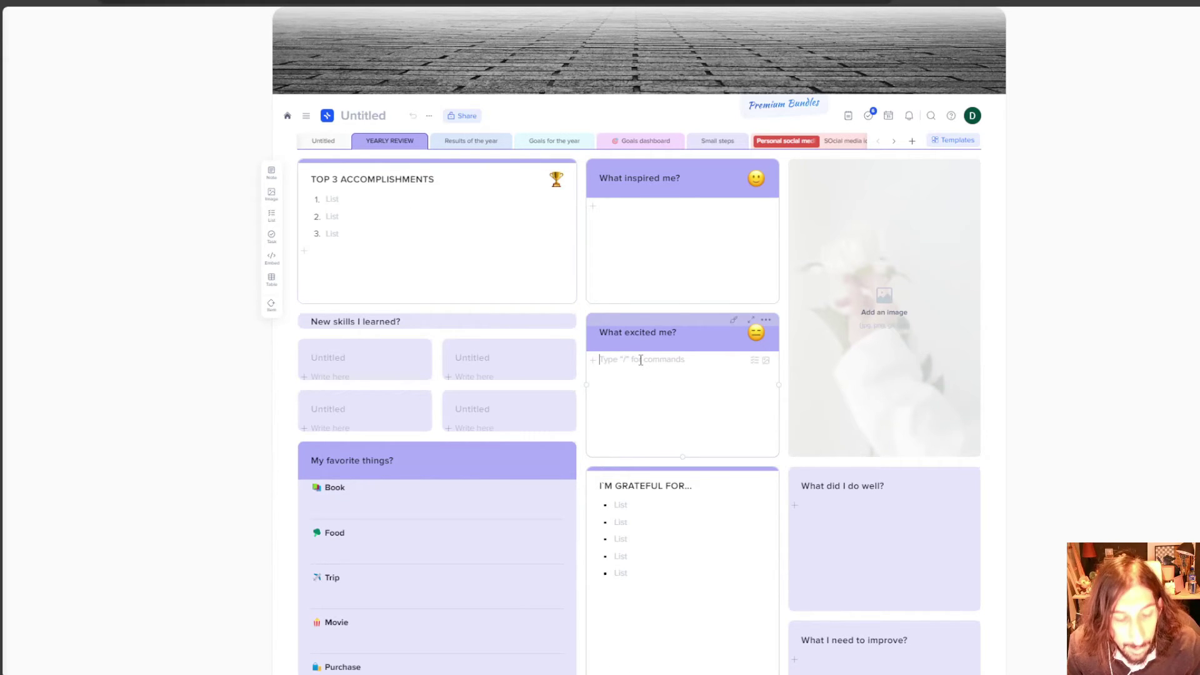
text(/)
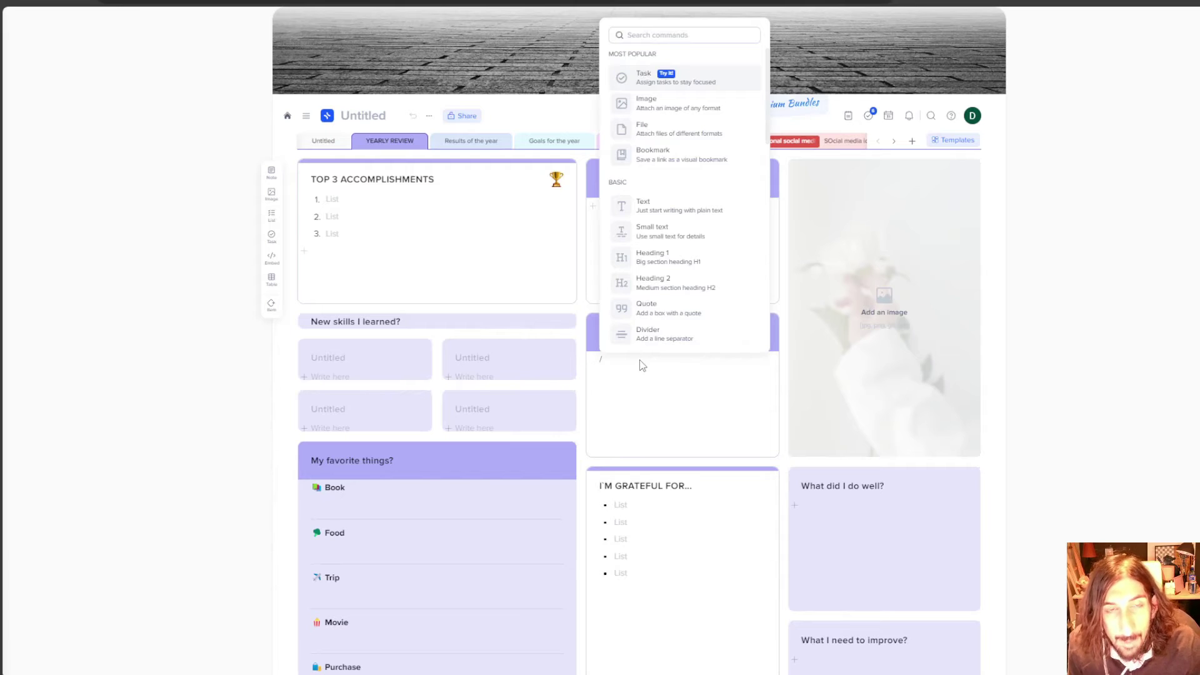
click(701, 80)
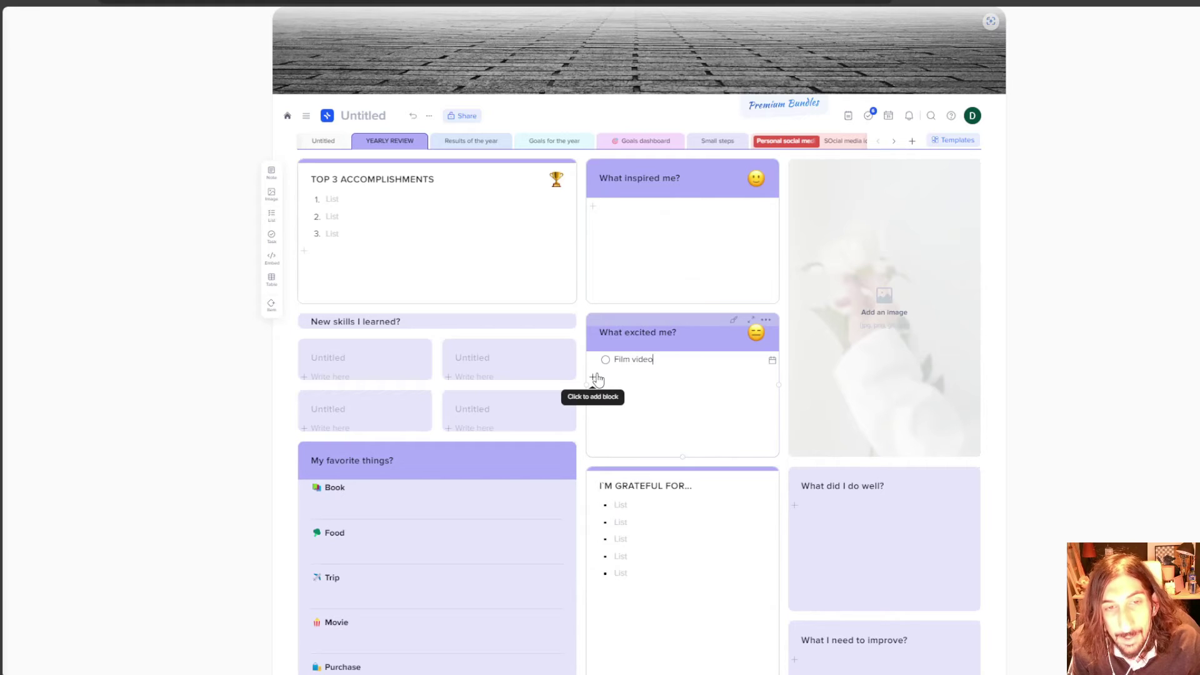
click(773, 360)
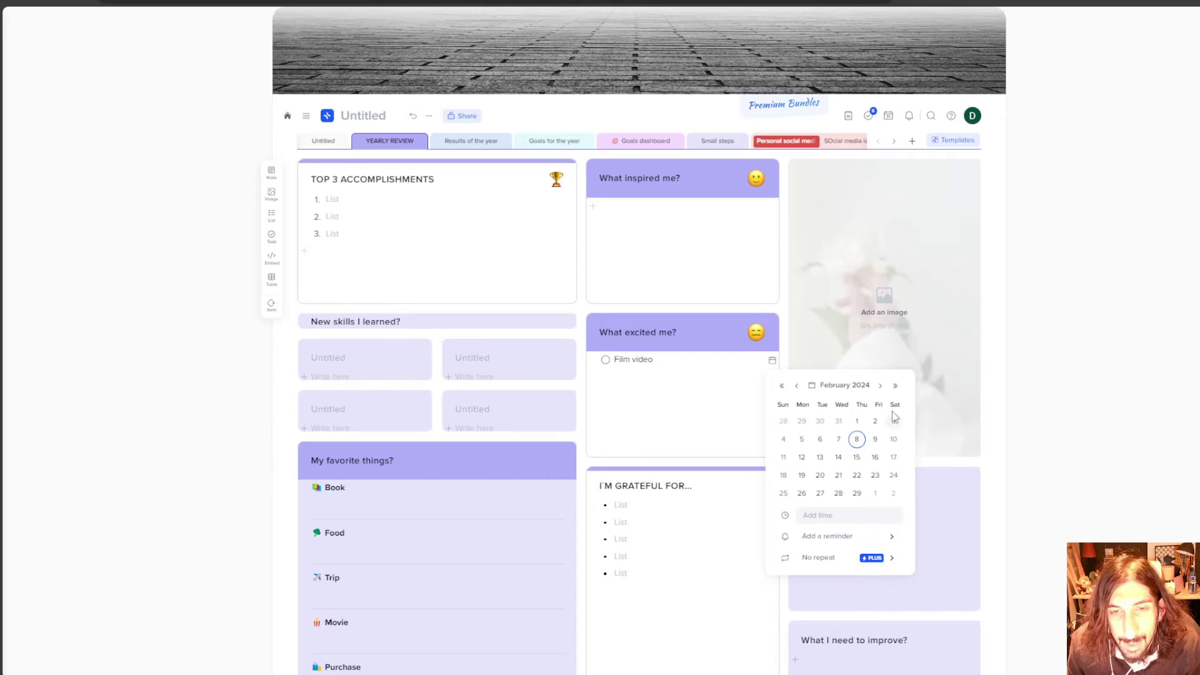
click(879, 385)
click(840, 457)
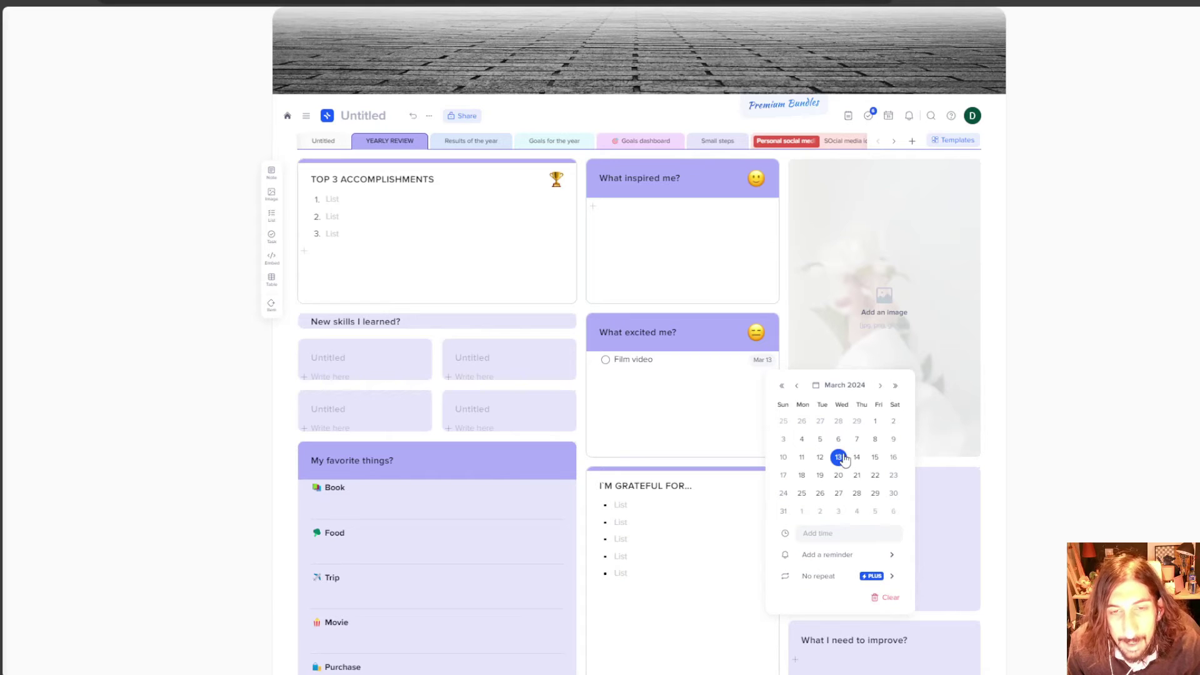
click(869, 117)
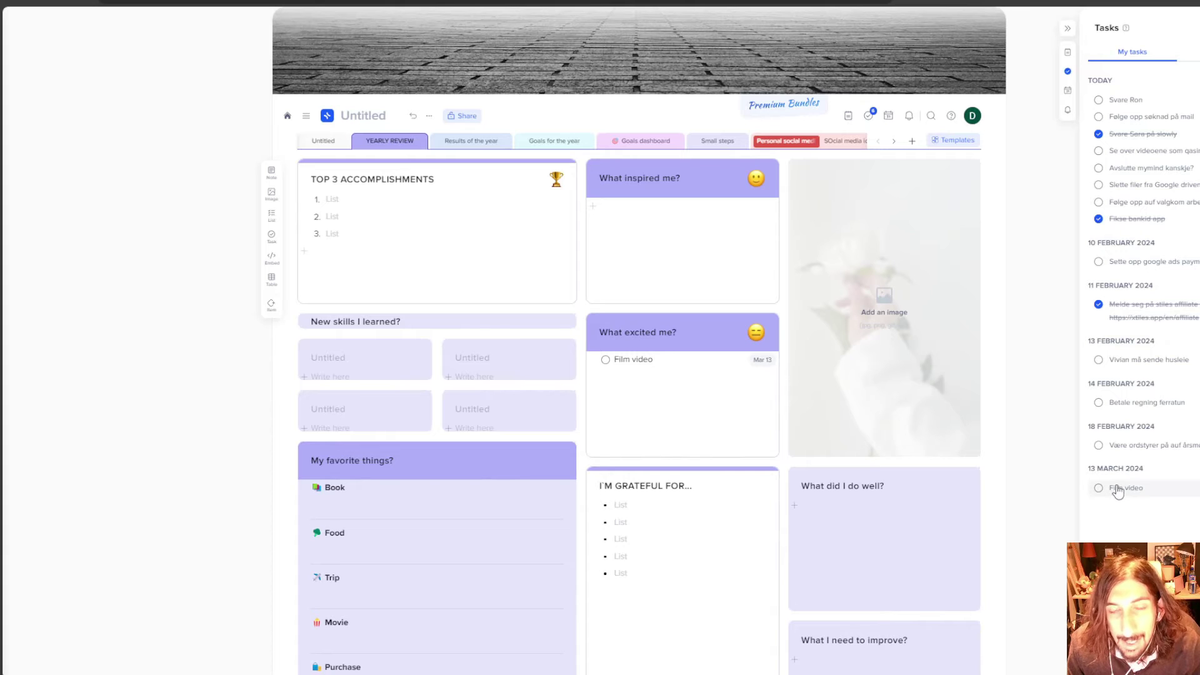
Move the Film video task to another day in the calendar view.
click(888, 116)
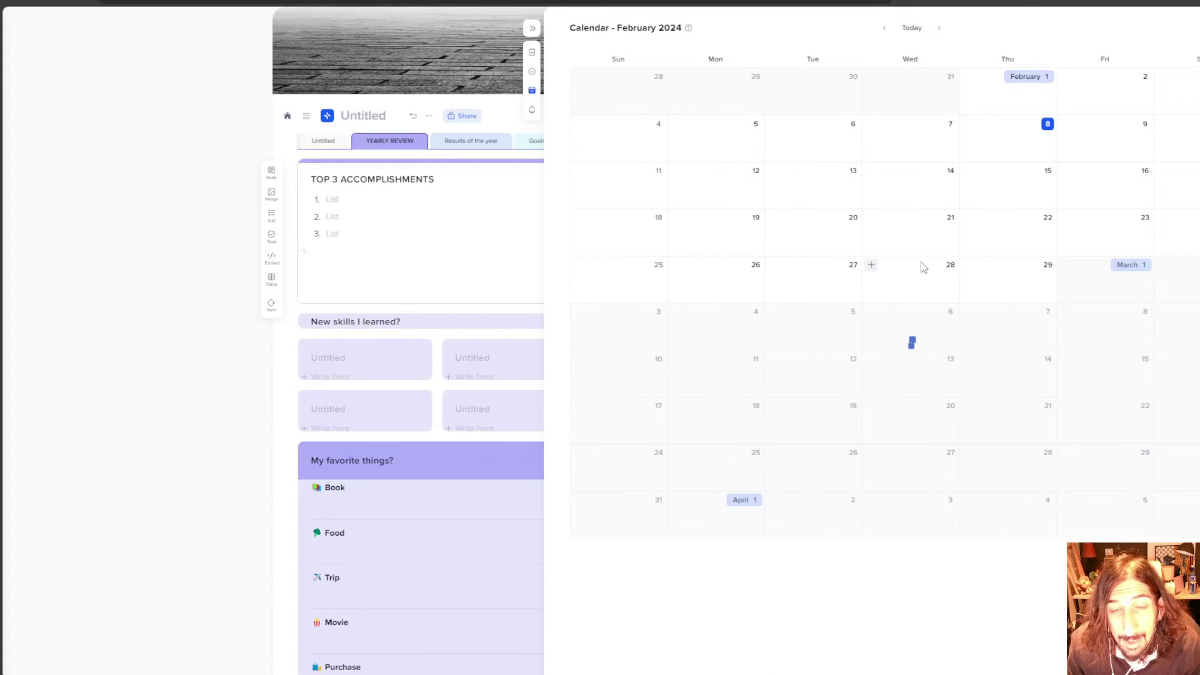
scroll(919, 294, down, 5)
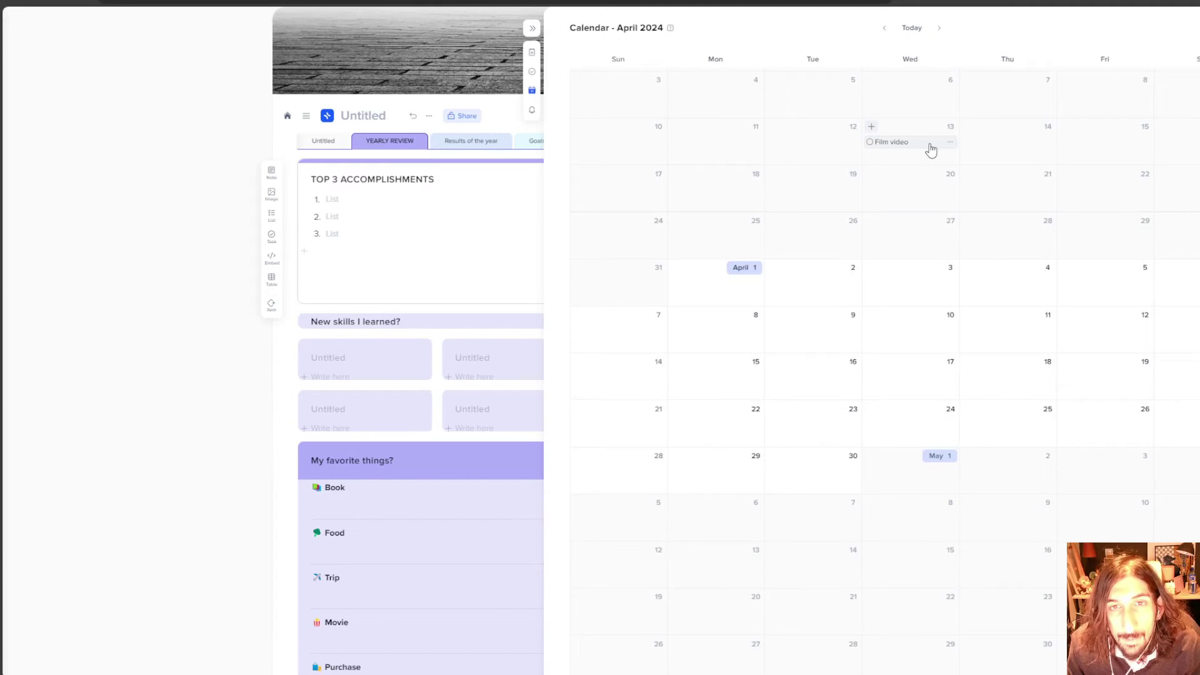
drag(924, 147, 1019, 145)
click(532, 29)
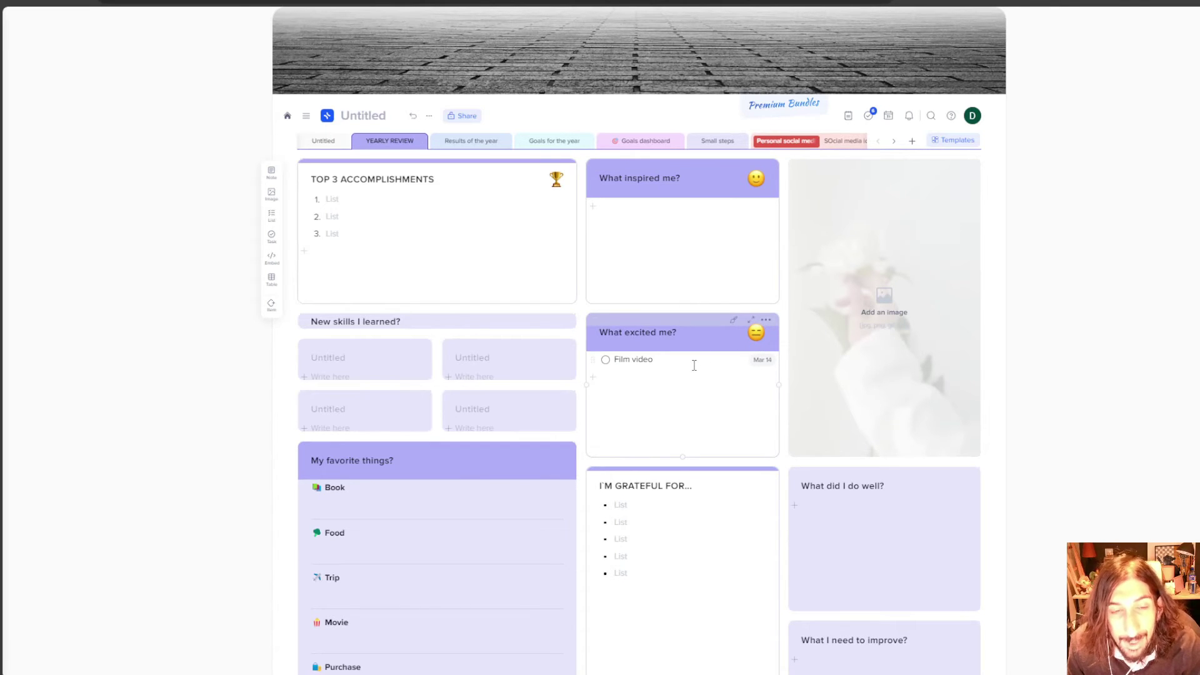
Delete the Film video task from the What excited me? card.
key(ctrl+a)
key(BackSpace)
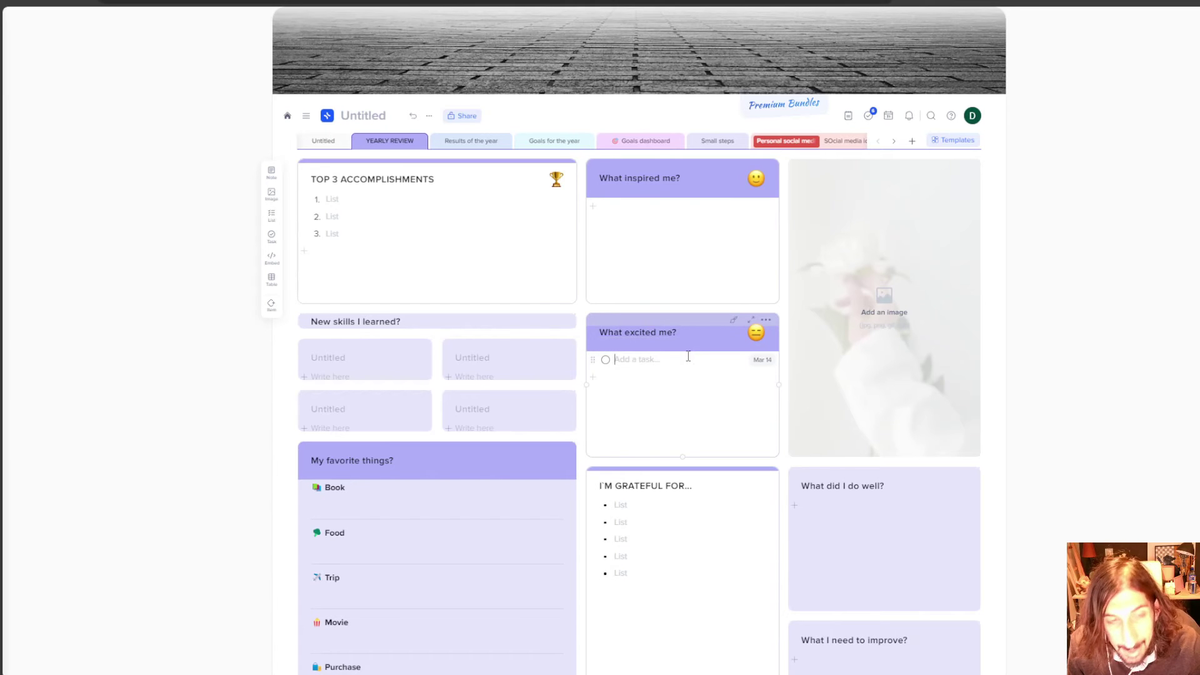
key(BackSpace)
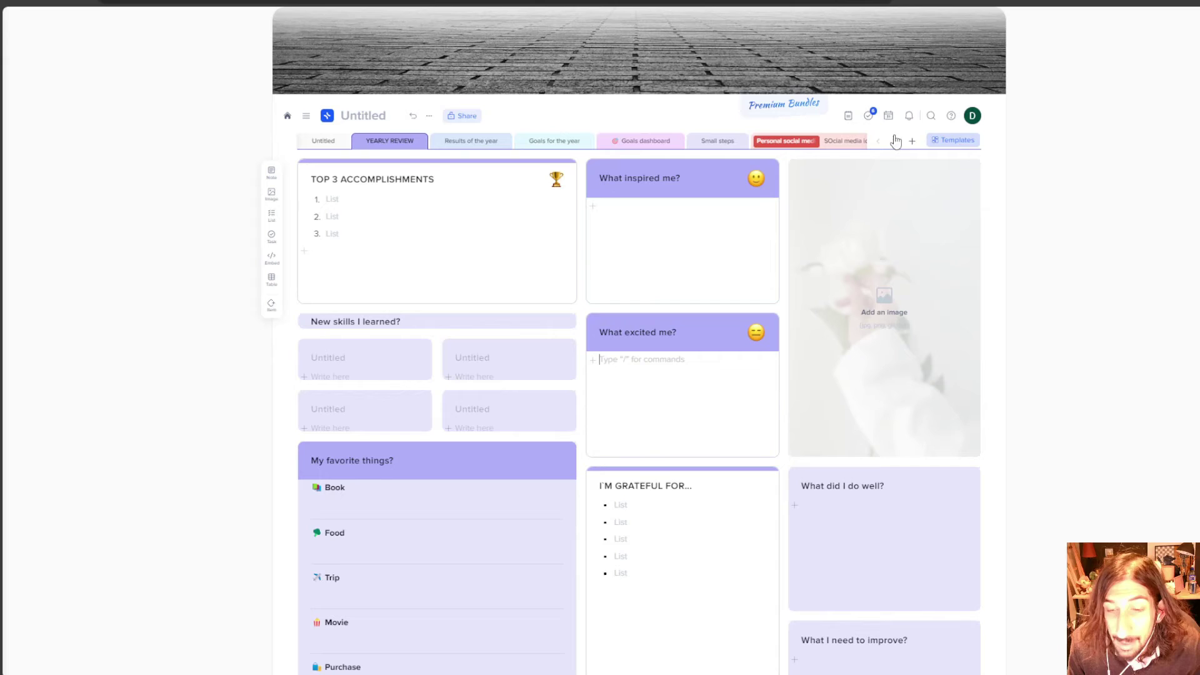
click(323, 142)
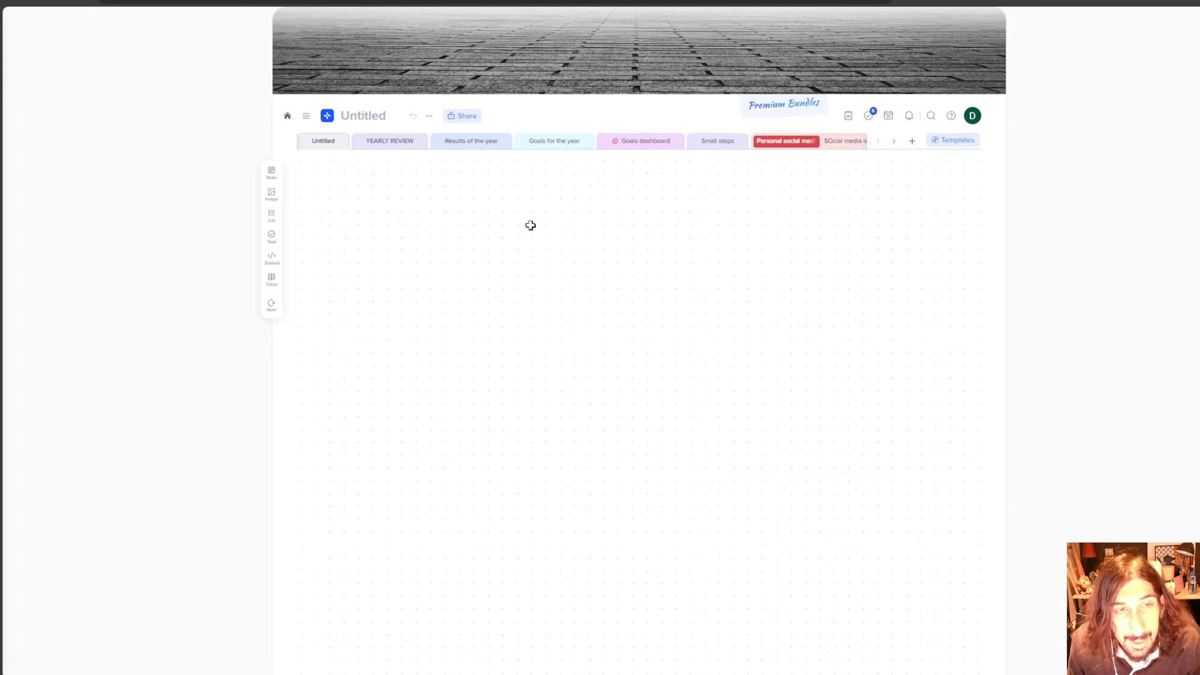
drag(341, 172, 779, 317)
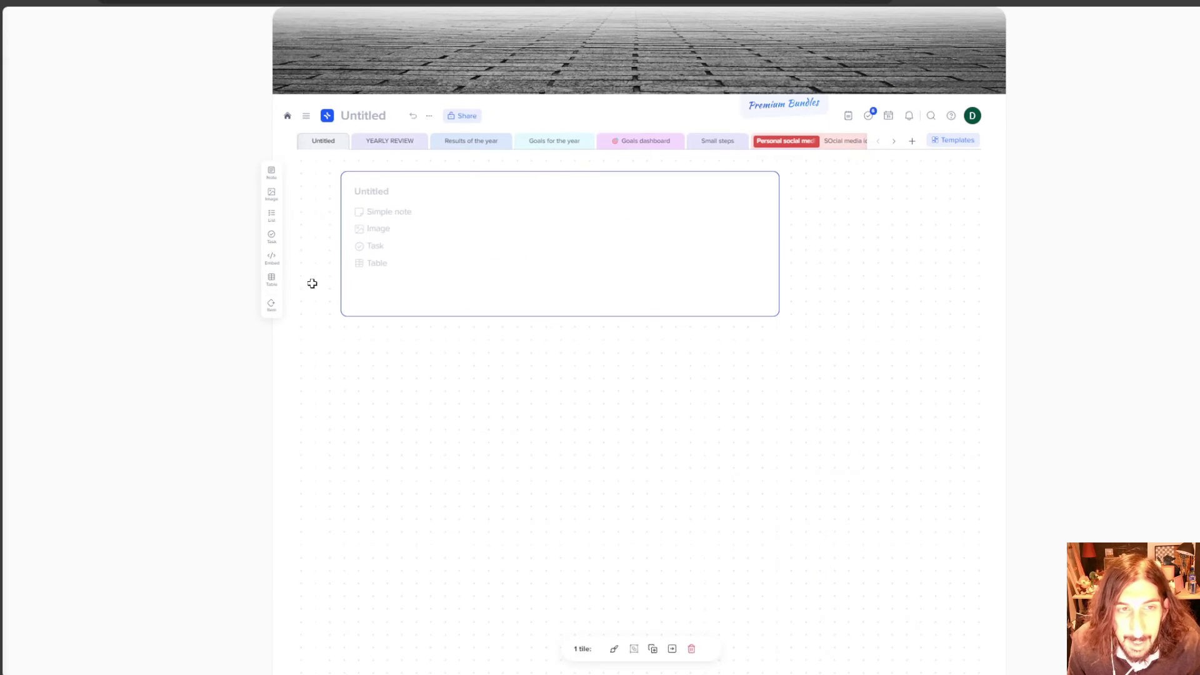
click(766, 179)
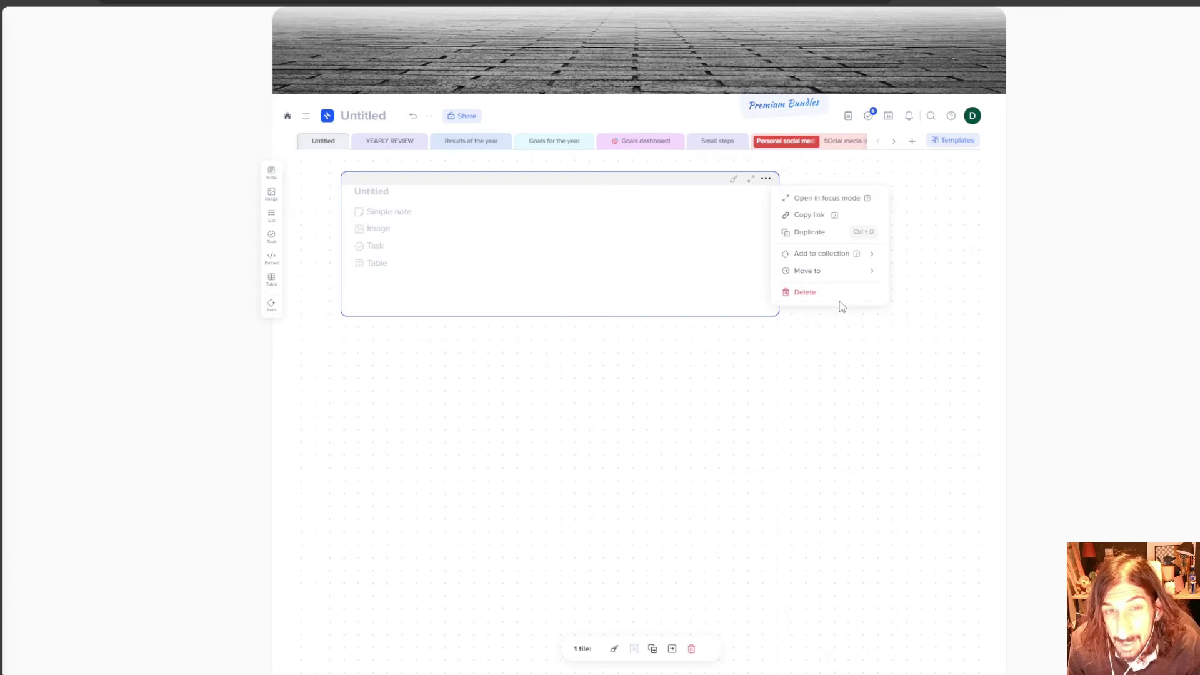
click(795, 291)
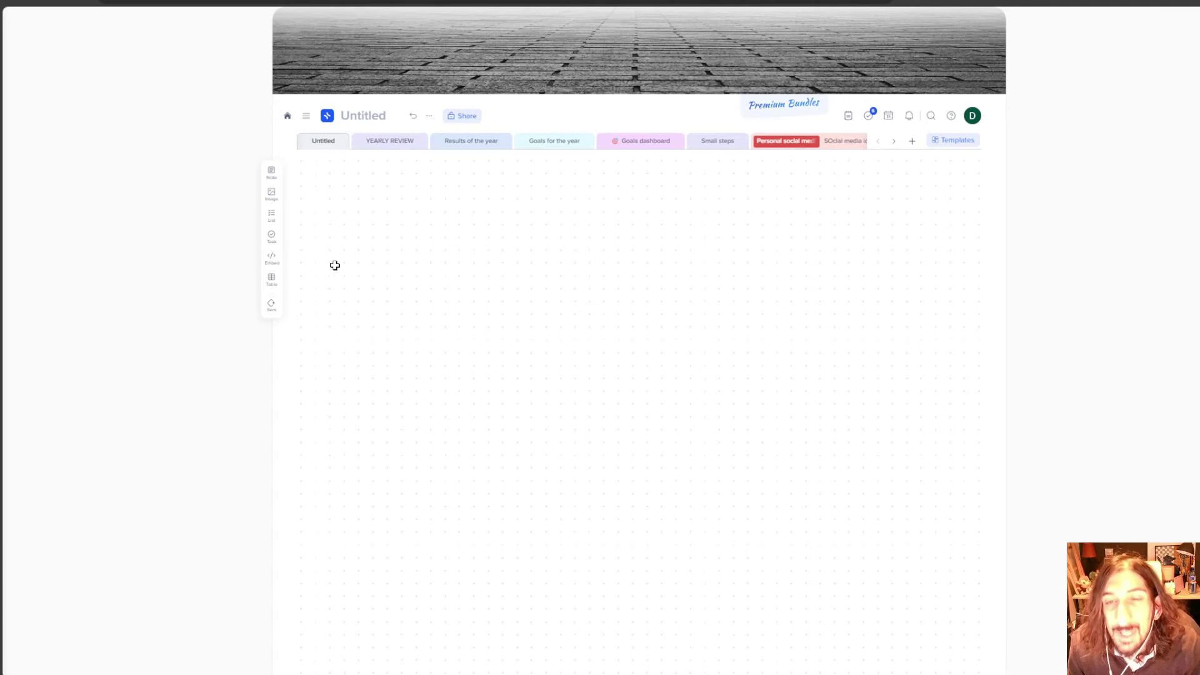
drag(296, 390, 678, 161)
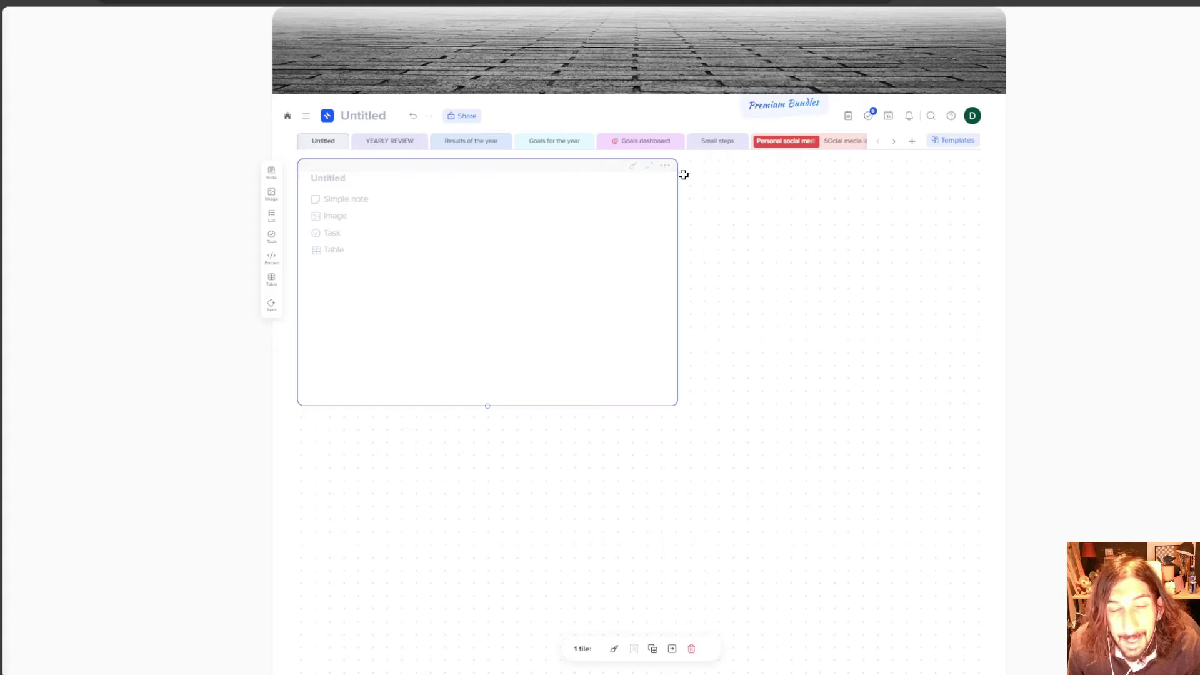
drag(691, 161, 1054, 421)
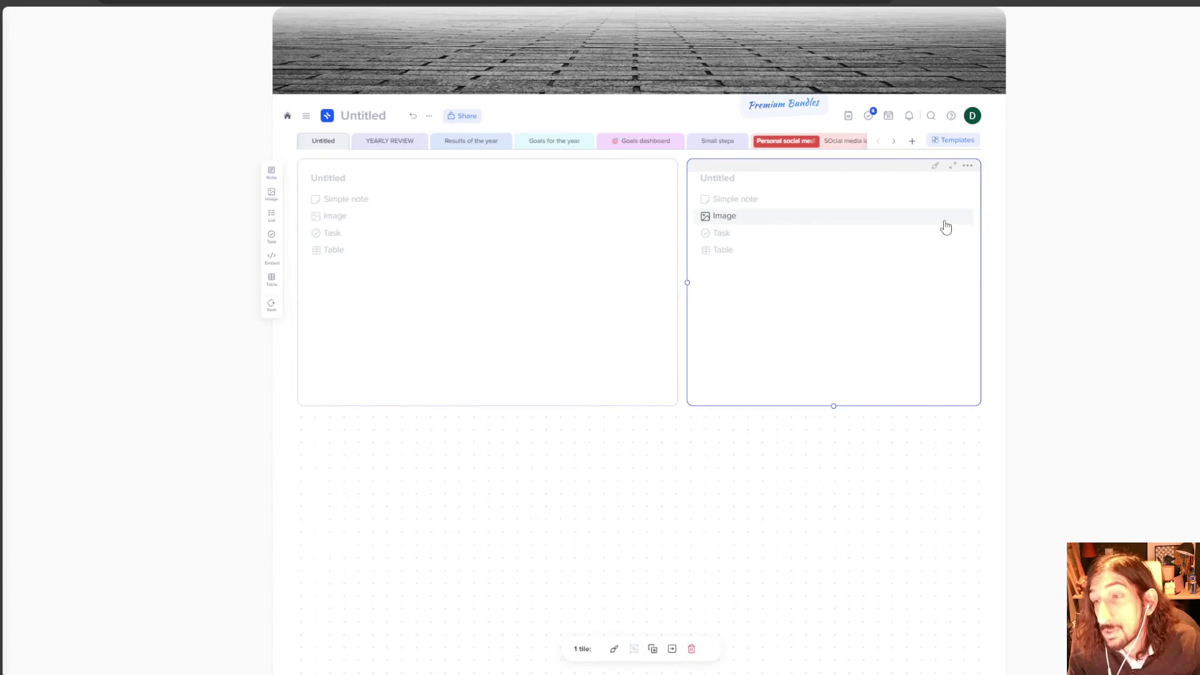
click(968, 166)
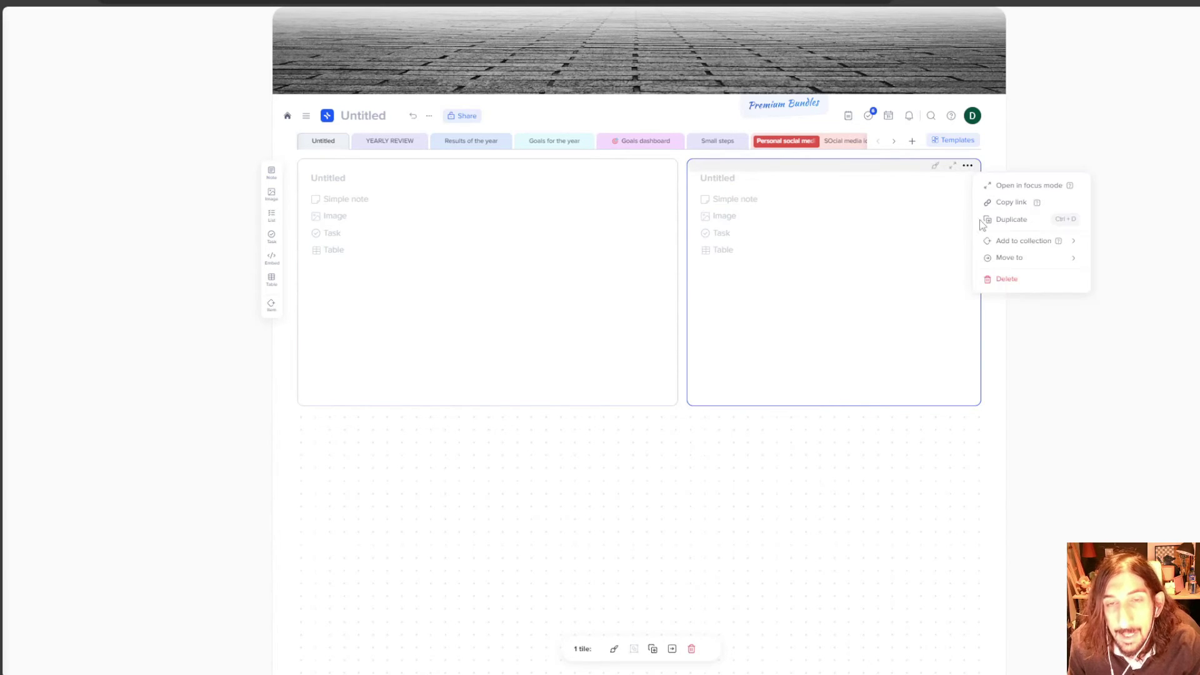
click(1005, 279)
click(665, 166)
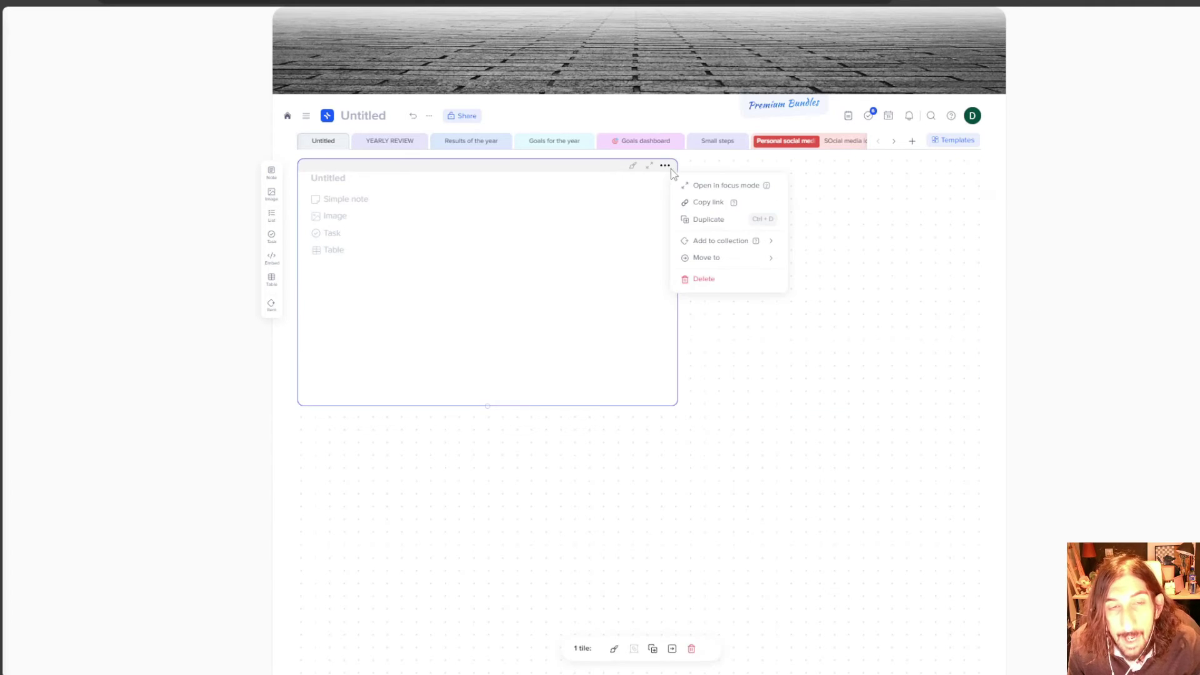
click(742, 278)
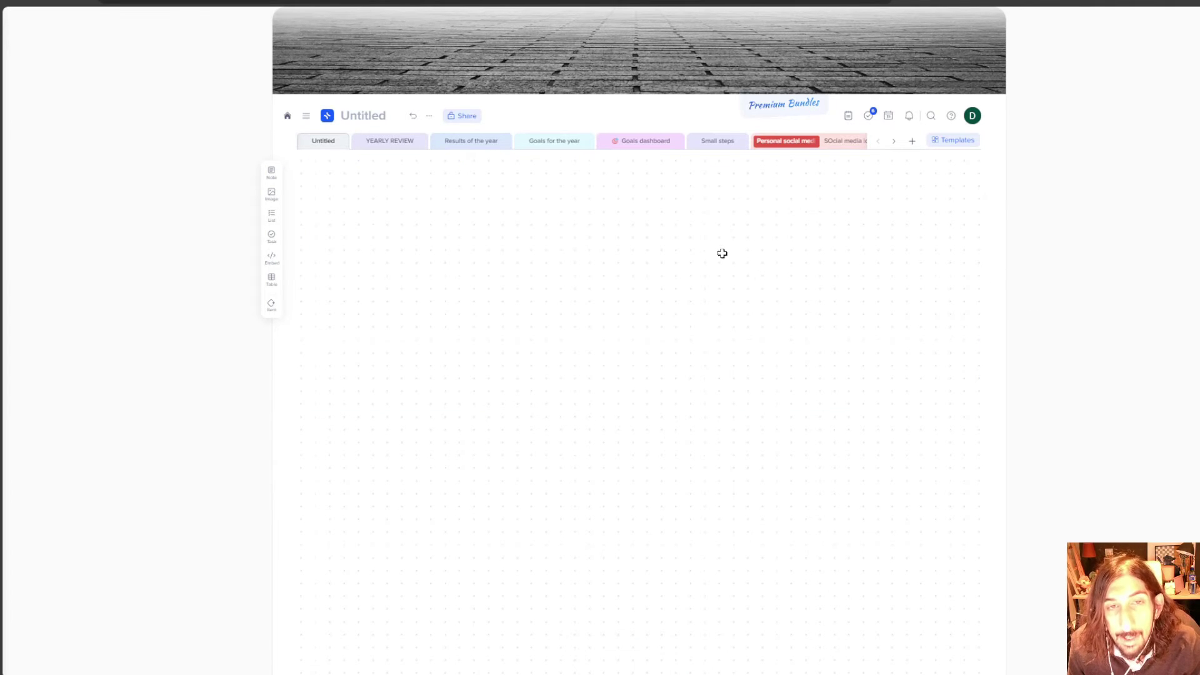
On the YEARLY REVIEW tab, insert a nested page into the What inspired me? card.
click(380, 142)
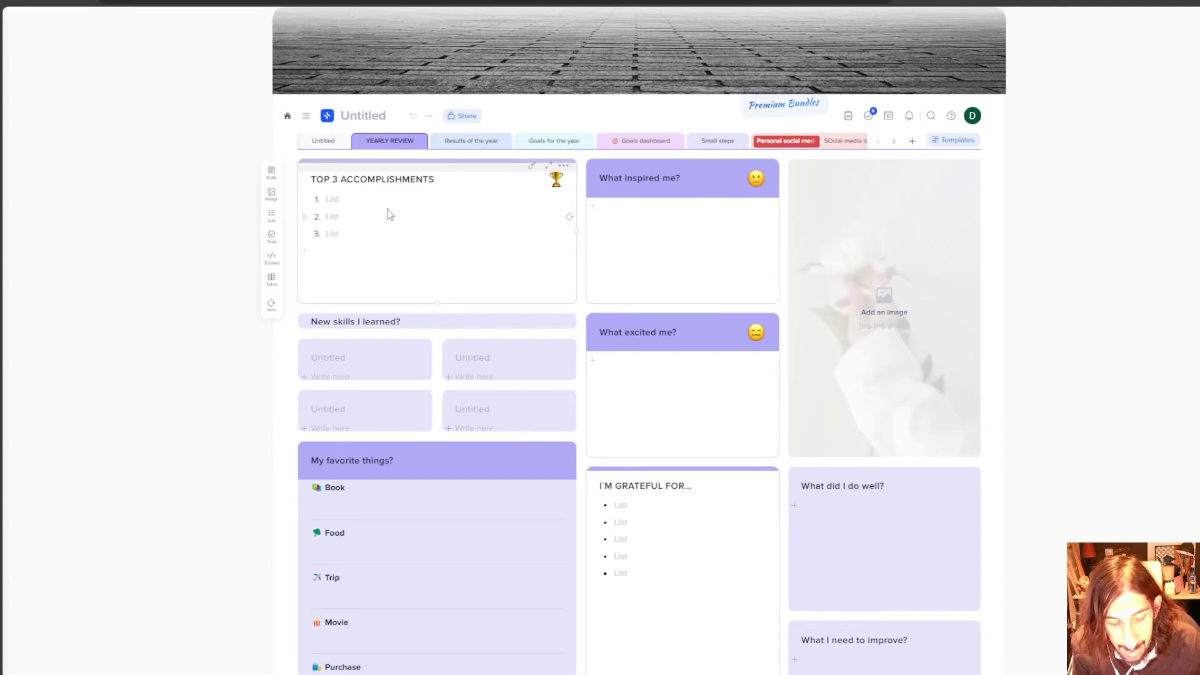
text(/lin)
key(BackSpace)
key(BackSpace)
key(BackSpace)
key(BackSpace)
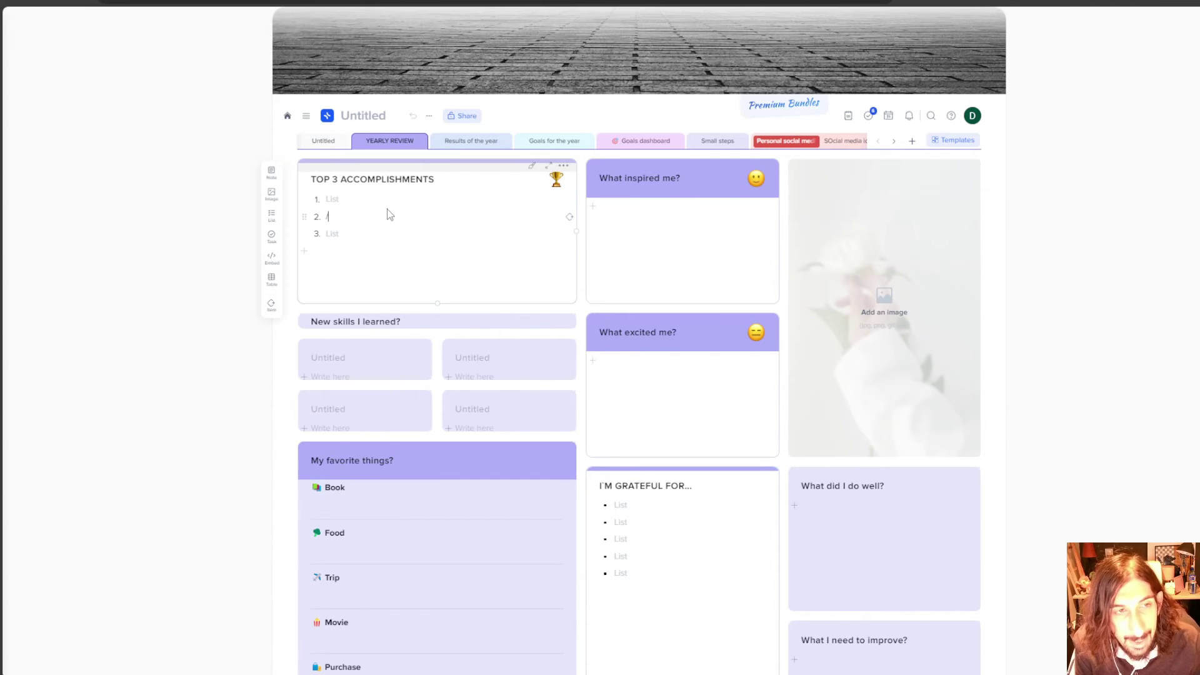
click(644, 220)
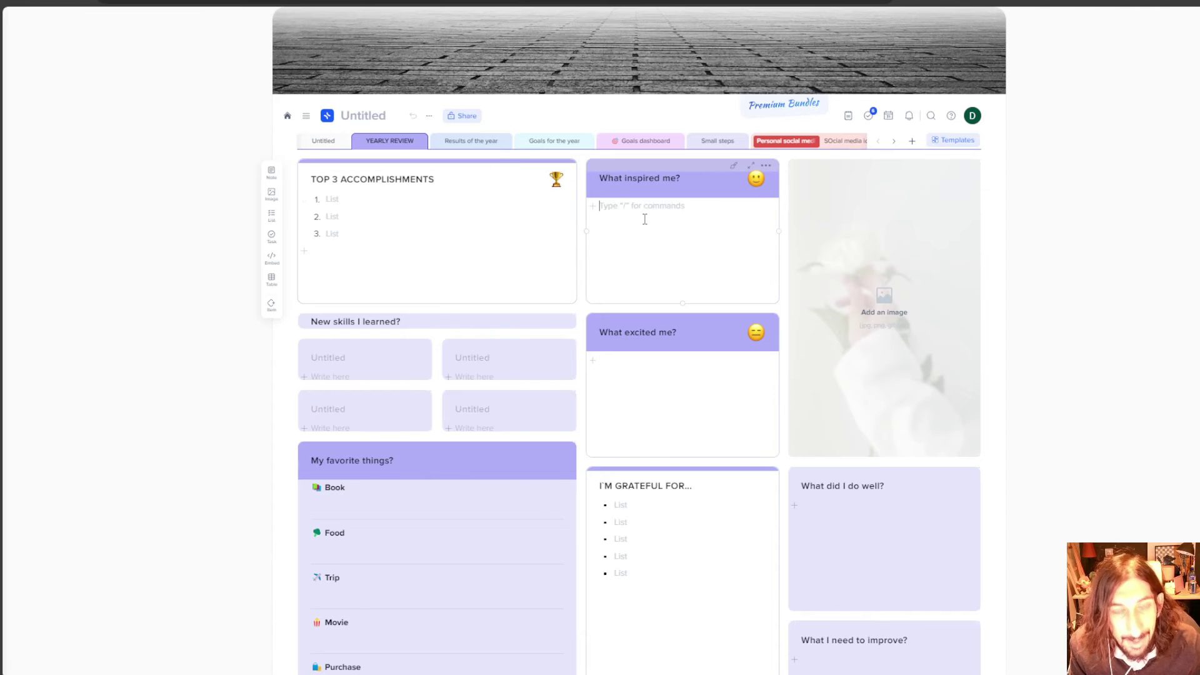
text(/link)
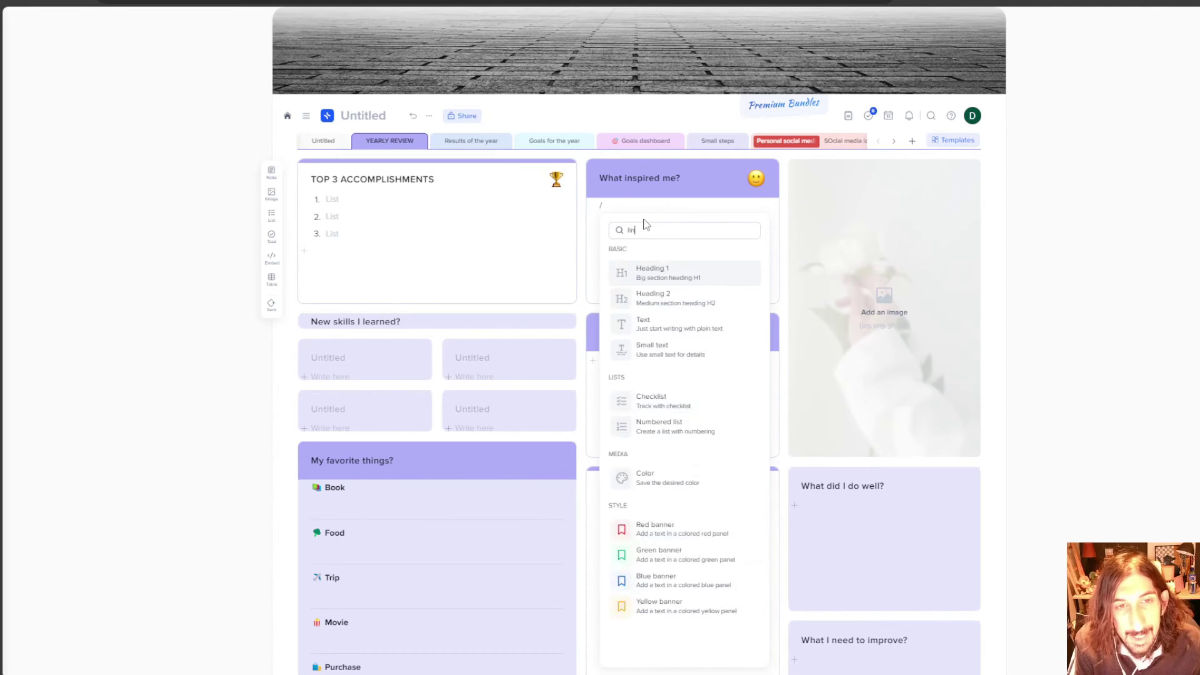
key(BackSpace)
key(BackSpace)
key(BackSpace)
key(BackSpace)
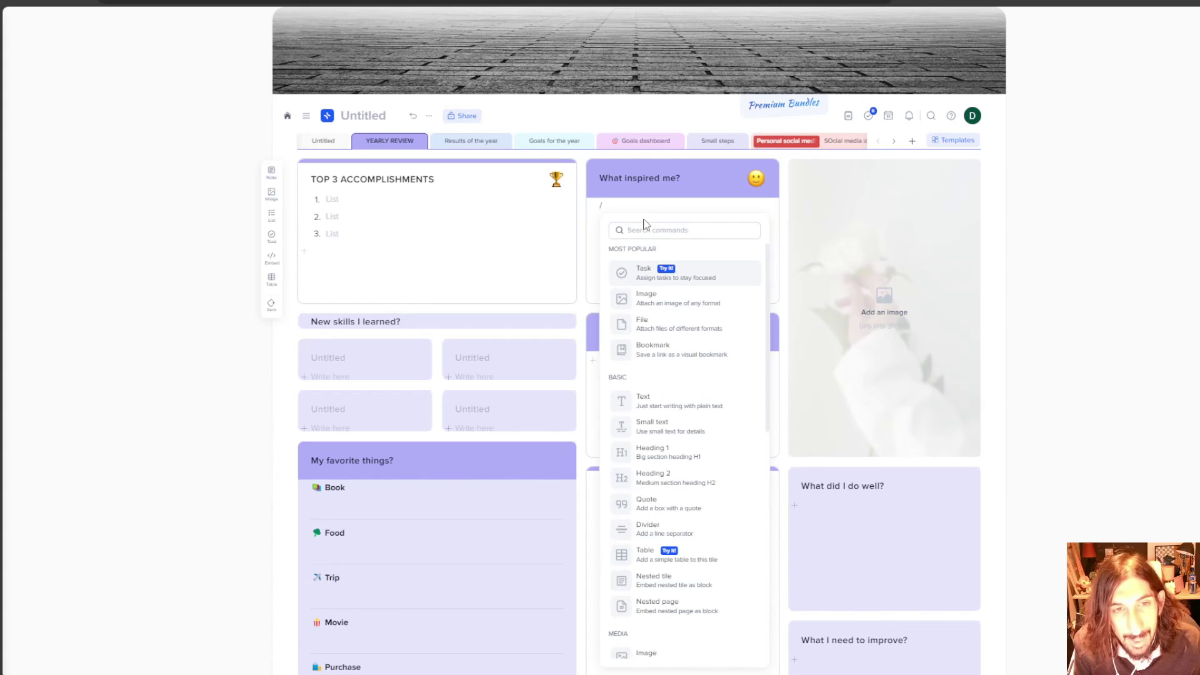
text(image)
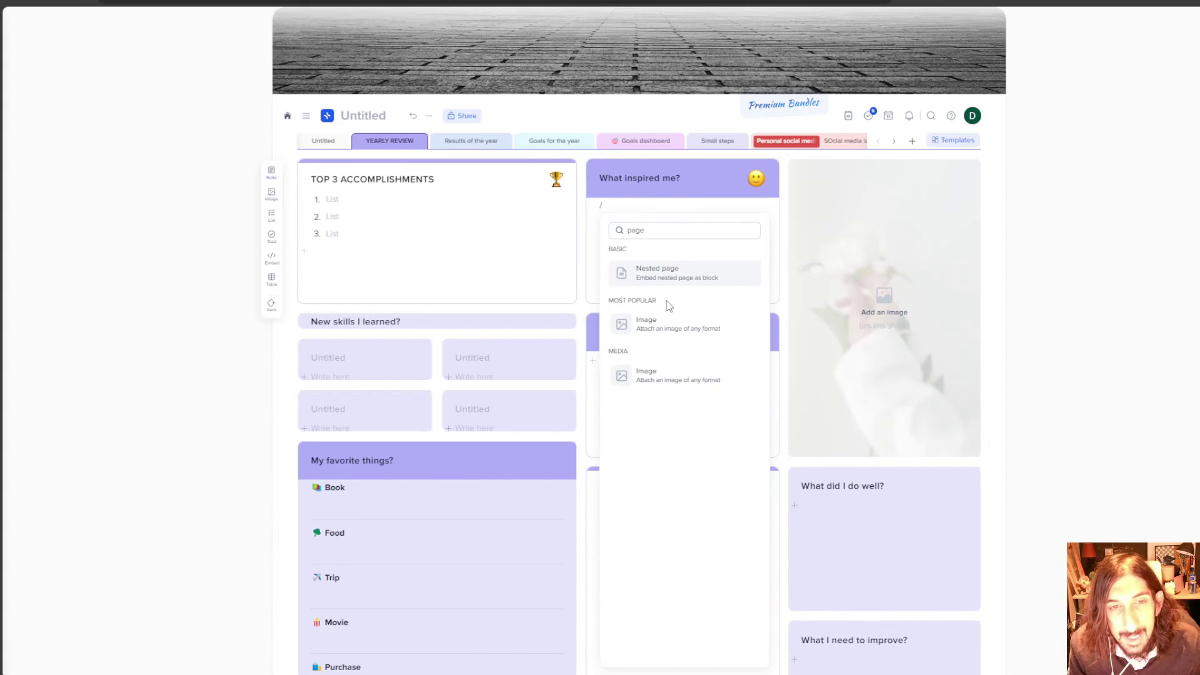
click(683, 283)
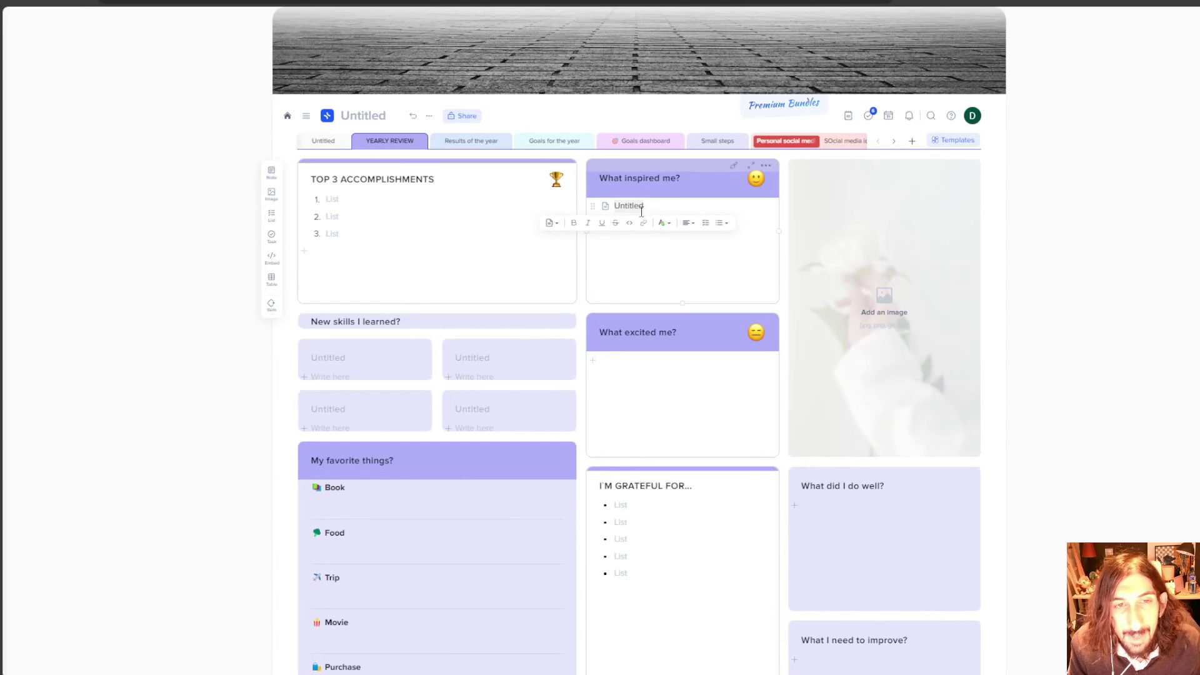
Delete the nested Untitled page block, then switch to the Untitled tab.
click(593, 205)
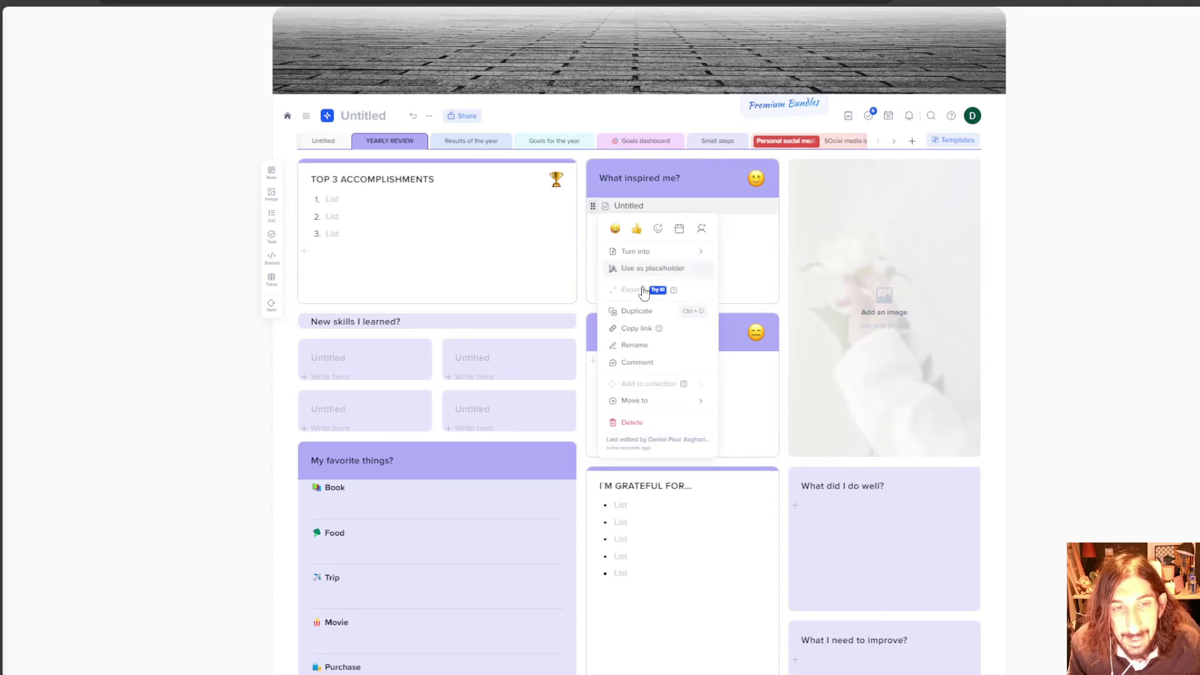
click(632, 422)
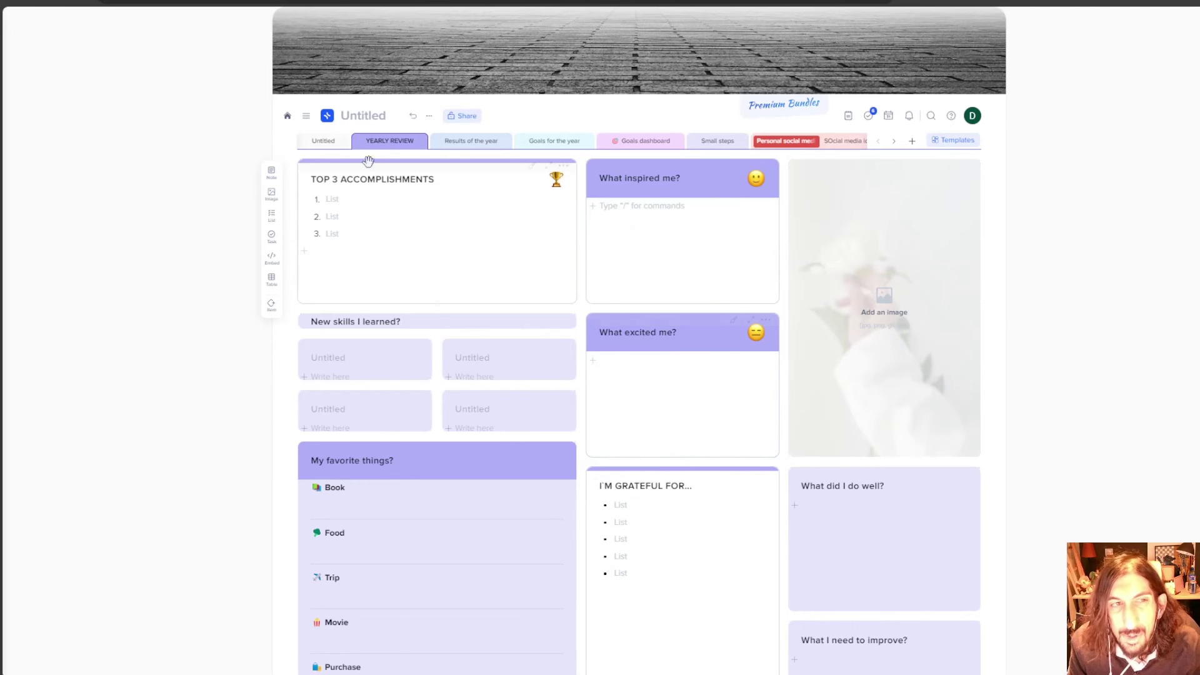
click(330, 143)
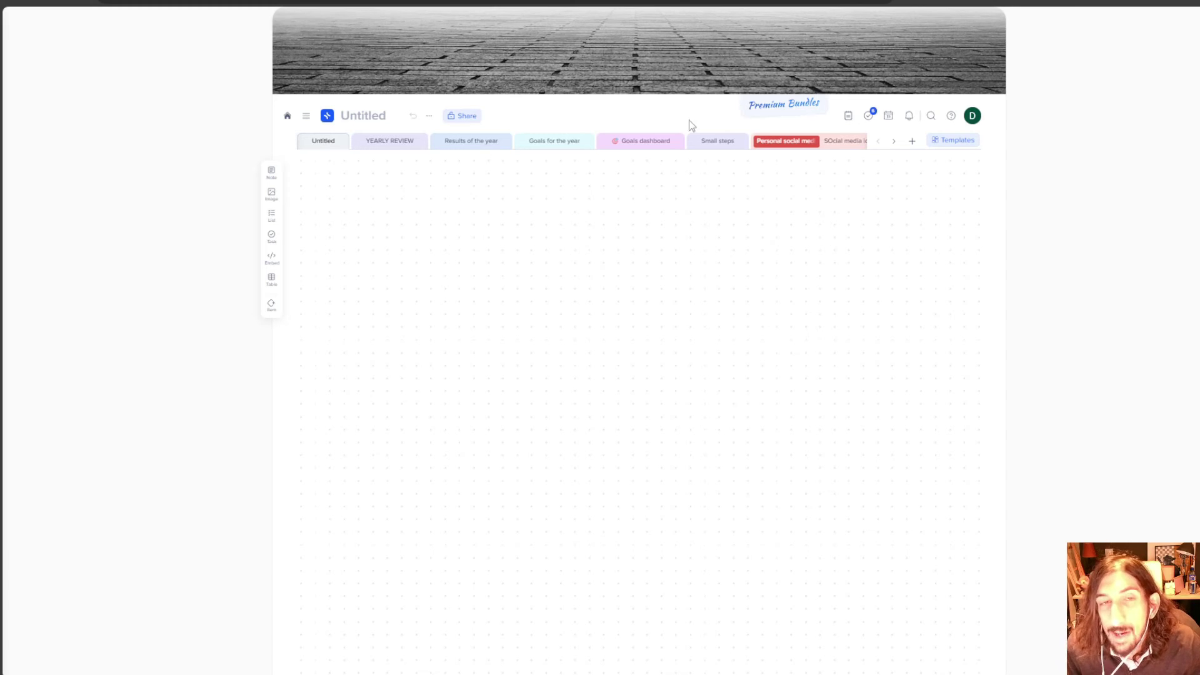
Preview the Second Brain template from the gallery and view its upgrade plans.
click(966, 140)
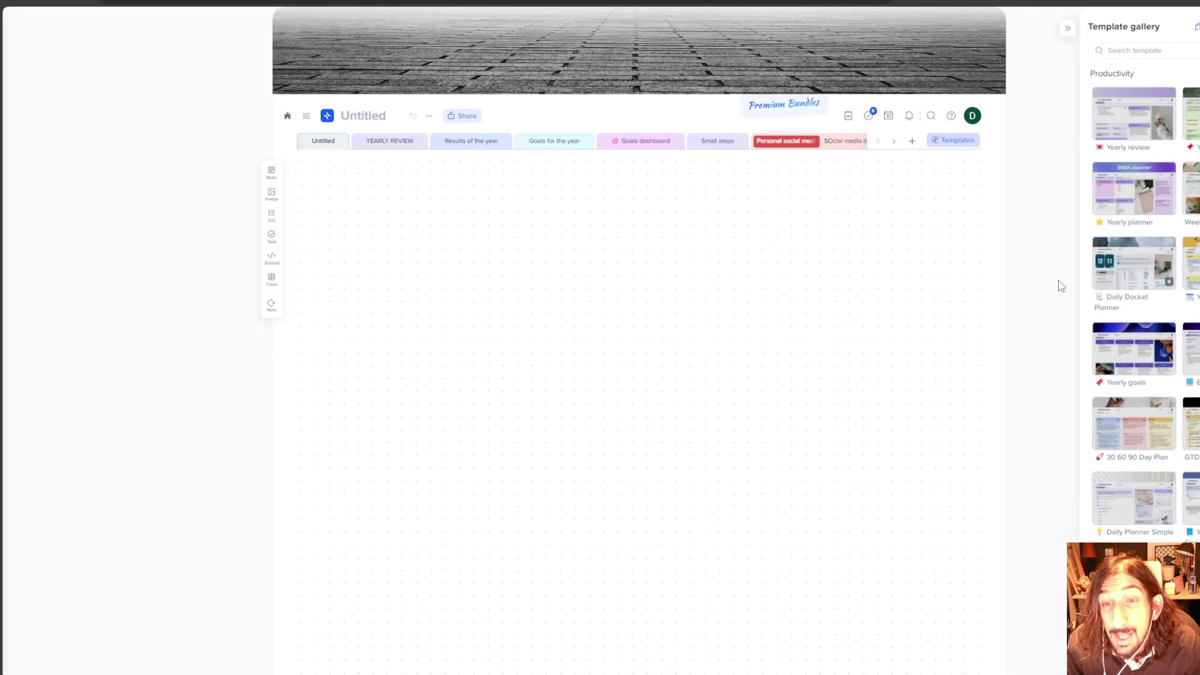
scroll(1150, 455, down, 4)
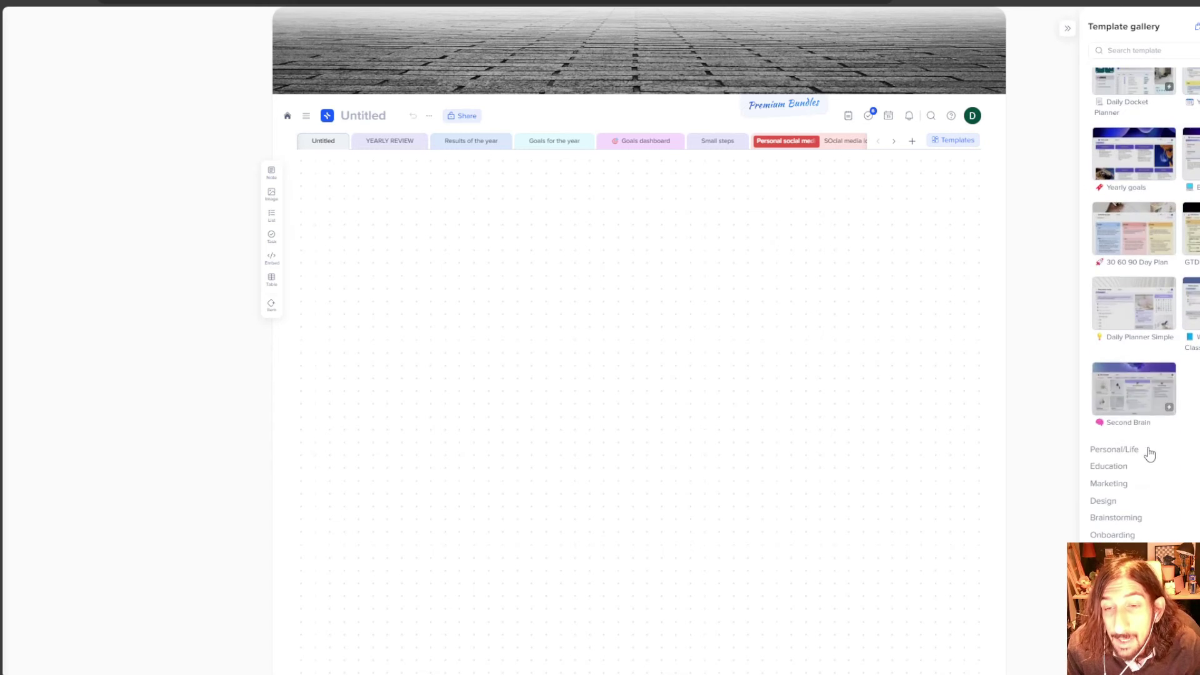
click(1122, 391)
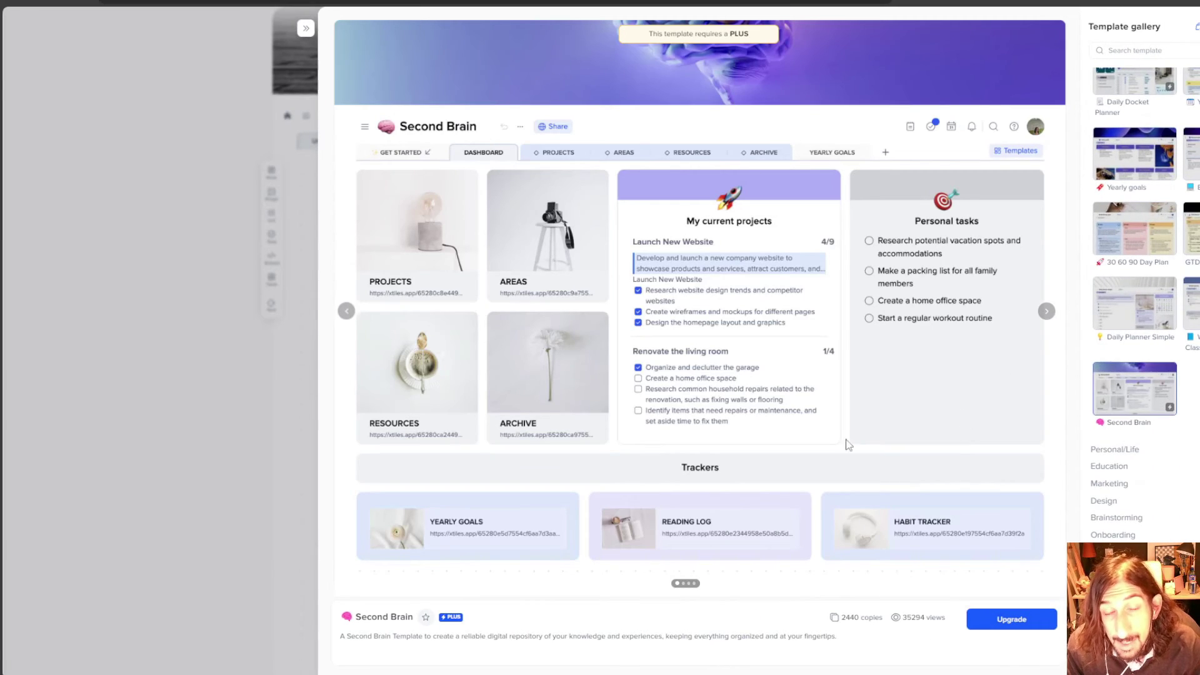
click(1001, 625)
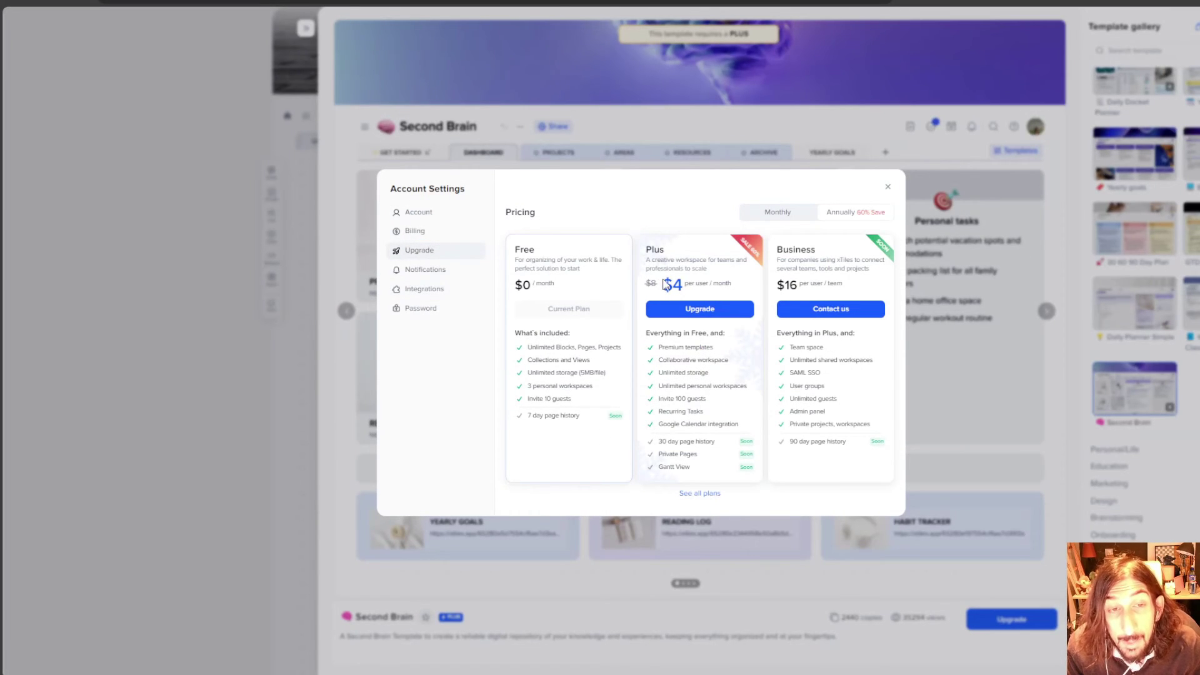
drag(662, 284, 713, 285)
click(714, 286)
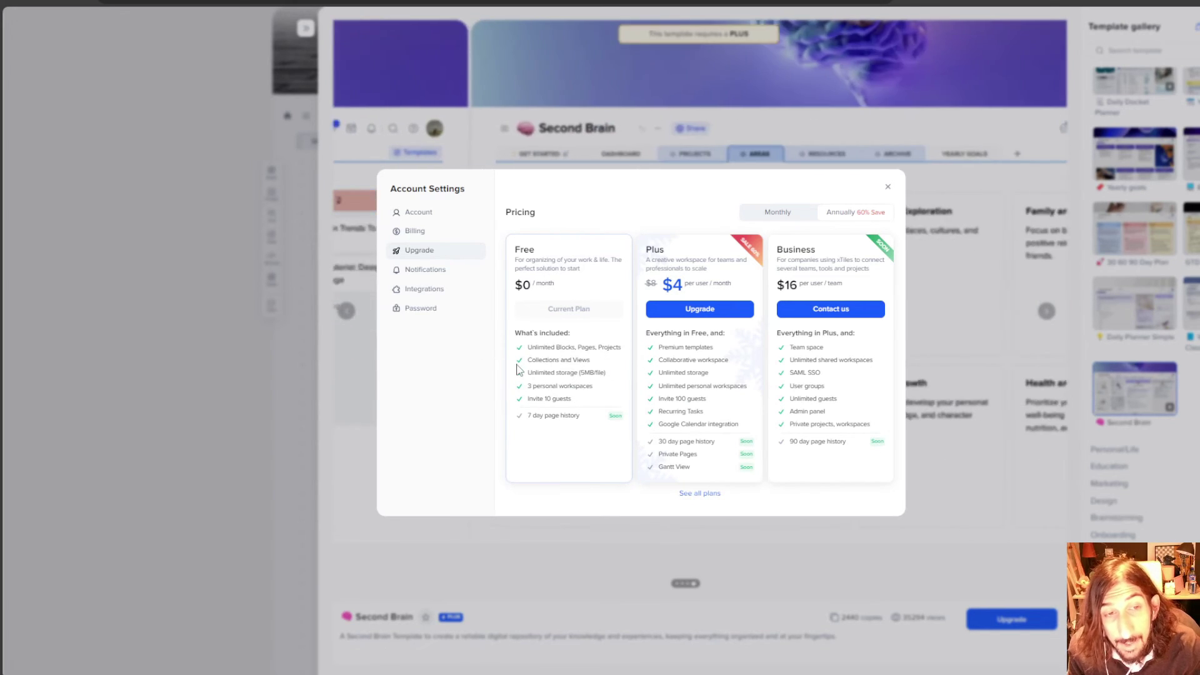
mouse_move(553, 384)
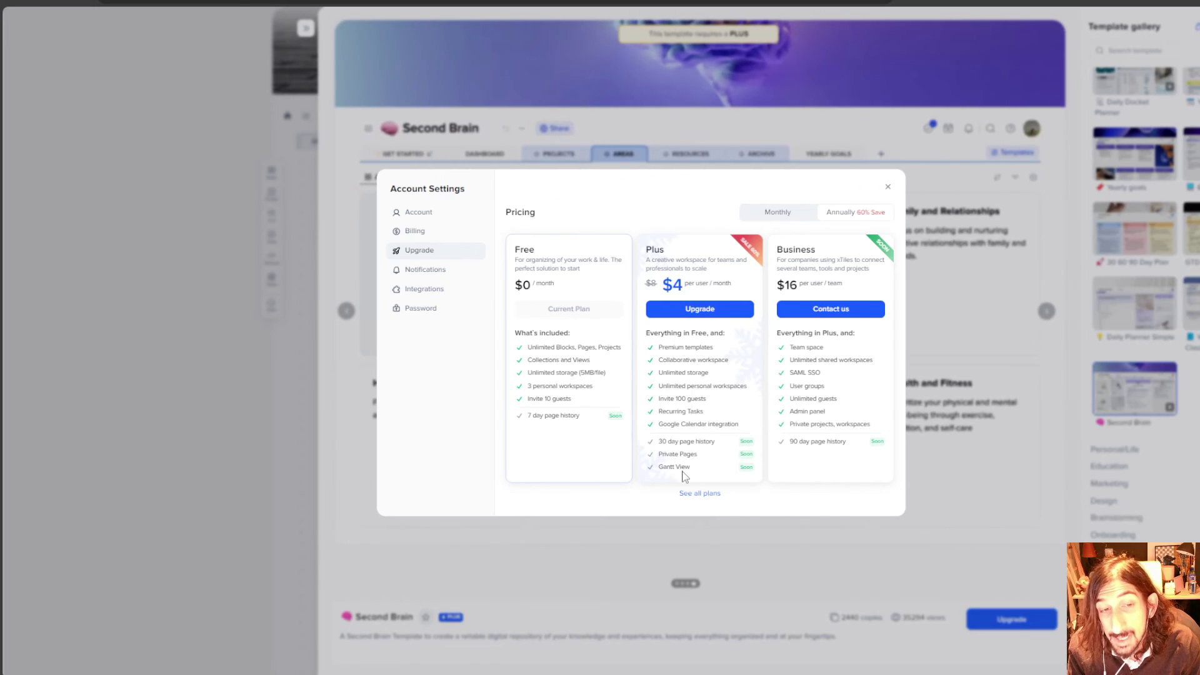
mouse_move(710, 449)
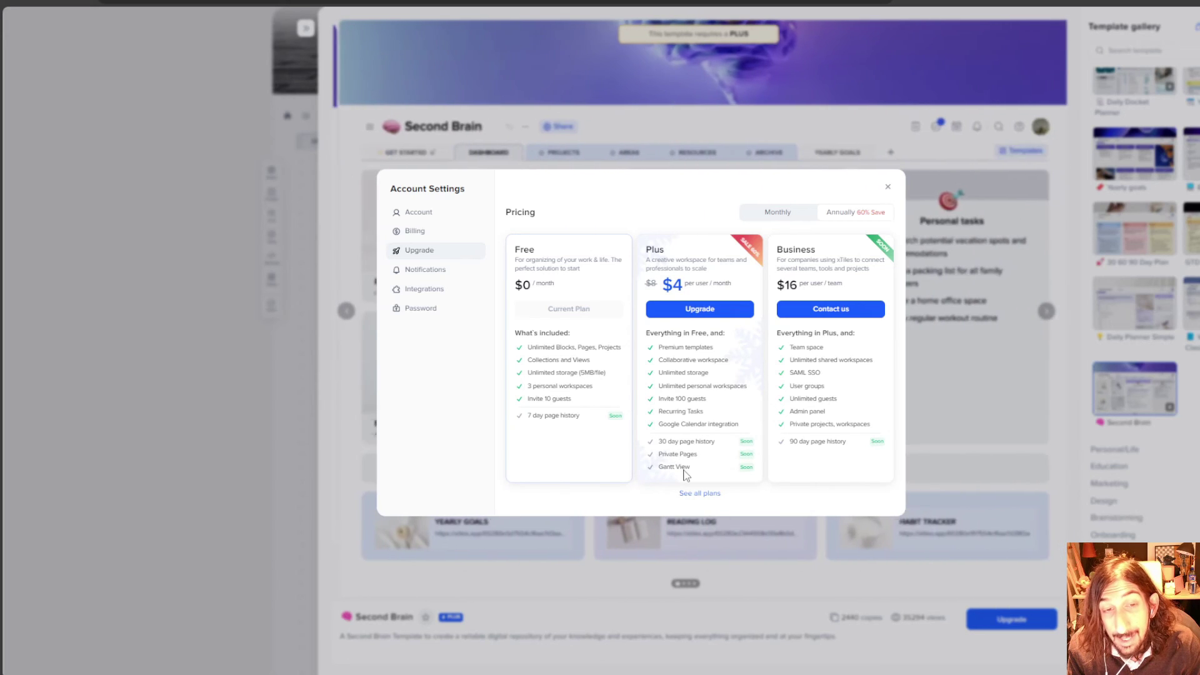
mouse_move(688, 470)
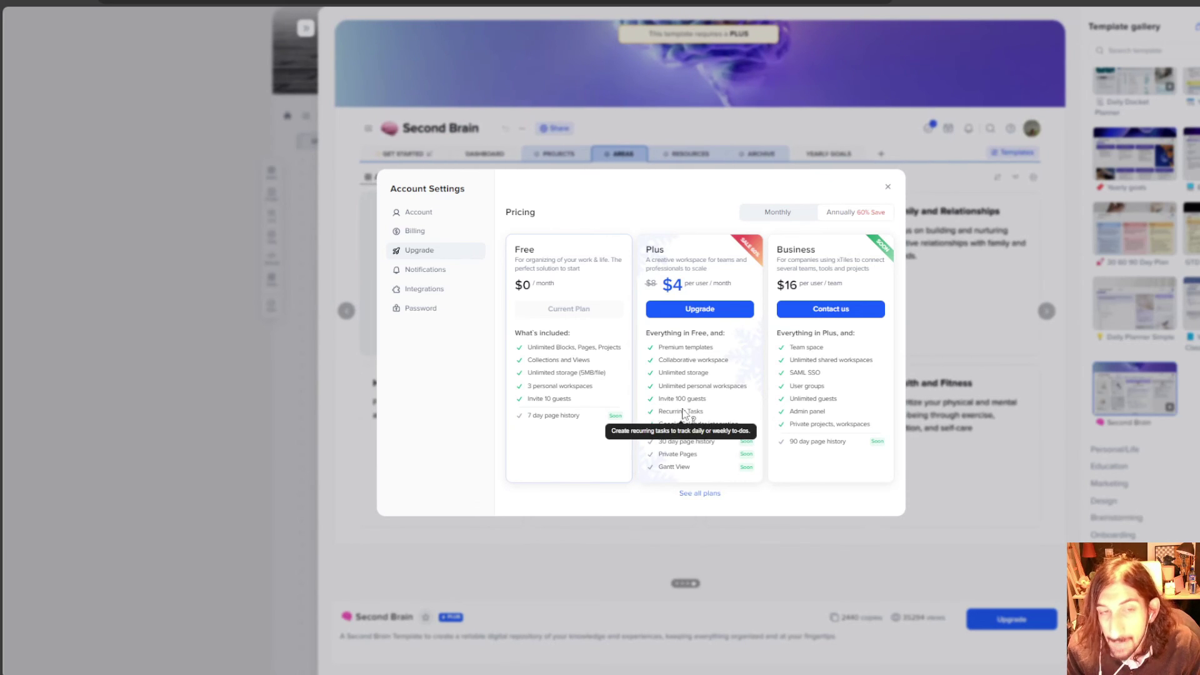
mouse_move(680, 380)
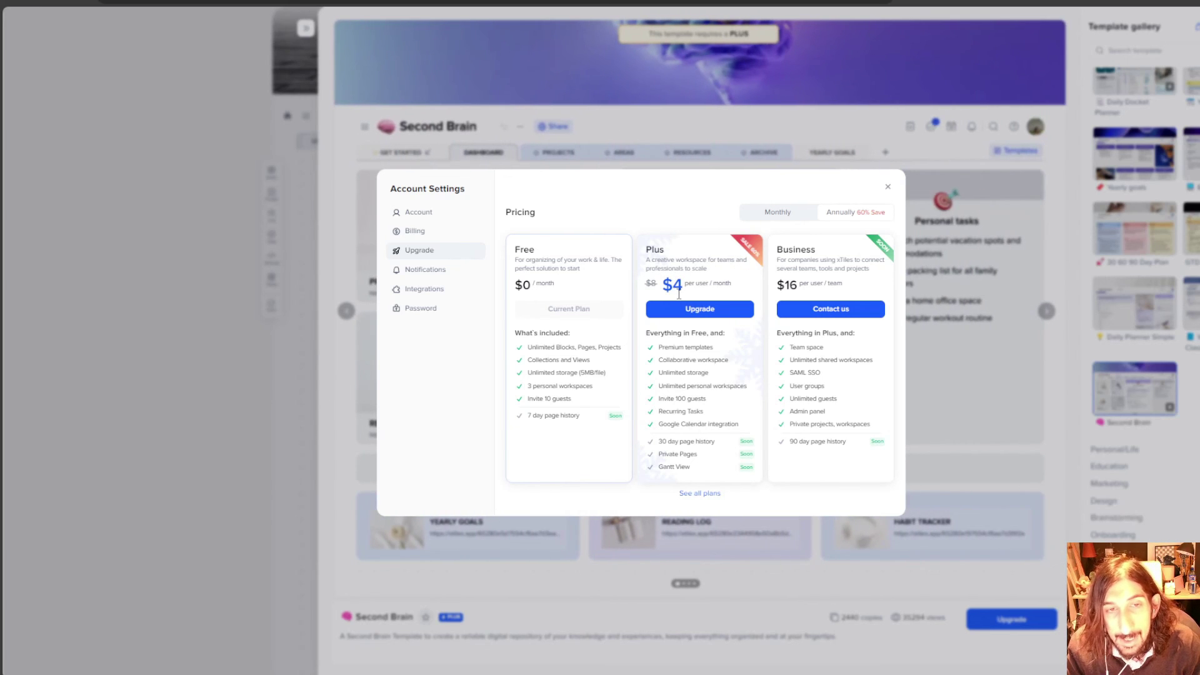
drag(665, 283, 674, 287)
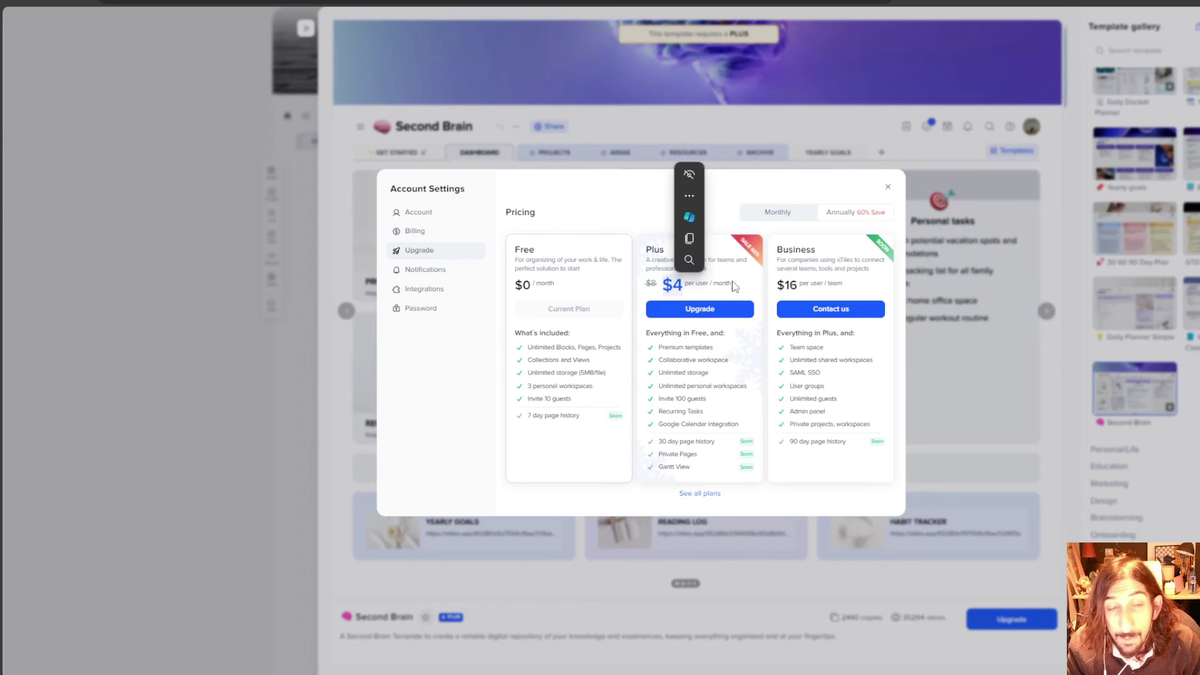
Compare the Monthly and Annual prices of the Free, Plus and Business plans.
click(798, 216)
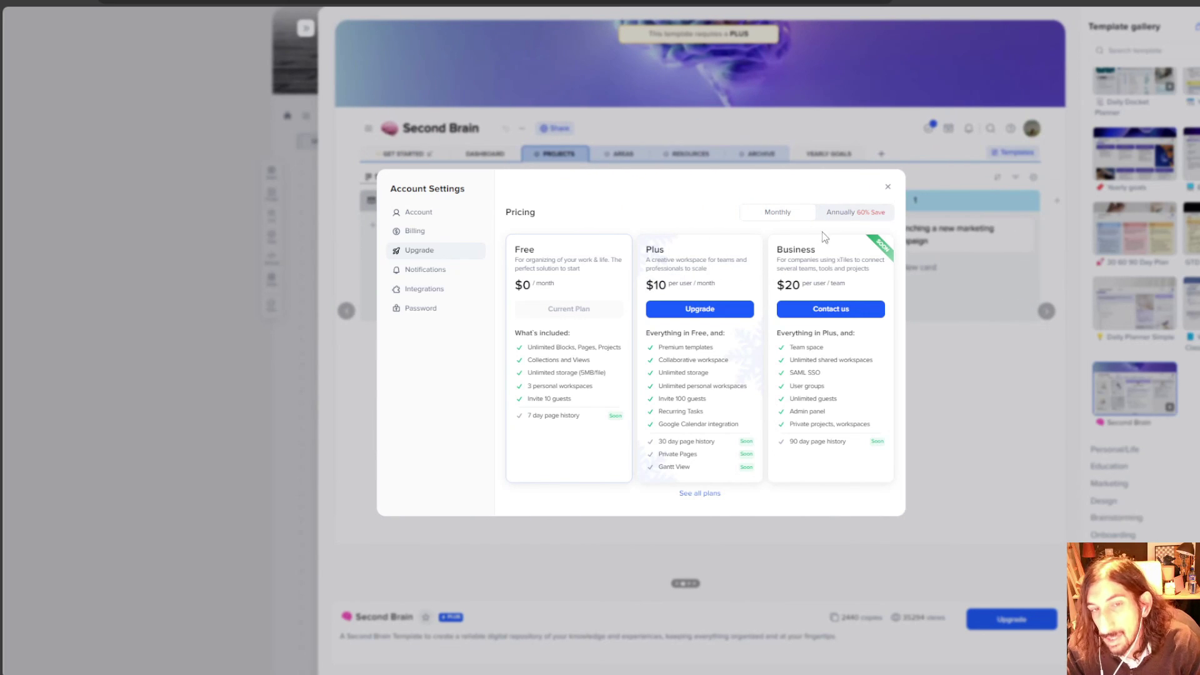
click(845, 216)
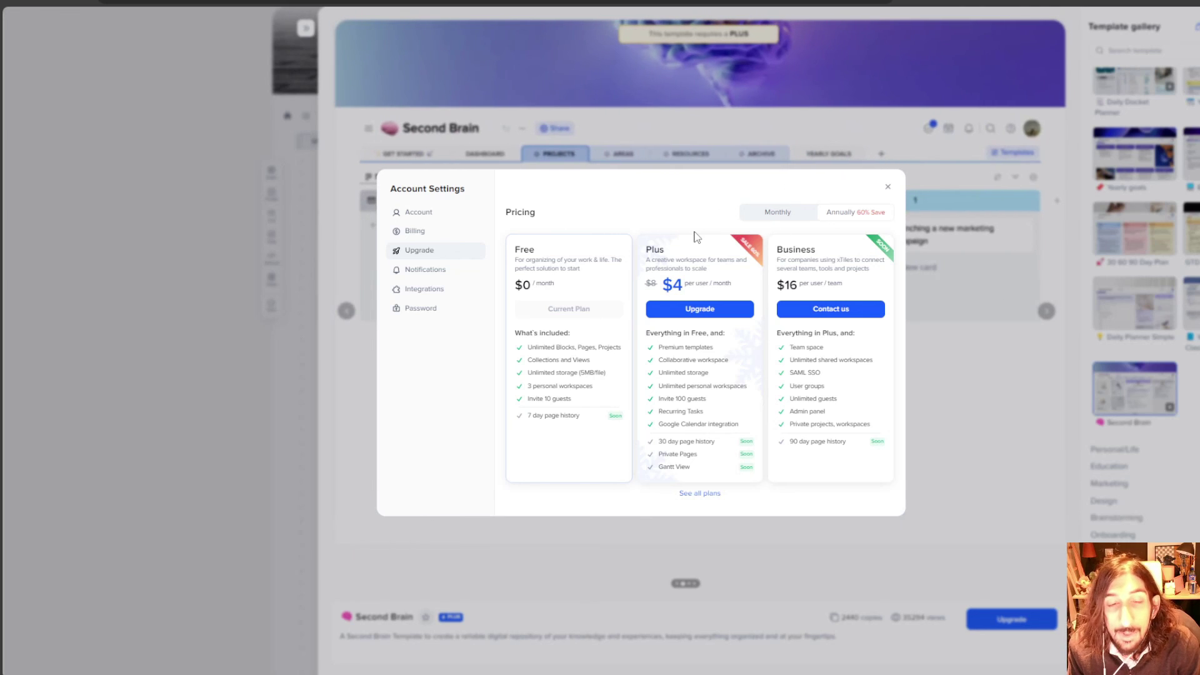
Close the pricing plans and template gallery, returning to the YEARLY REVIEW tab.
click(888, 188)
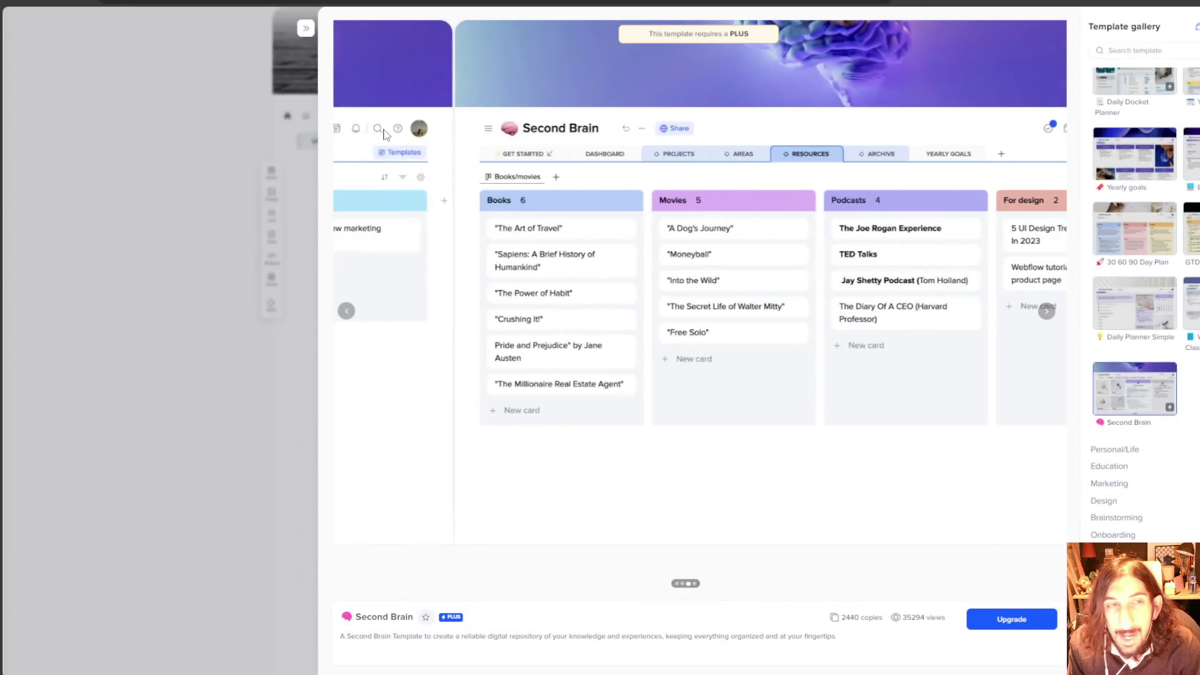
click(305, 29)
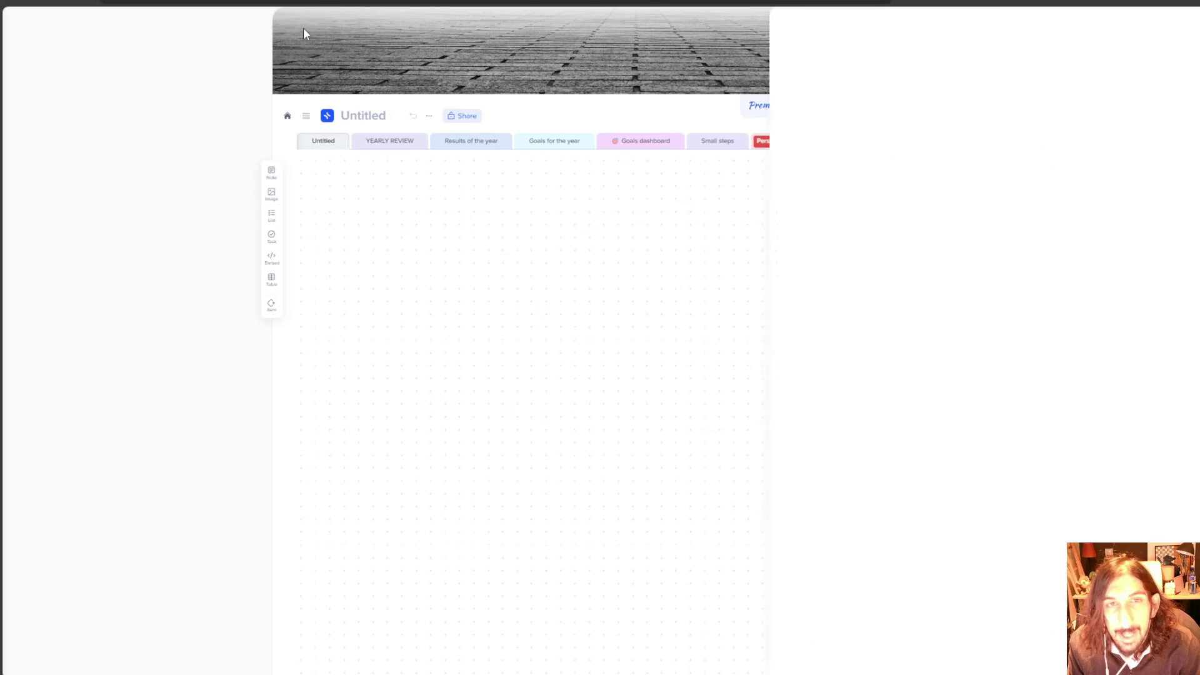
click(497, 148)
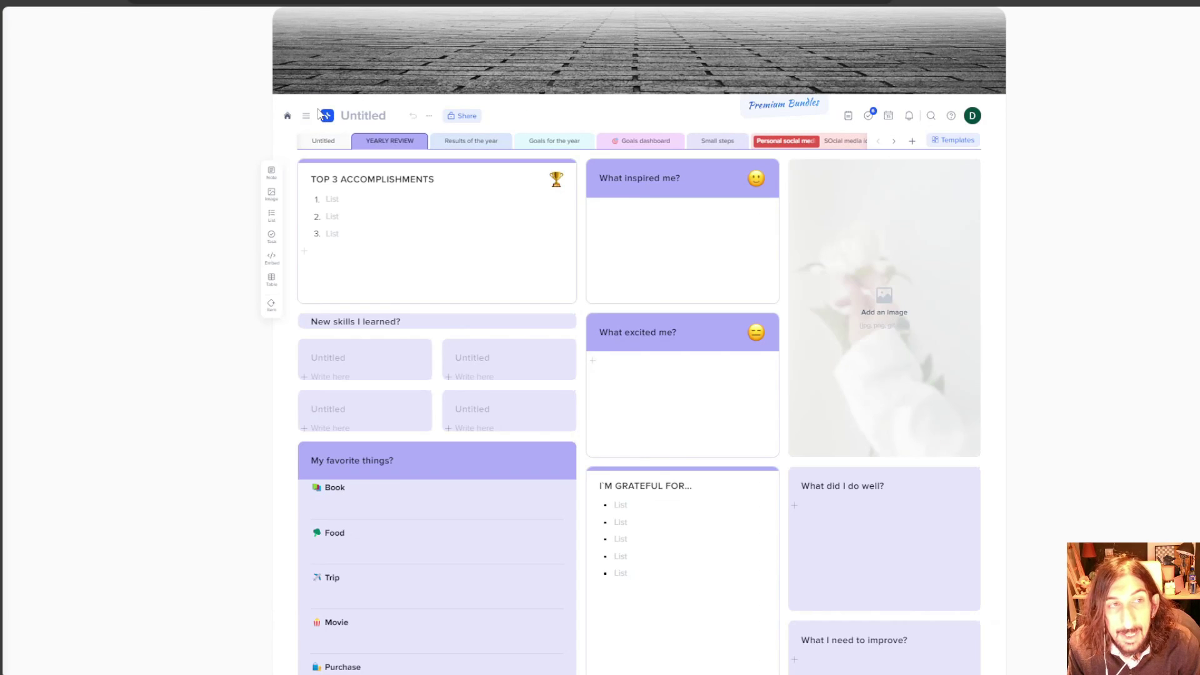
From the workspace overview, delete the Youtube test workspace and confirm.
click(288, 115)
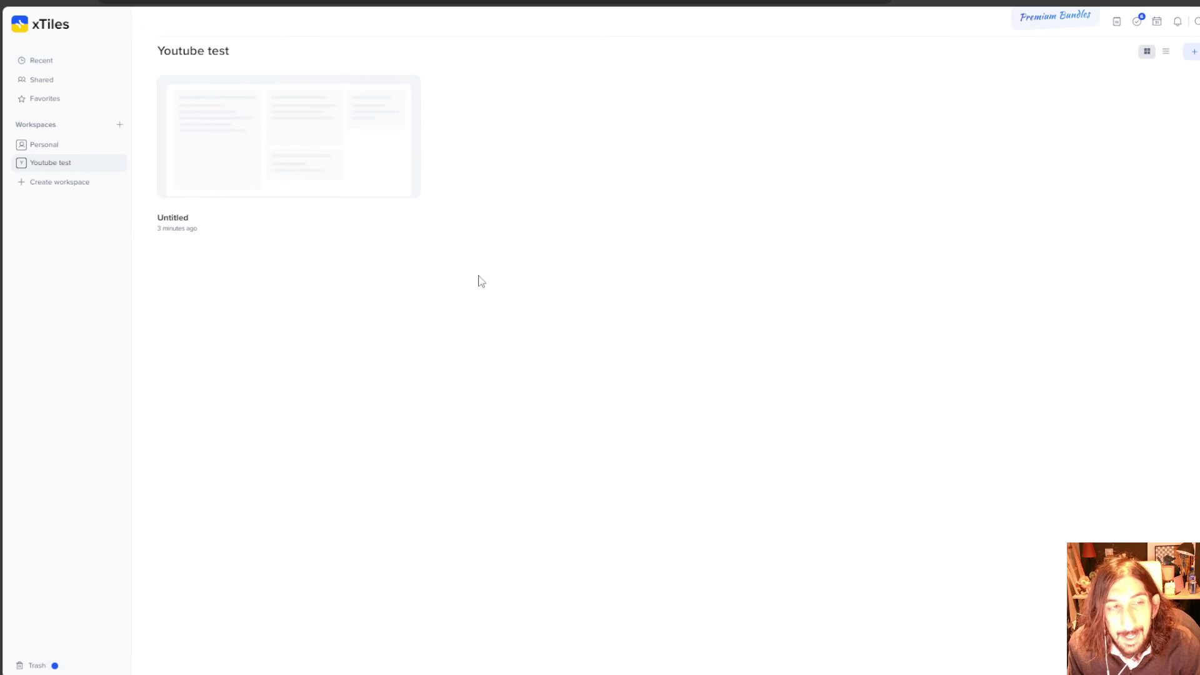
mouse_move(114, 170)
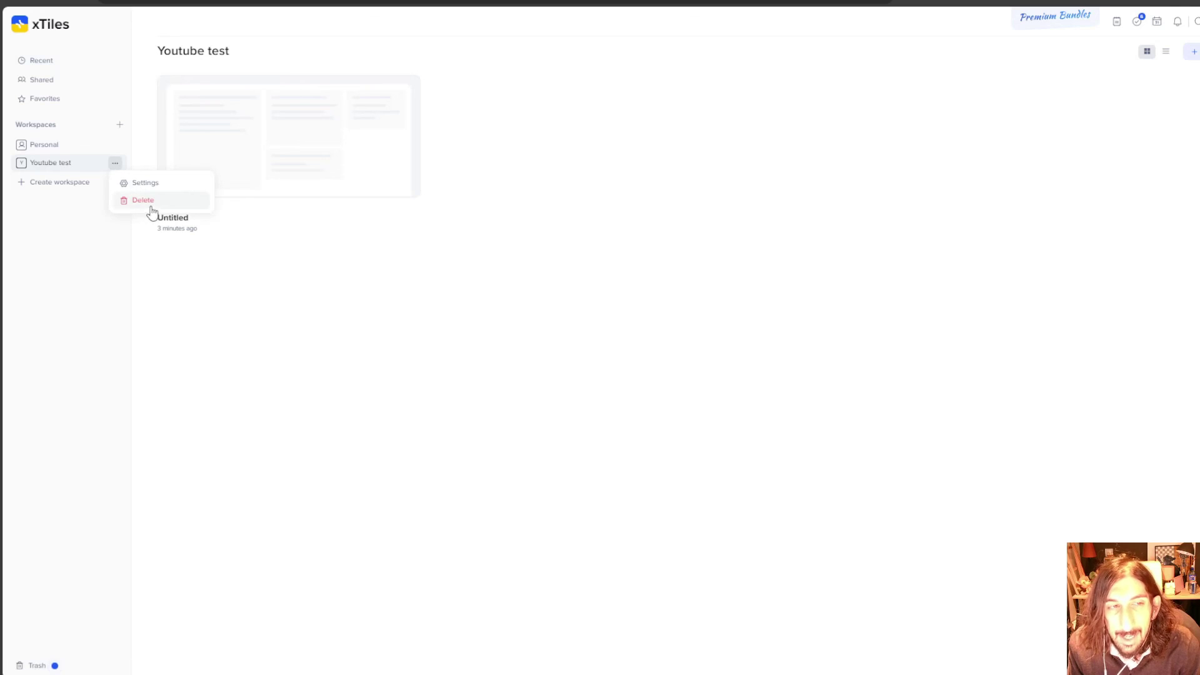
click(149, 204)
click(670, 367)
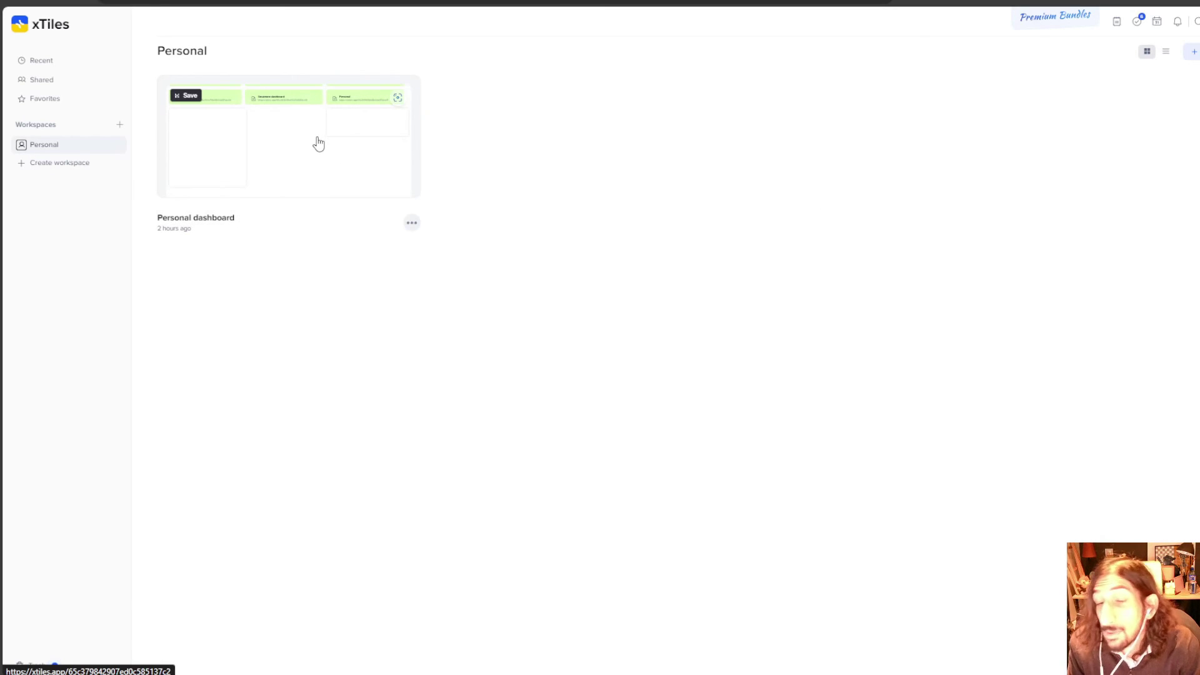
Open the Personal dashboard, close the TV 2 Vær weather welcome, then return to the overview.
click(314, 143)
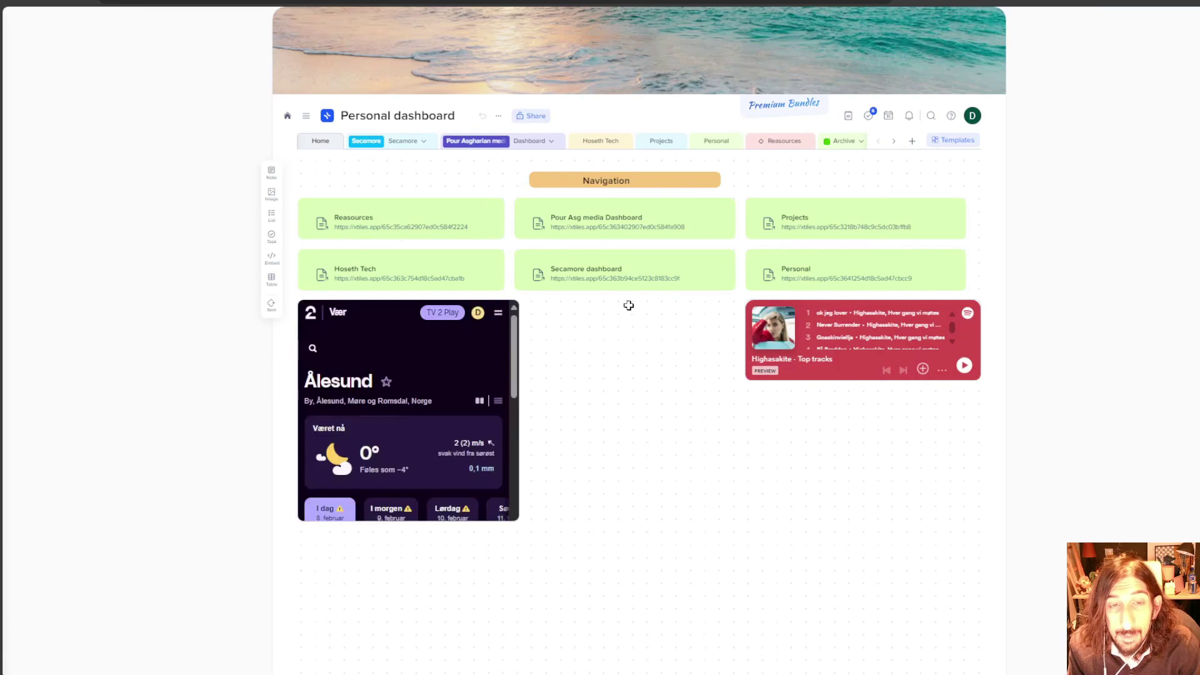
scroll(600, 294, down, 2)
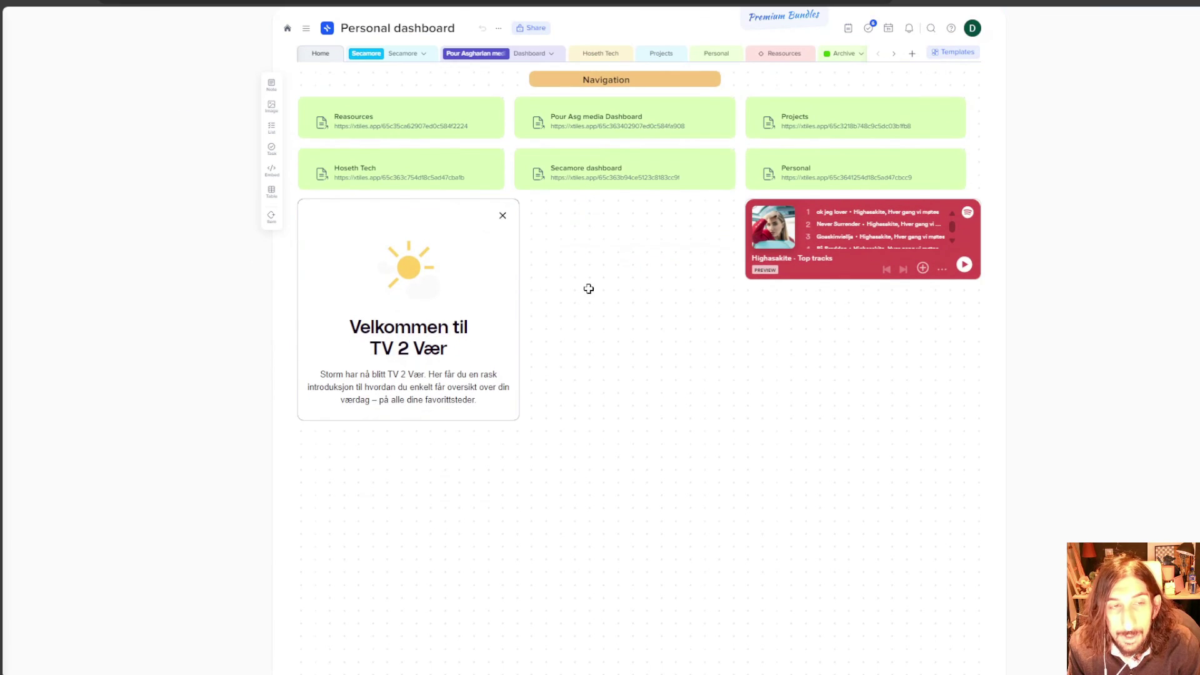
click(503, 215)
scroll(486, 285, down, 8)
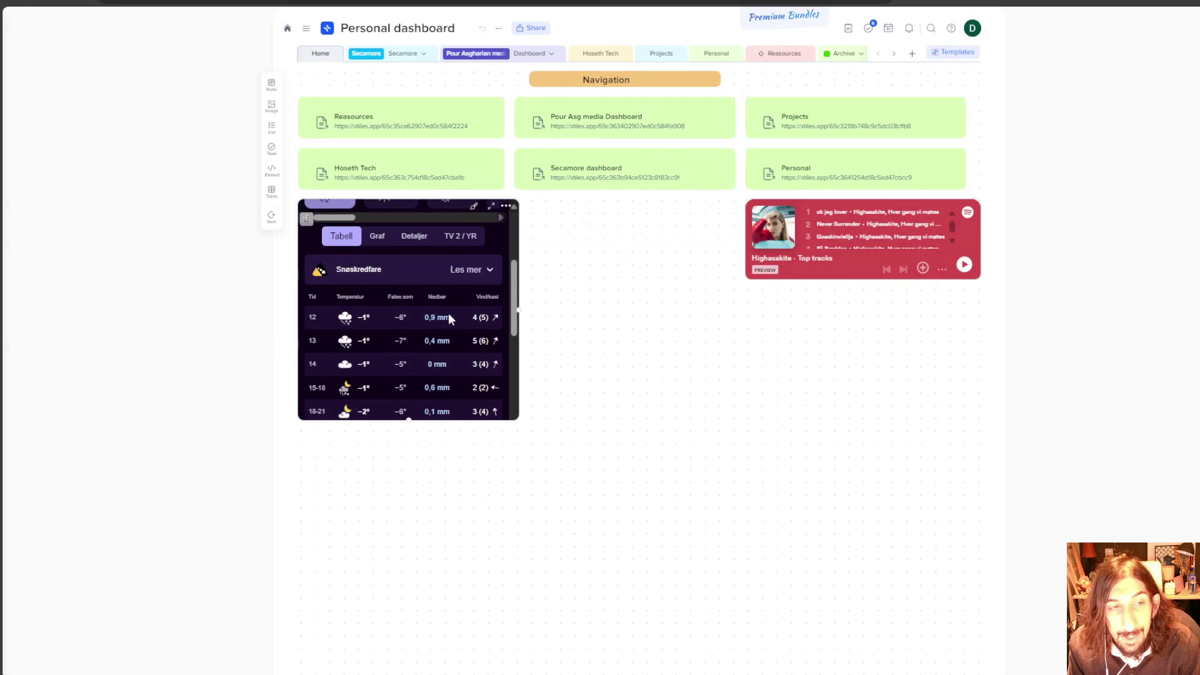
scroll(450, 312, up, 8)
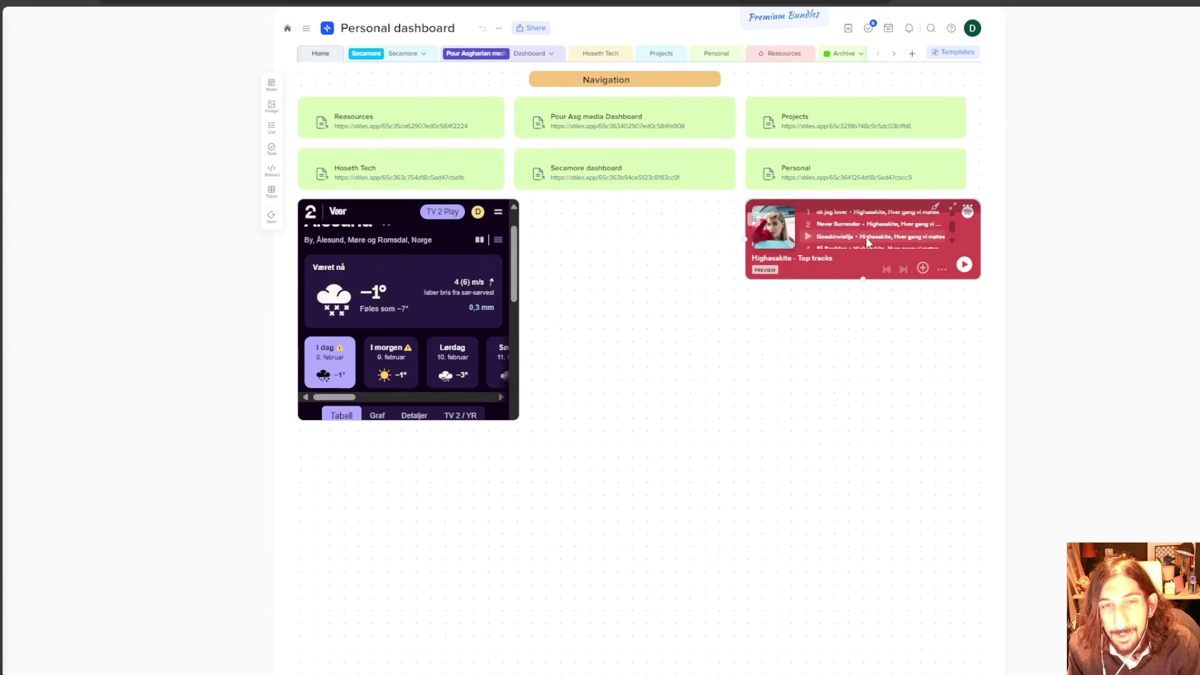
scroll(750, 225, up, 3)
click(288, 116)
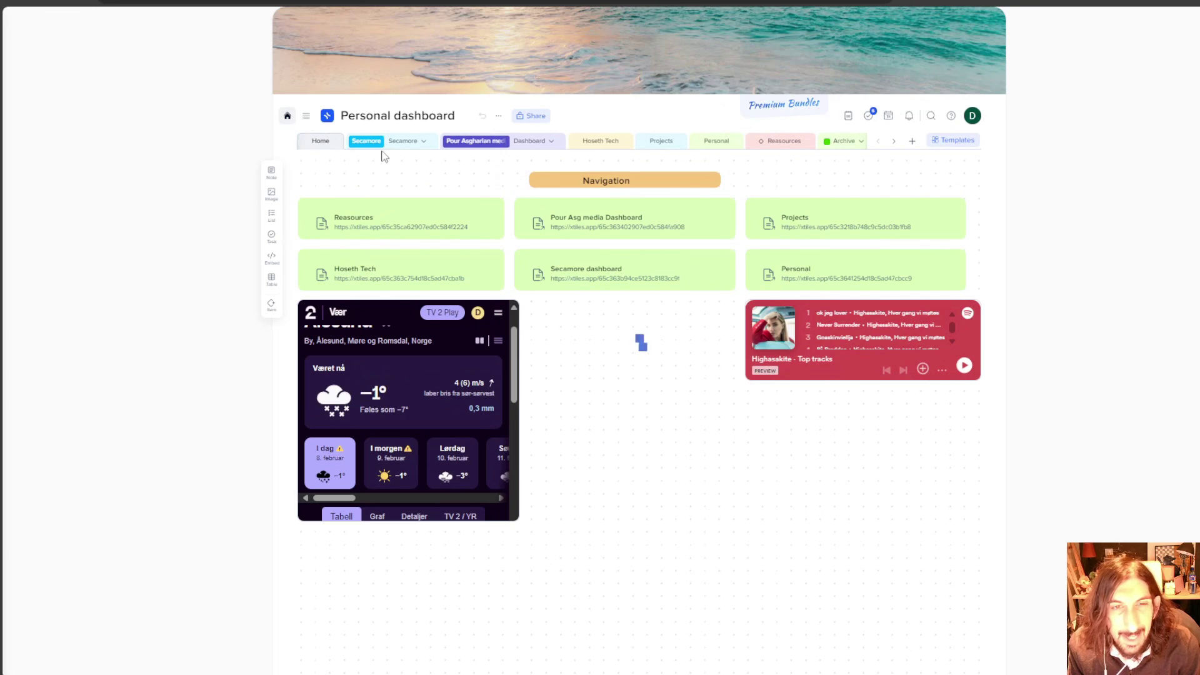